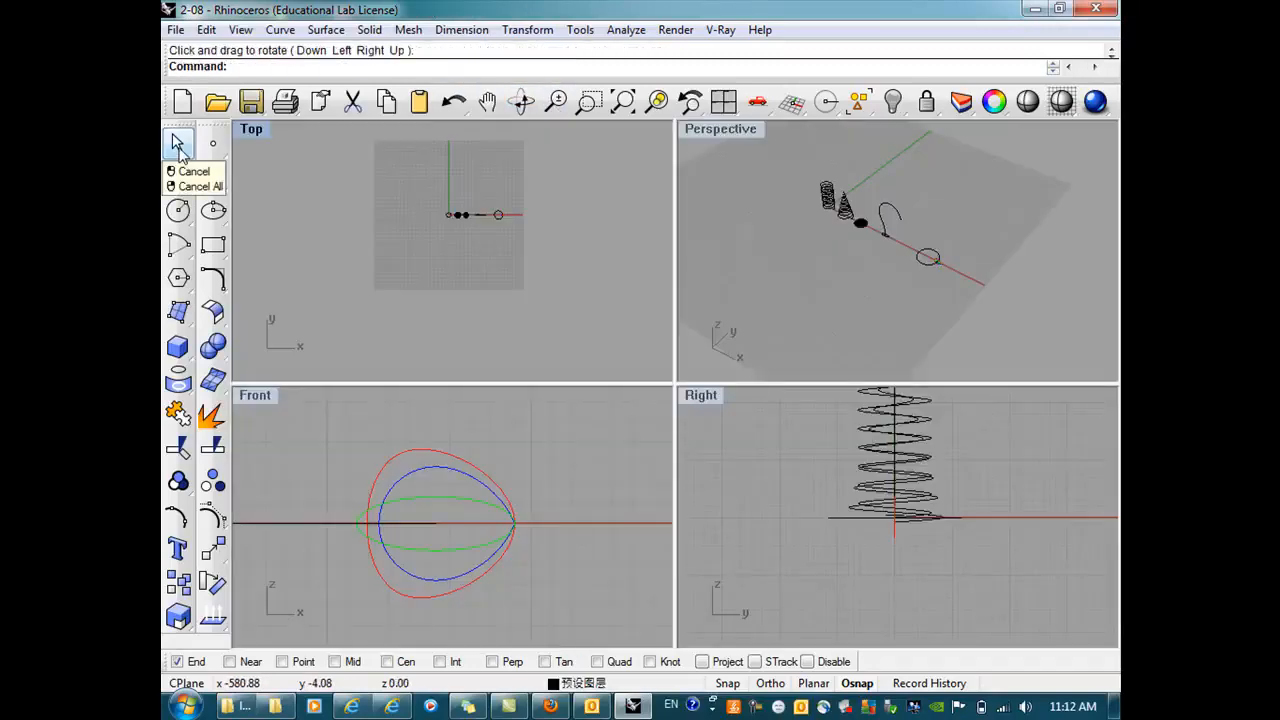
# Step: Draw an open four-segment zigzag polyline in the Top viewport, ending at about x -16, y -206
pyautogui.click(177, 180)
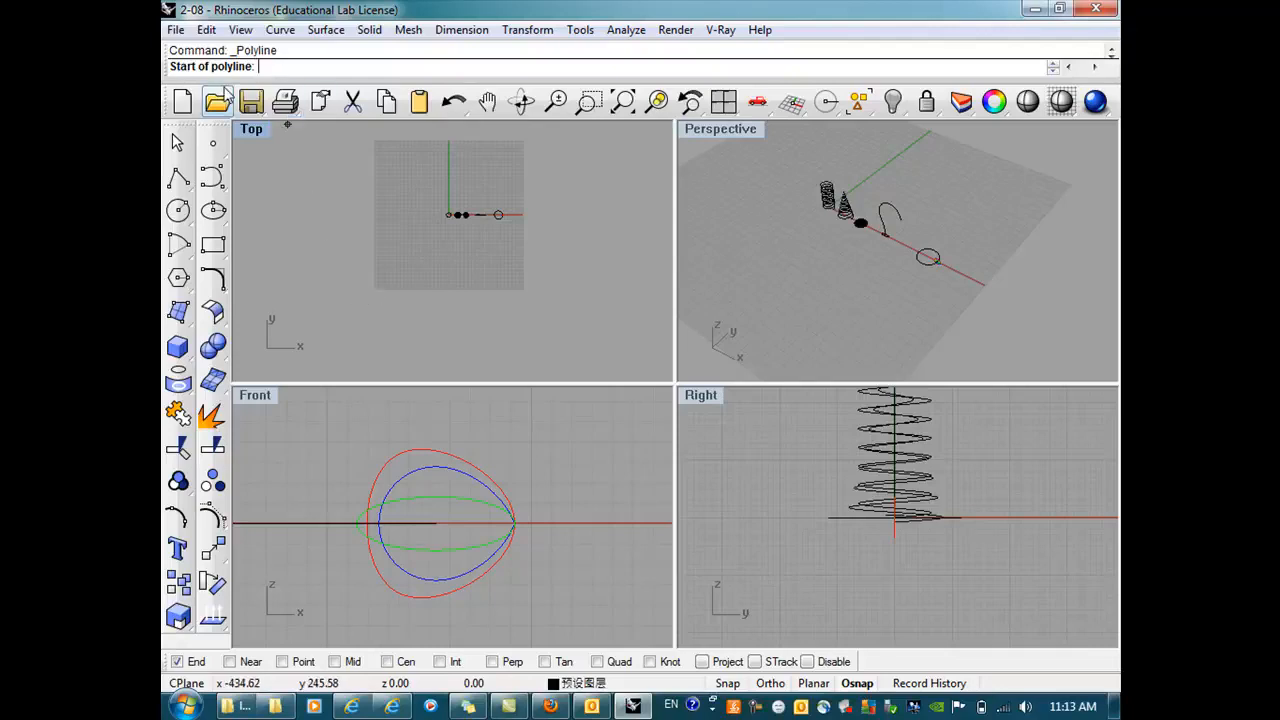
pyautogui.click(315, 294)
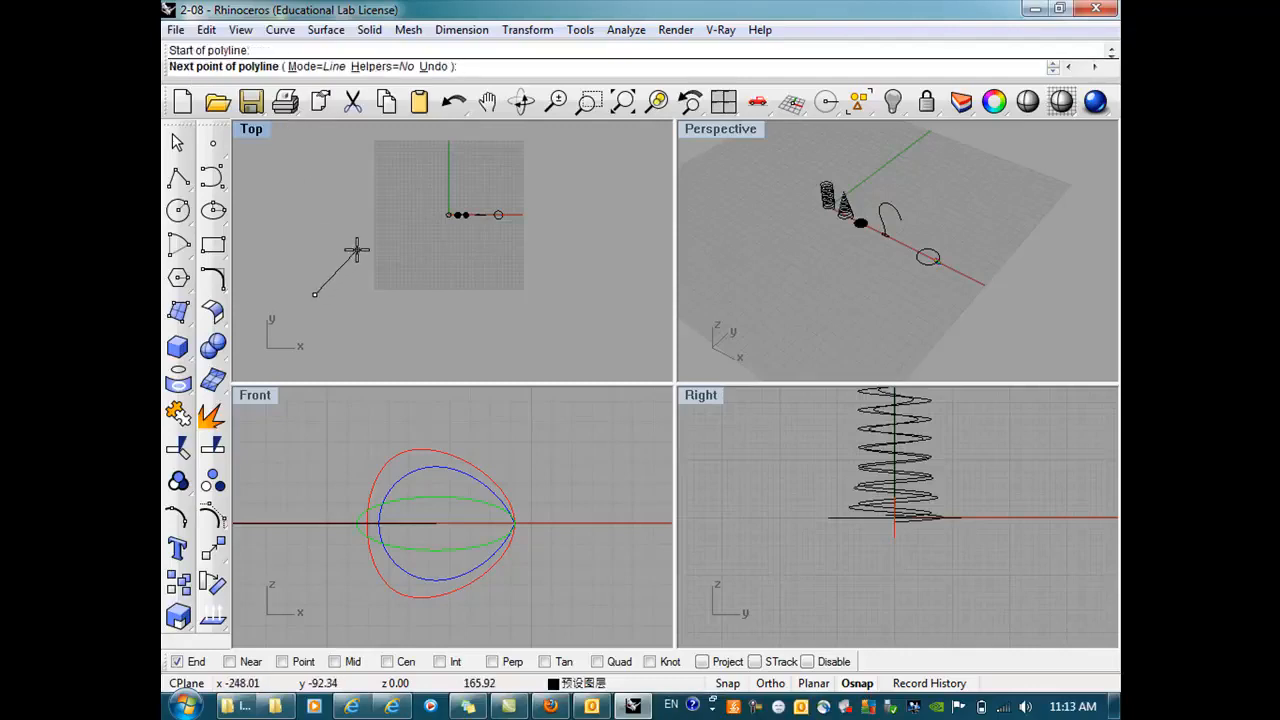
pyautogui.click(357, 250)
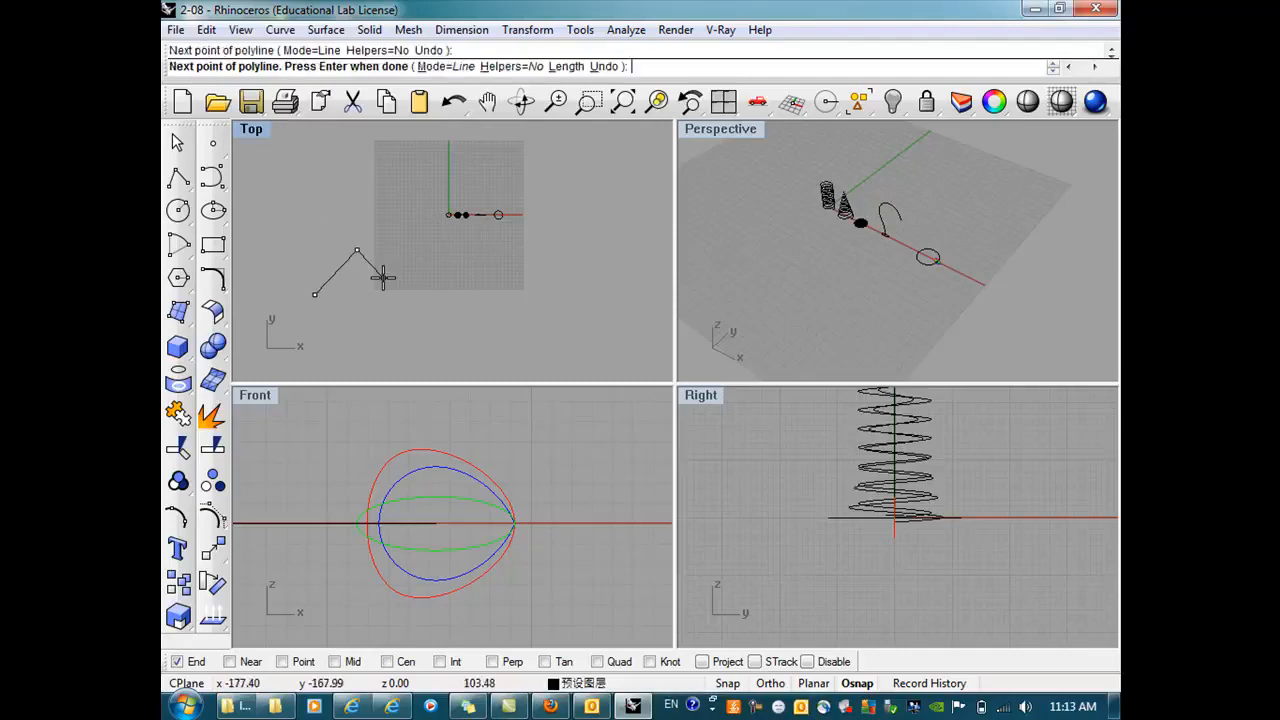
pyautogui.click(384, 281)
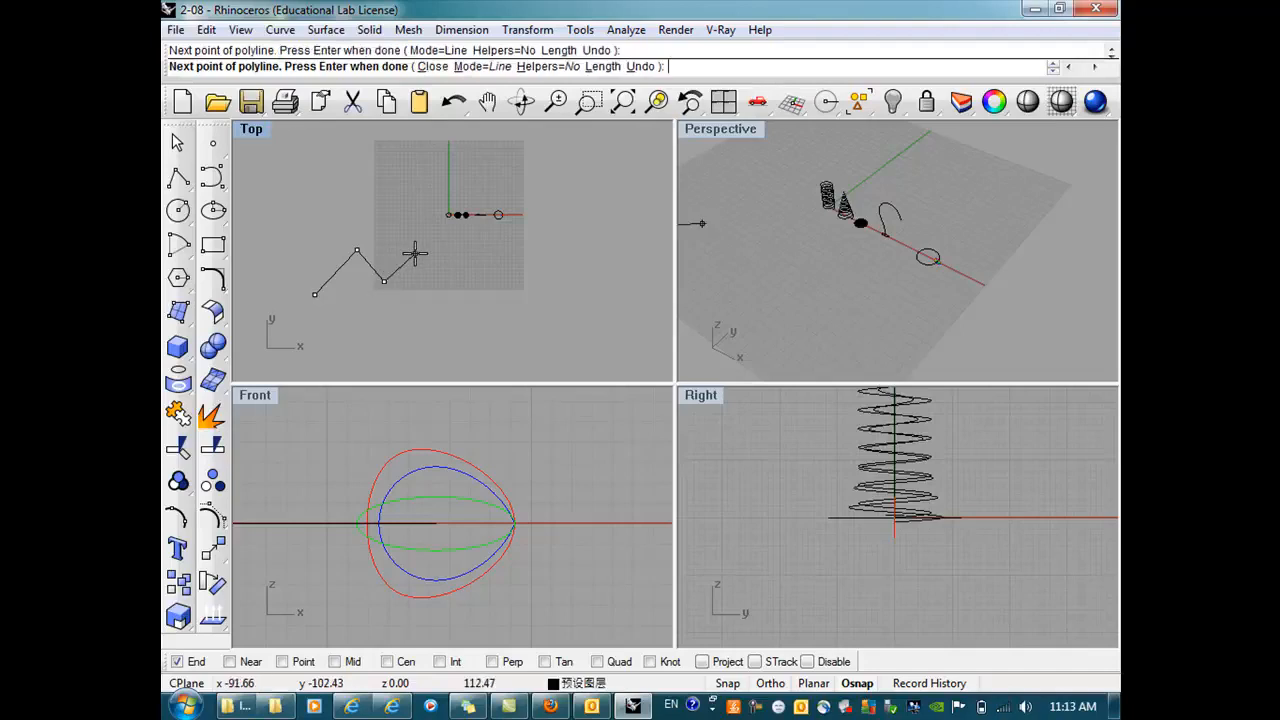
pyautogui.click(415, 254)
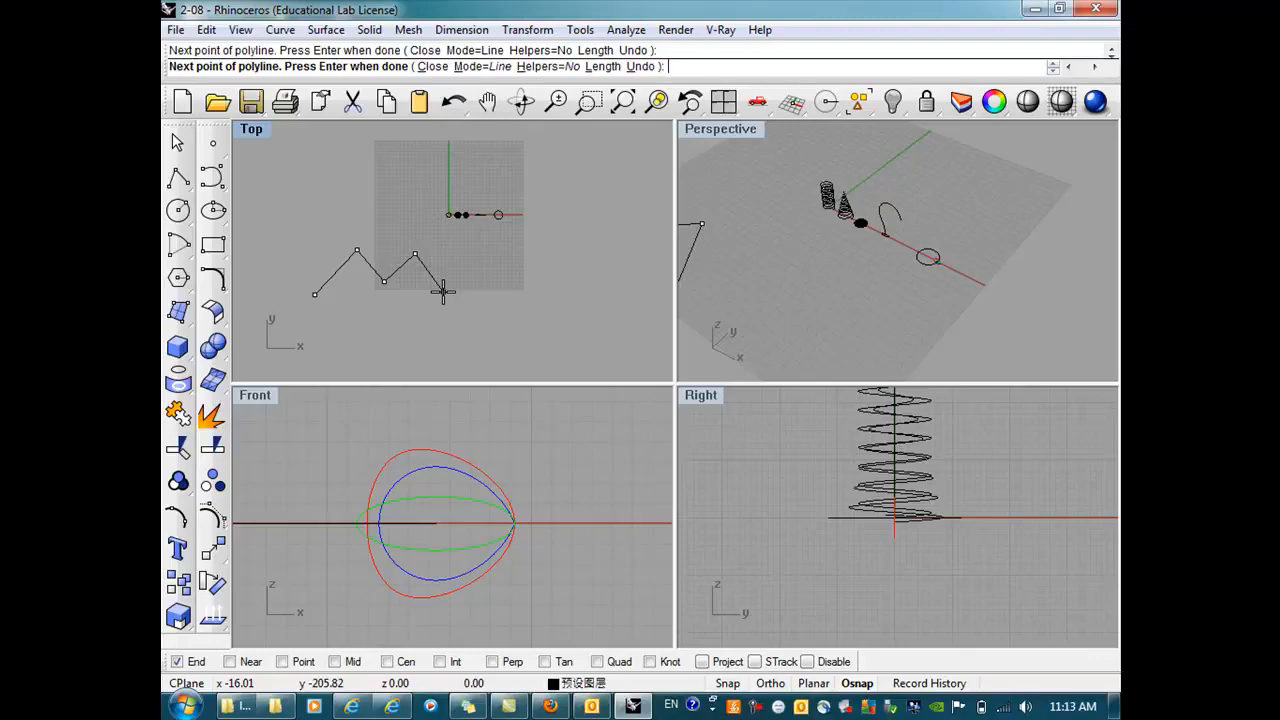
pyautogui.click(443, 291)
pyautogui.press('Return')
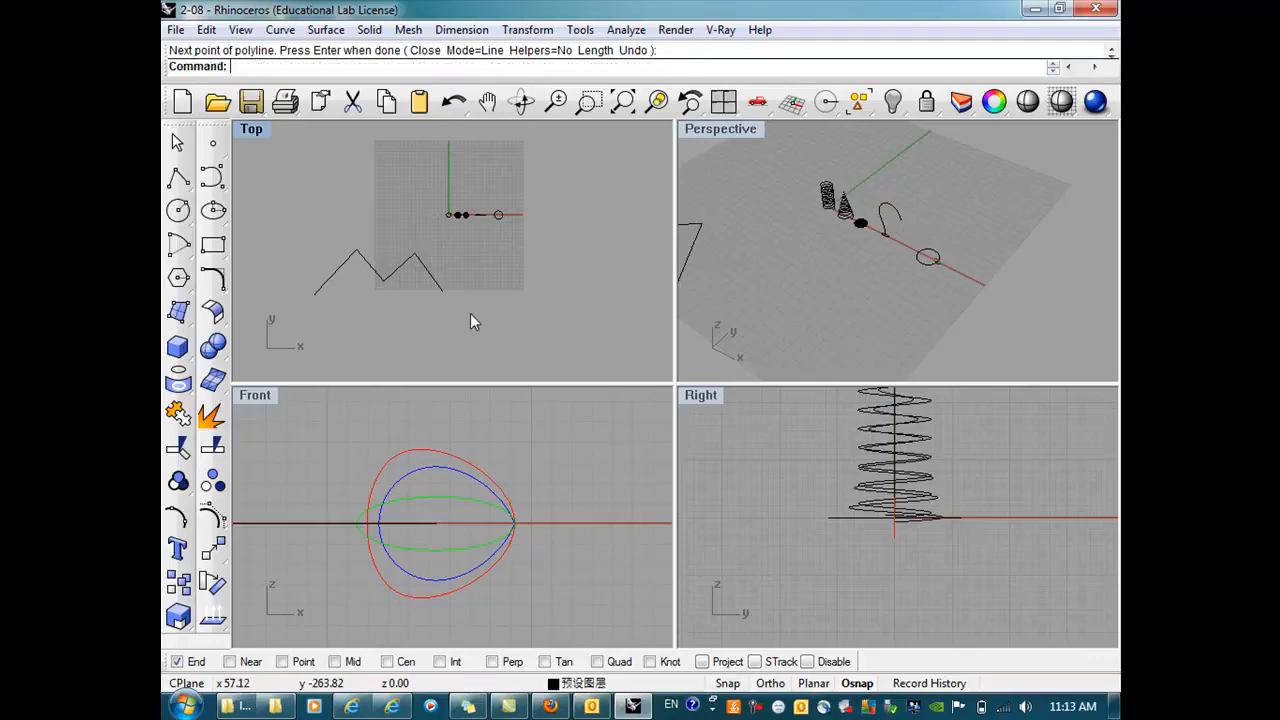
# Step: Try a second zigzag polyline below the first in the Top viewport, undoing misplaced points while drawing
pyautogui.click(178, 177)
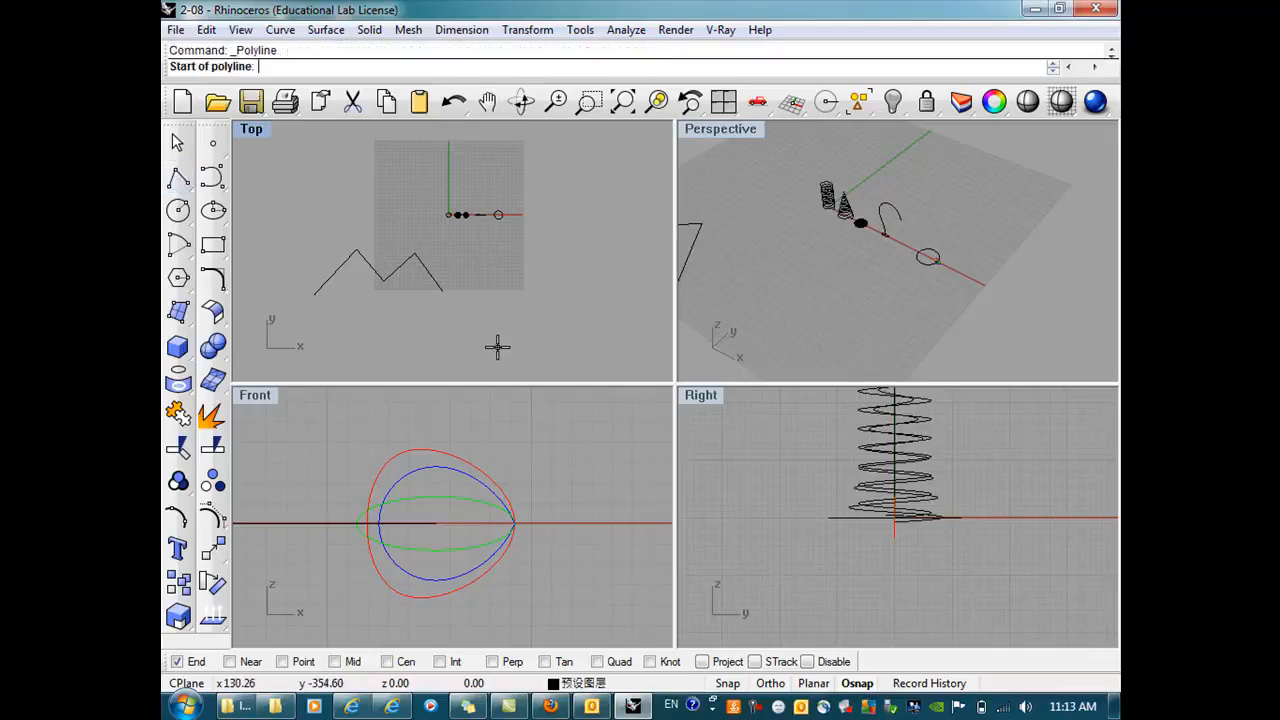
pyautogui.click(481, 341)
pyautogui.click(512, 300)
pyautogui.click(551, 331)
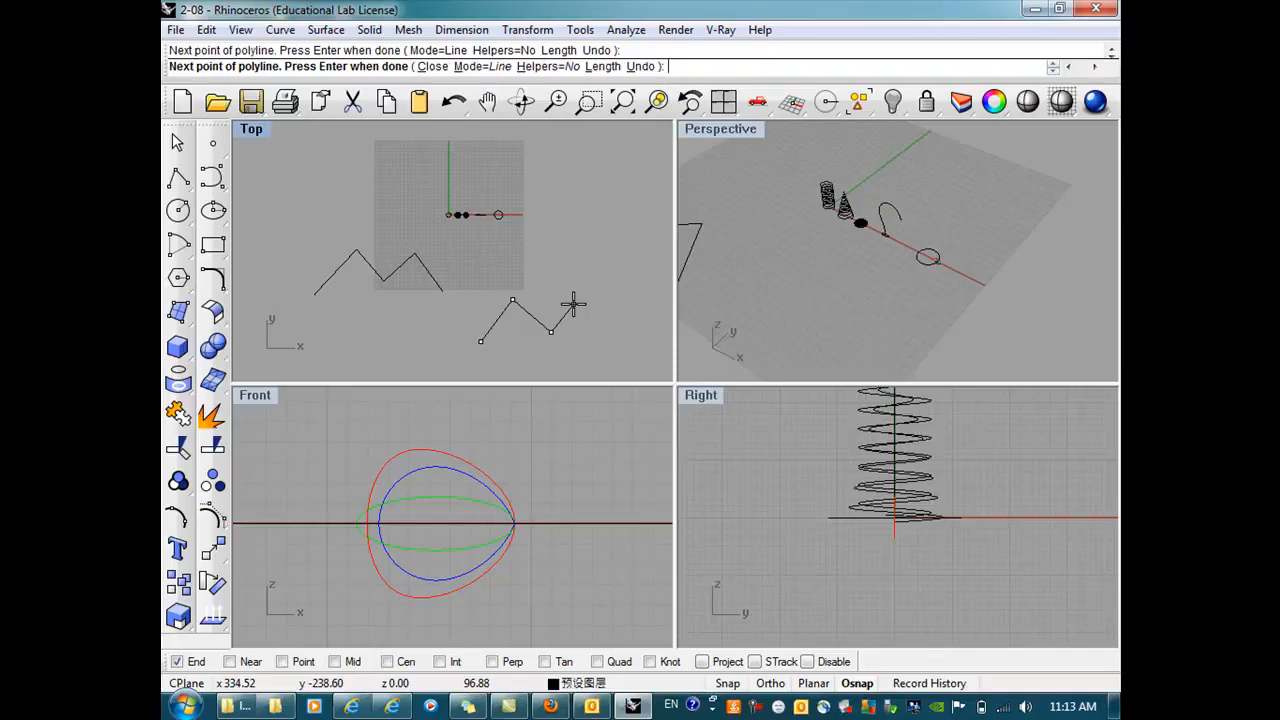
pyautogui.click(454, 101)
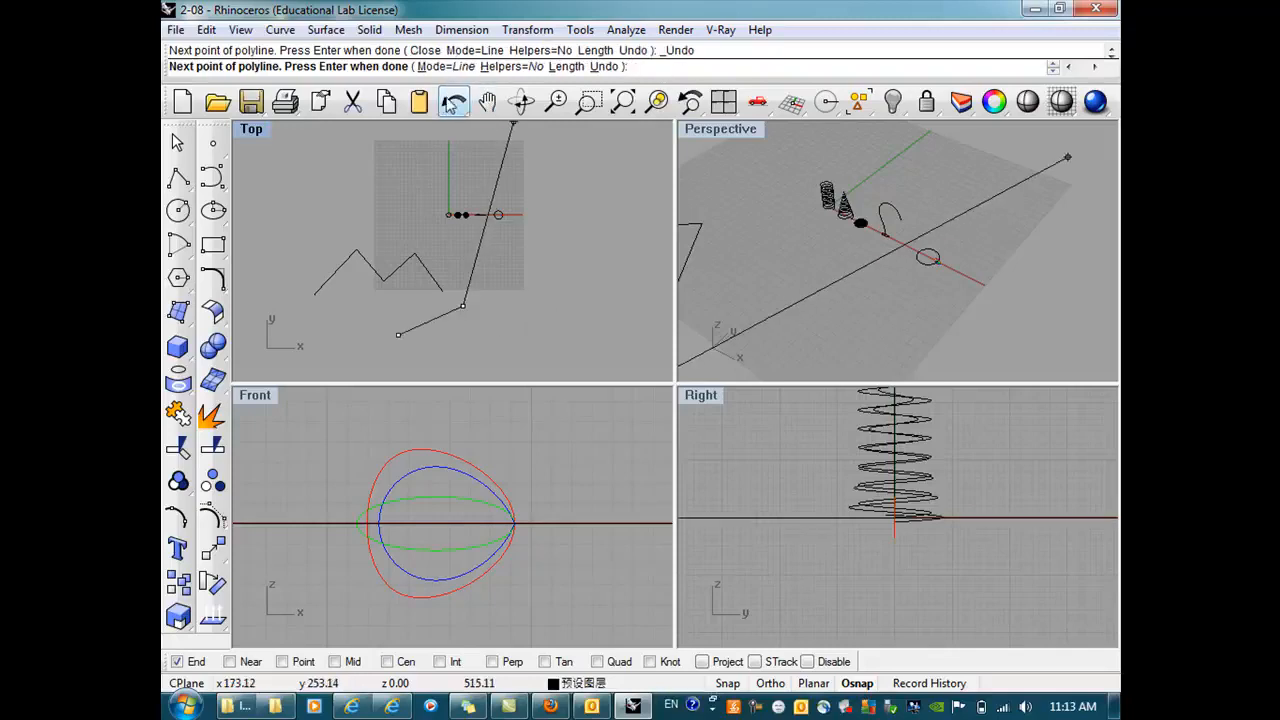
pyautogui.click(493, 335)
pyautogui.click(547, 298)
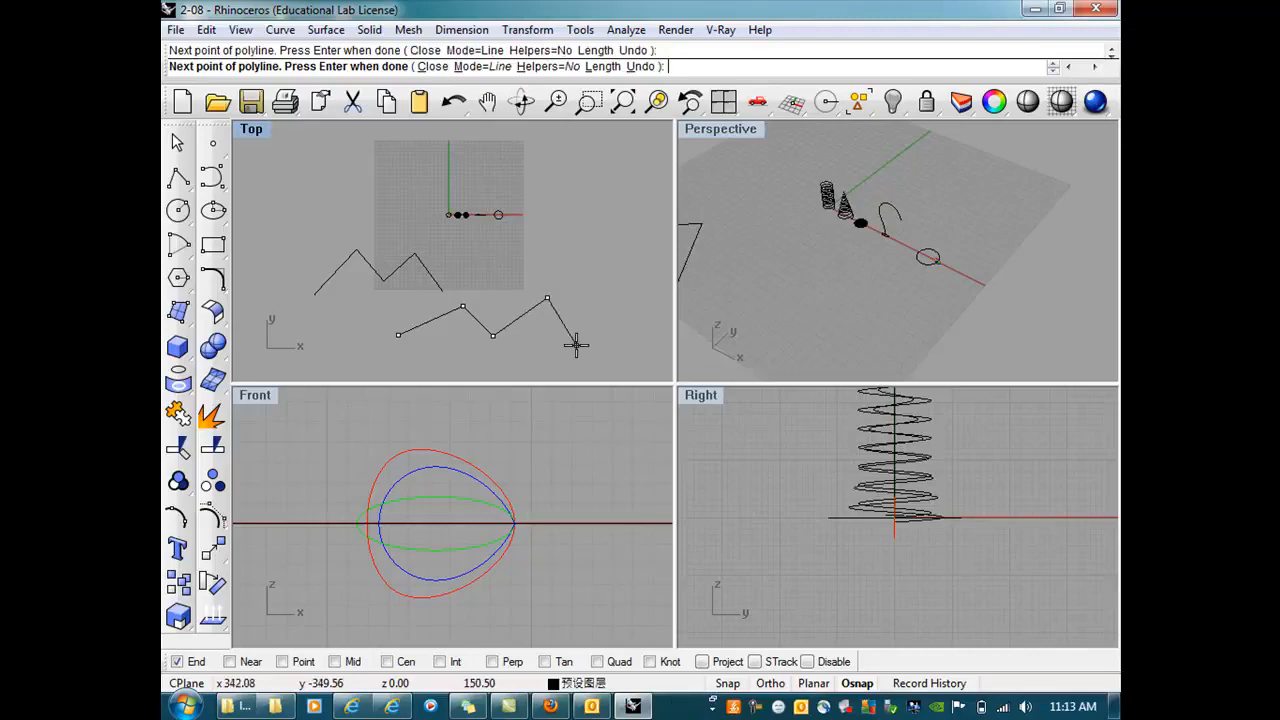
pyautogui.click(597, 333)
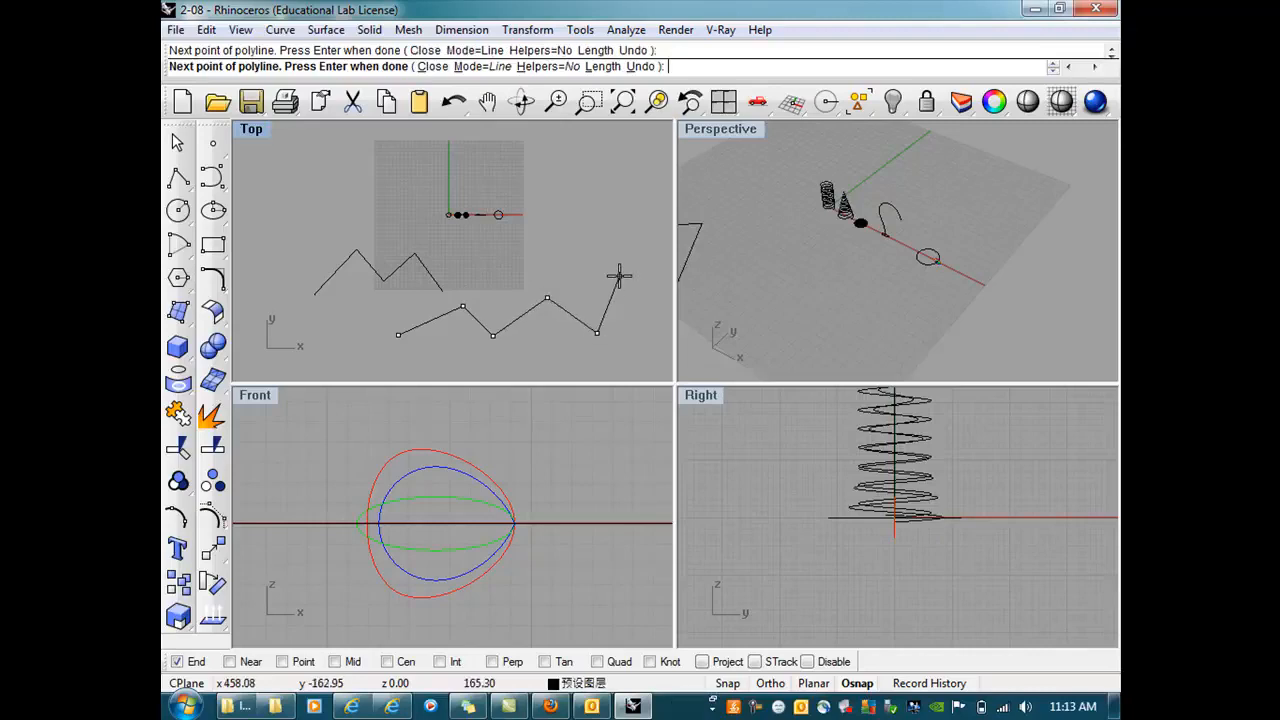
pyautogui.click(454, 101)
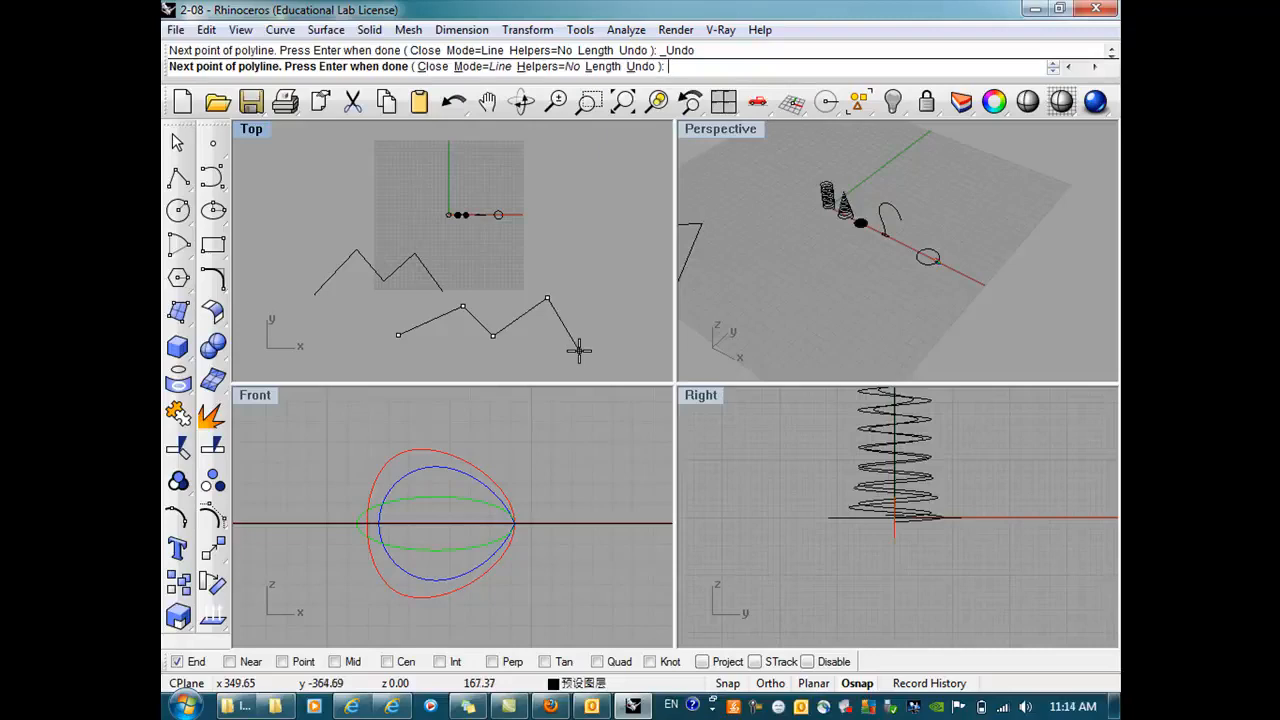
pyautogui.press('Escape')
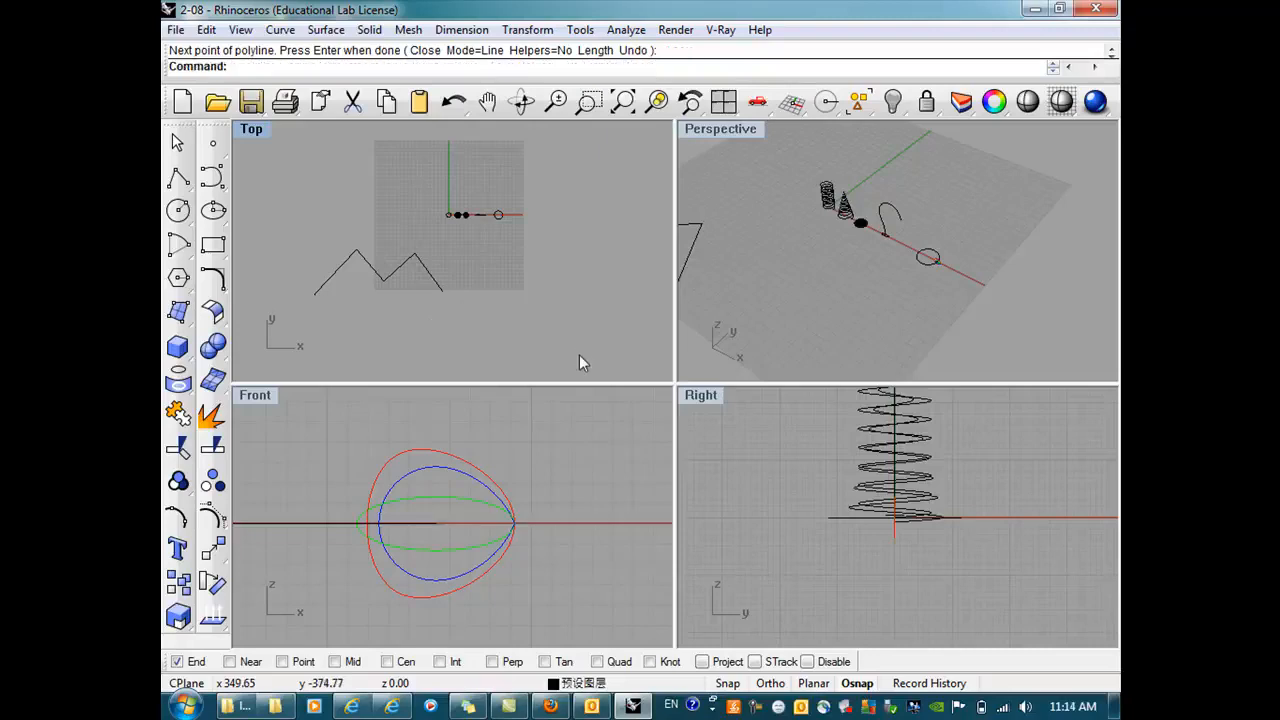
pyautogui.click(178, 177)
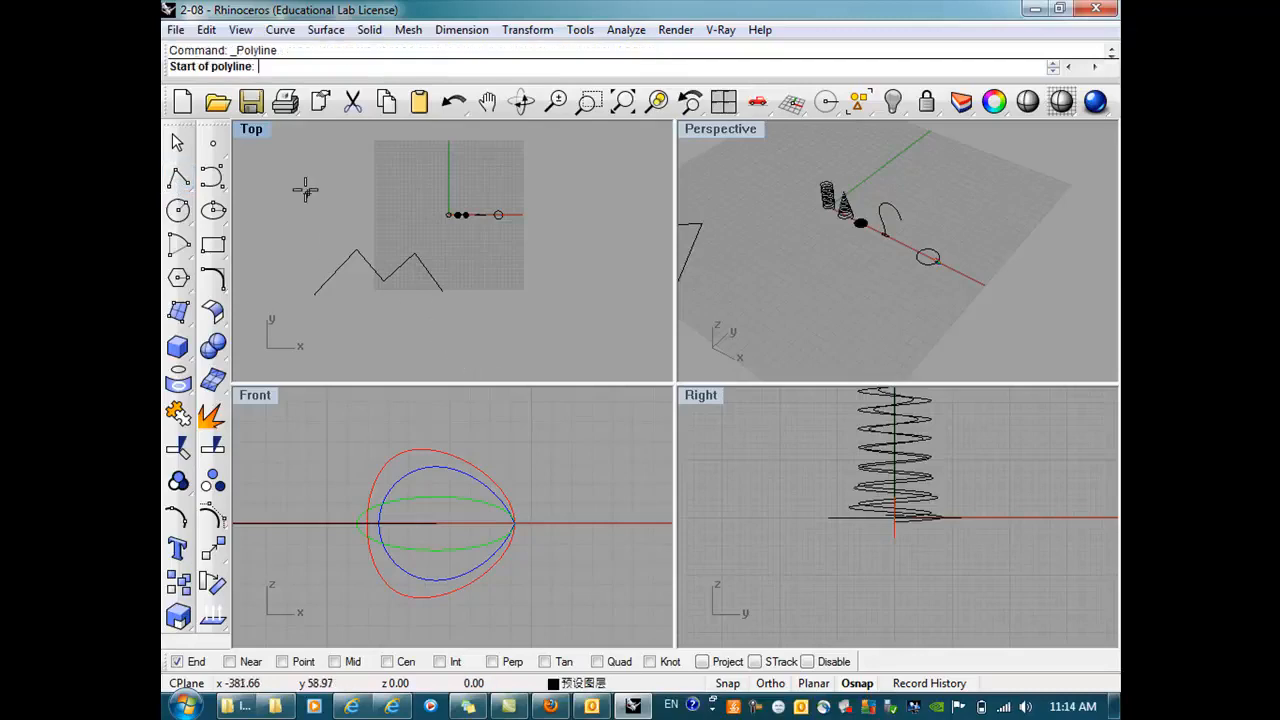
pyautogui.click(178, 177)
pyautogui.moveTo(255, 174); pyautogui.dragTo(348, 173)
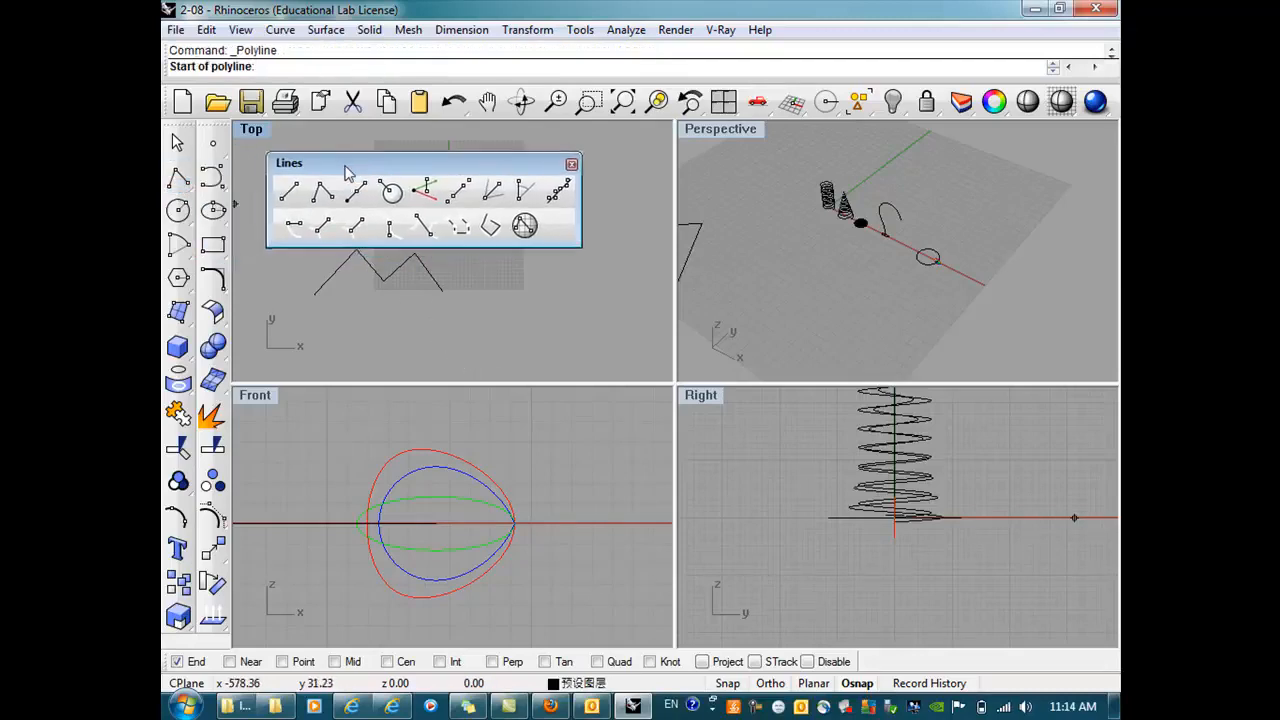
pyautogui.click(293, 196)
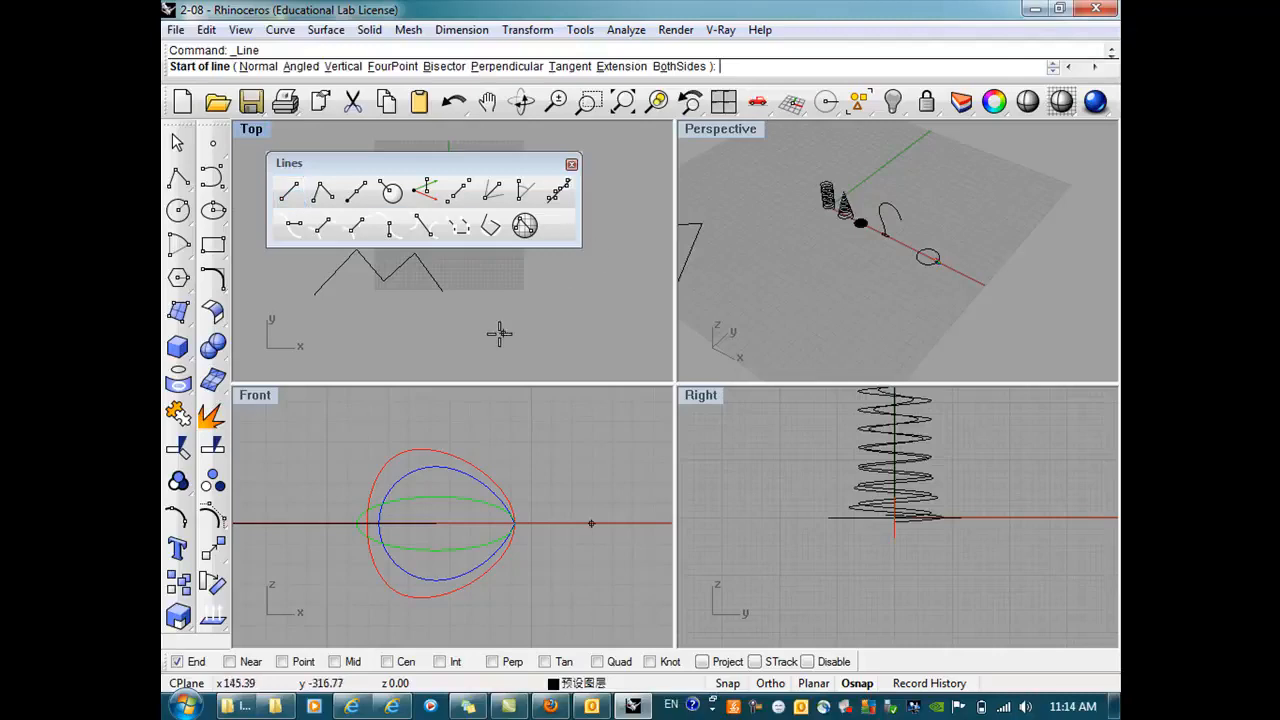
pyautogui.click(449, 339)
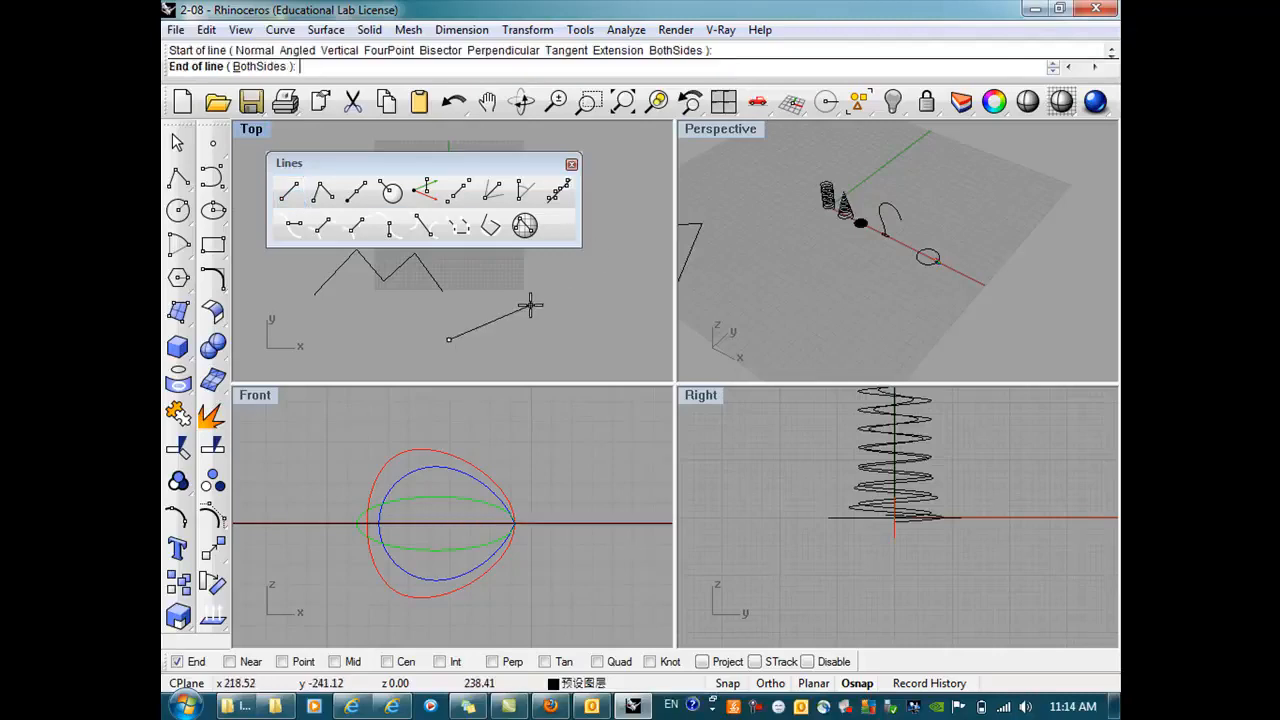
pyautogui.press('Escape')
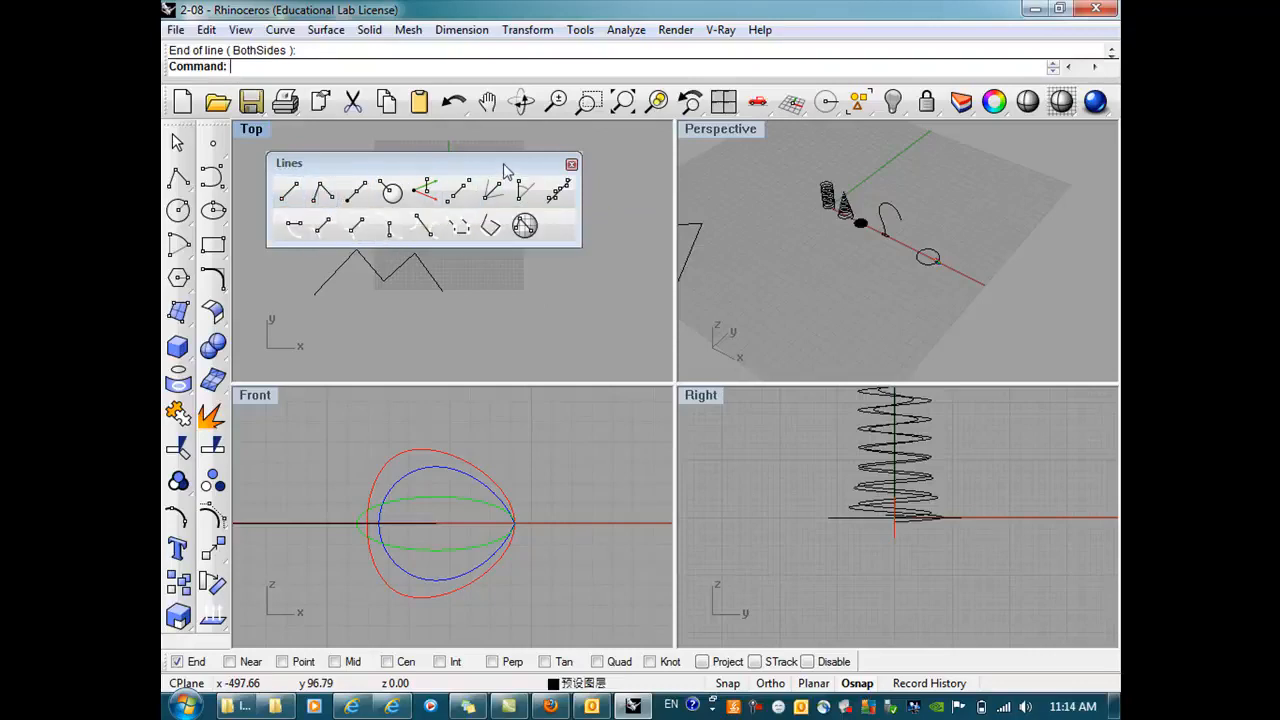
pyautogui.click(571, 165)
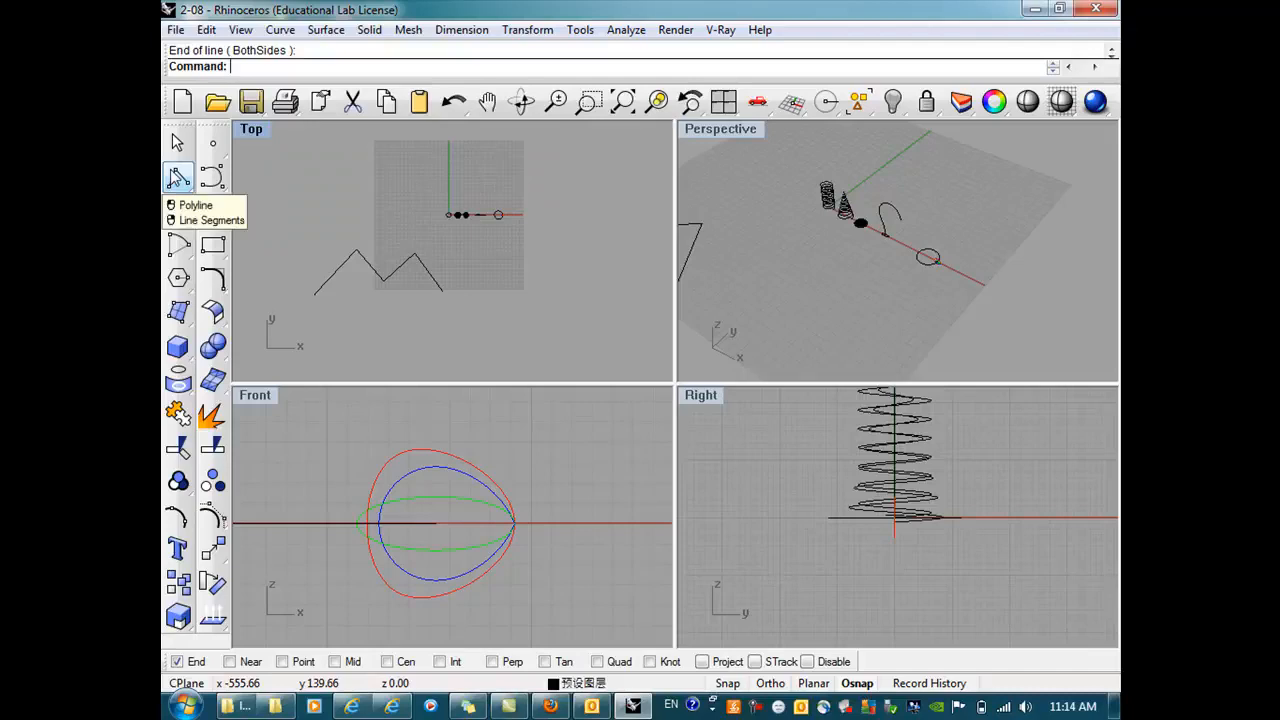
# Step: Detach the set of line tools so that it floats over the viewports
pyautogui.click(177, 177)
pyautogui.moveTo(189, 174); pyautogui.dragTo(366, 158)
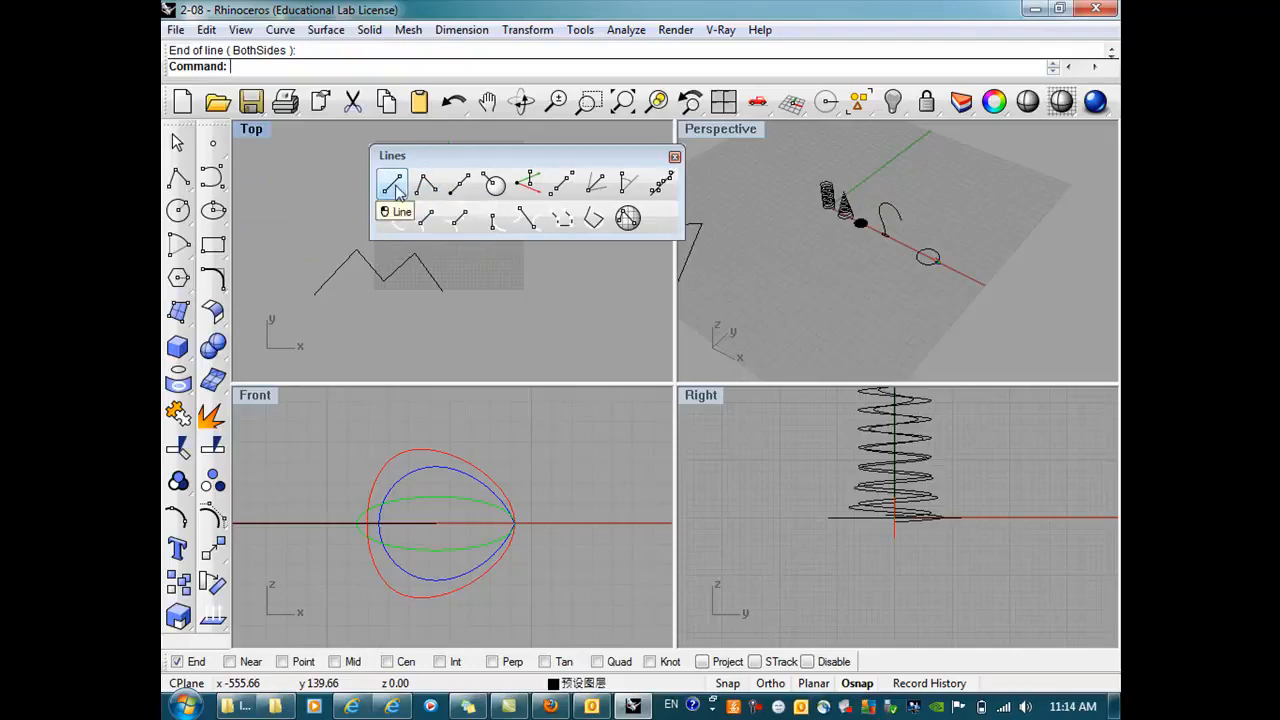
# Step: Draw three separate straight lines below the polyline in the Top viewport with the Line tool
pyautogui.click(393, 185)
pyautogui.click(404, 333)
pyautogui.click(481, 302)
pyautogui.click(393, 185)
pyautogui.click(521, 283)
pyautogui.click(567, 328)
pyautogui.click(393, 185)
pyautogui.click(482, 302)
pyautogui.click(510, 374)
pyautogui.scroll(2, 473, 266)
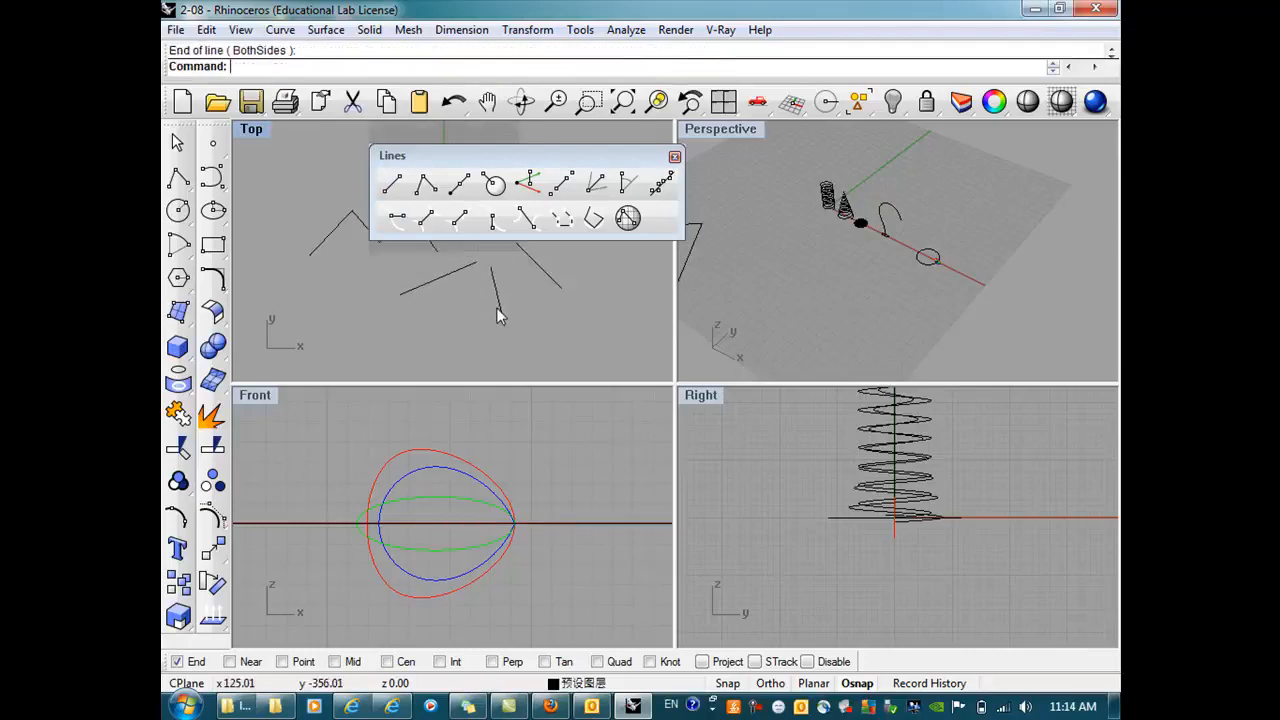
# Step: Connect the three separate lines with two more lines snapped to their endpoints
pyautogui.click(393, 185)
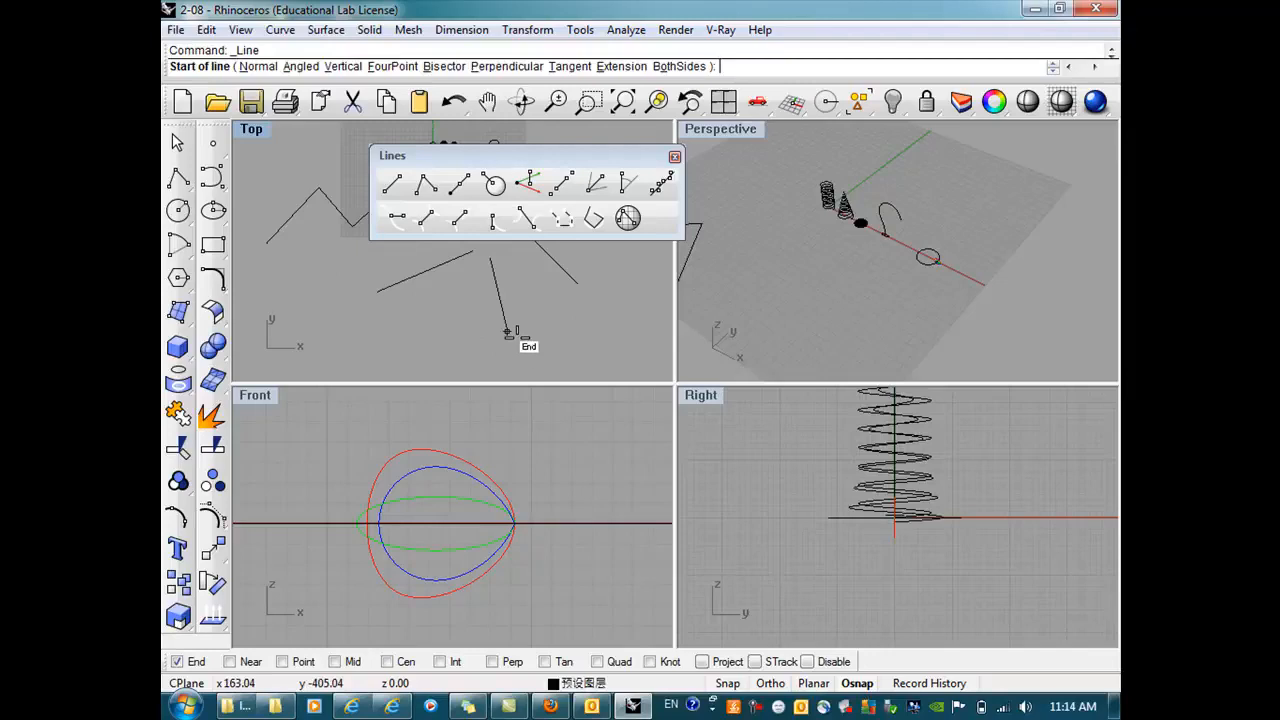
pyautogui.click(508, 333)
pyautogui.click(579, 296)
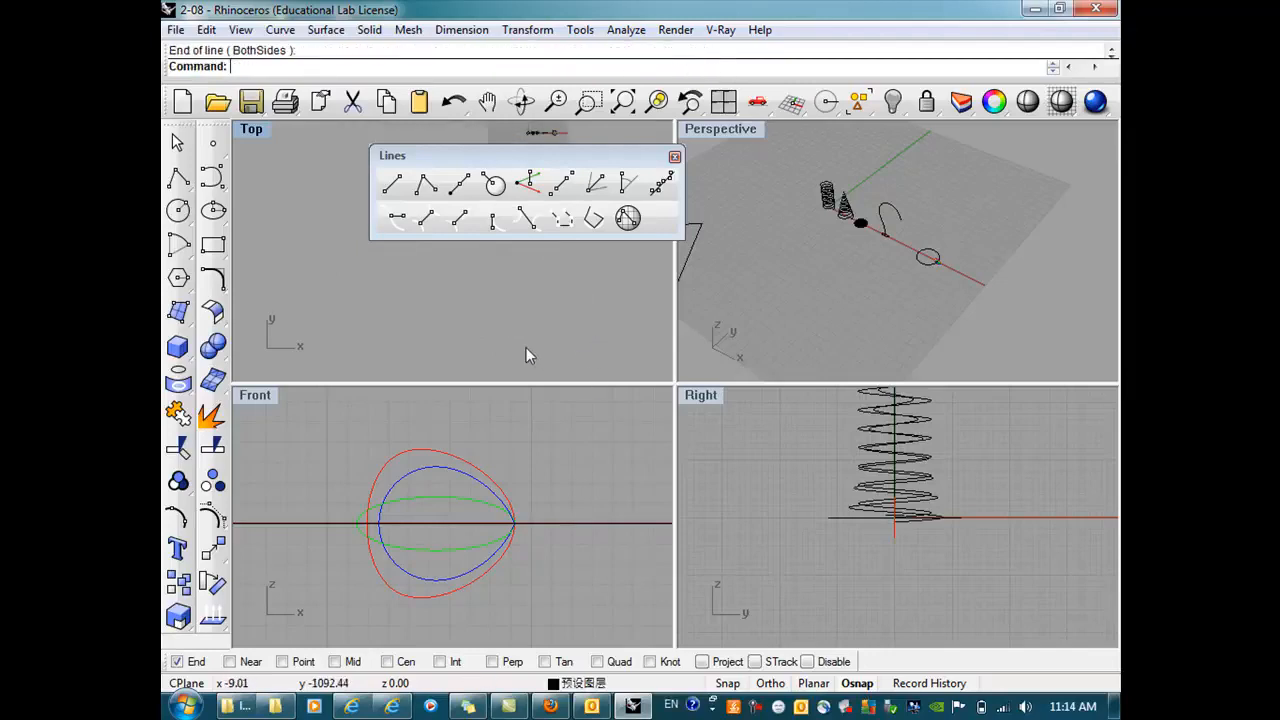
pyautogui.moveTo(630, 155); pyautogui.dragTo(910, 263)
pyautogui.scroll(5, 598, 176)
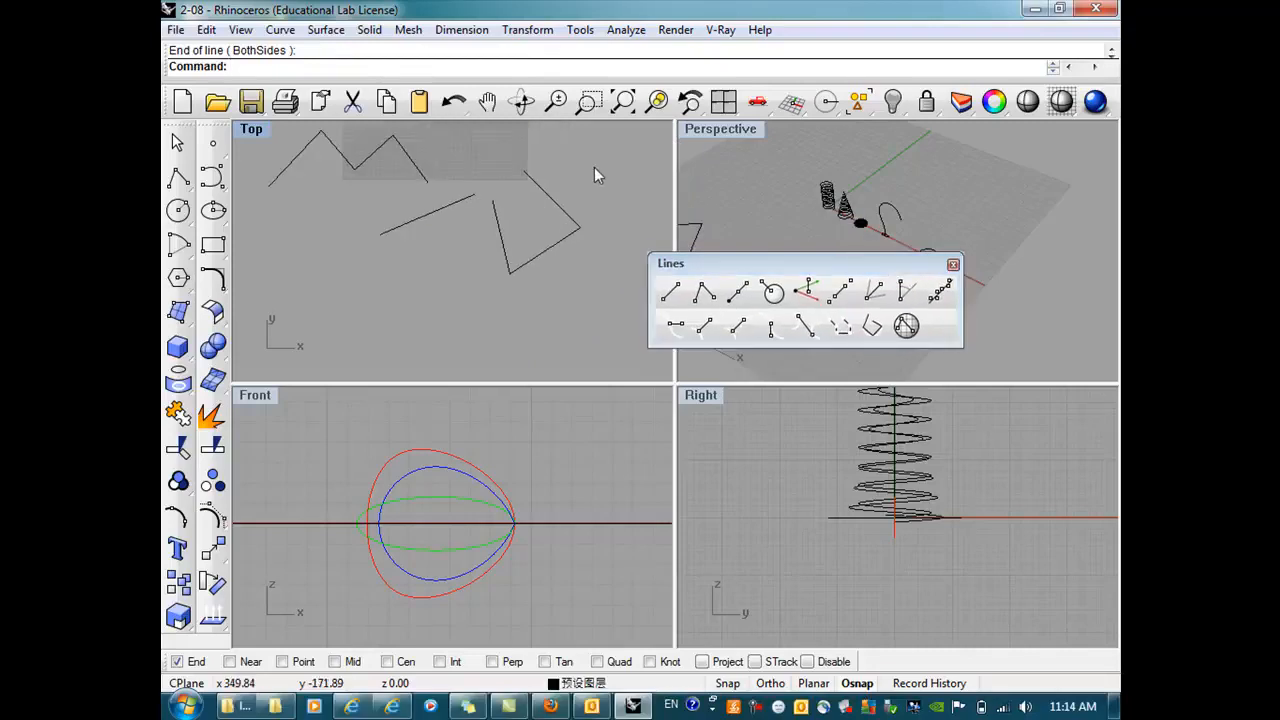
pyautogui.click(671, 292)
pyautogui.click(409, 201)
pyautogui.click(549, 133)
pyautogui.scroll(-5, 500, 260)
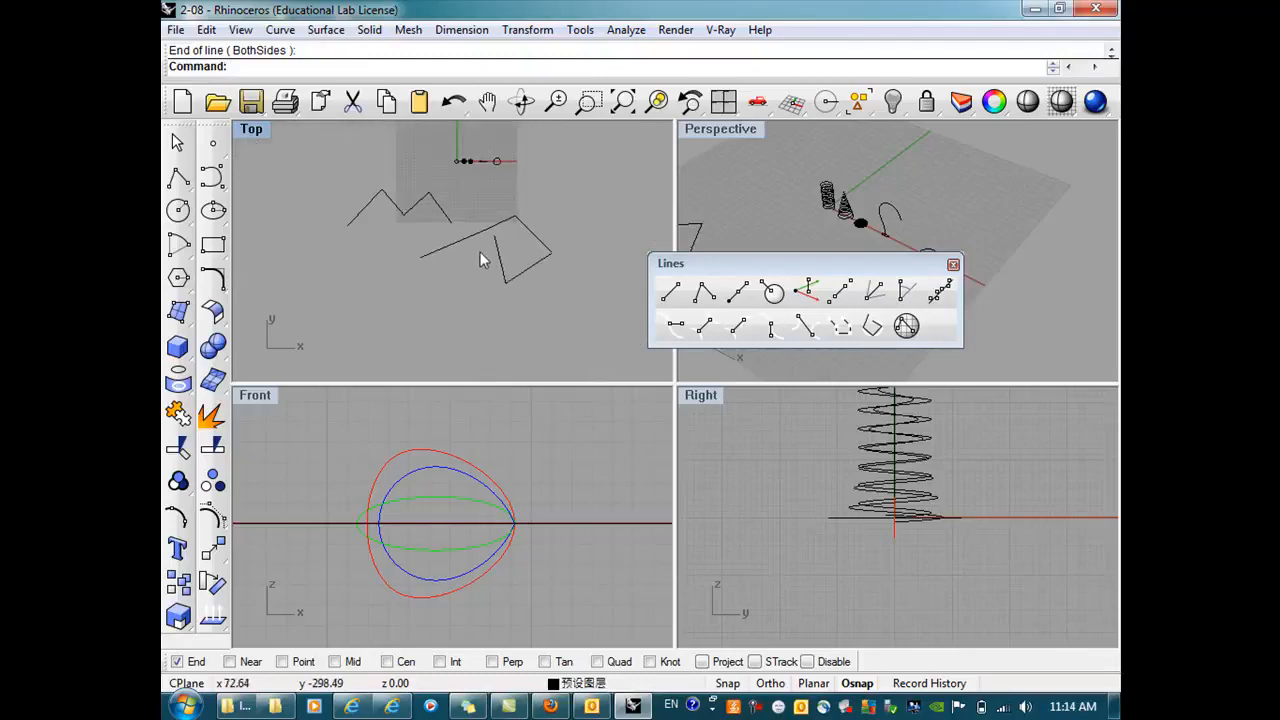
# Step: Delete all the single lines drawn below the polyline
pyautogui.moveTo(452, 230); pyautogui.dragTo(452, 230)
pyautogui.press('Delete')
# Step: Draw a zigzag of four individual lines below the polyline, snapping each start to the previous line's endpoint
pyautogui.click(672, 292)
pyautogui.click(351, 277)
pyautogui.click(378, 250)
pyautogui.rightClick(380, 250)
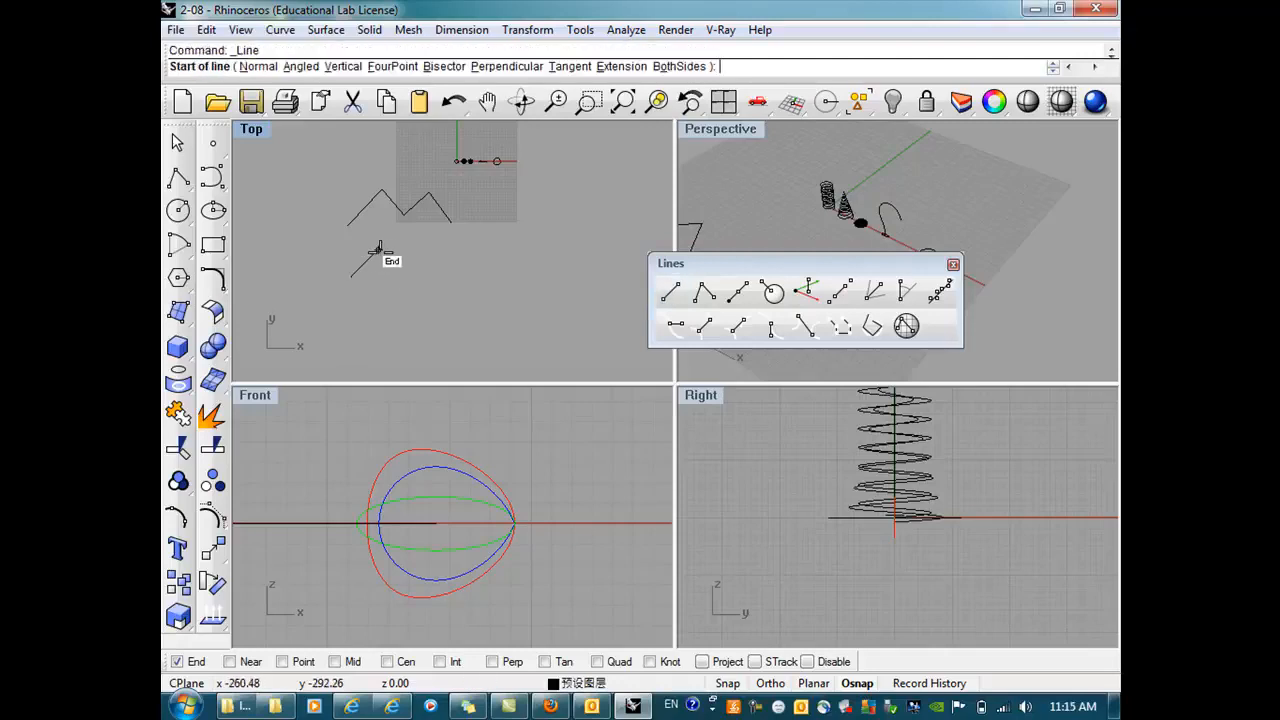
pyautogui.click(380, 251)
pyautogui.click(407, 282)
pyautogui.rightClick(429, 268)
pyautogui.click(407, 282)
pyautogui.click(431, 253)
pyautogui.rightClick(451, 265)
pyautogui.click(431, 254)
pyautogui.click(469, 285)
pyautogui.rightClick(470, 286)
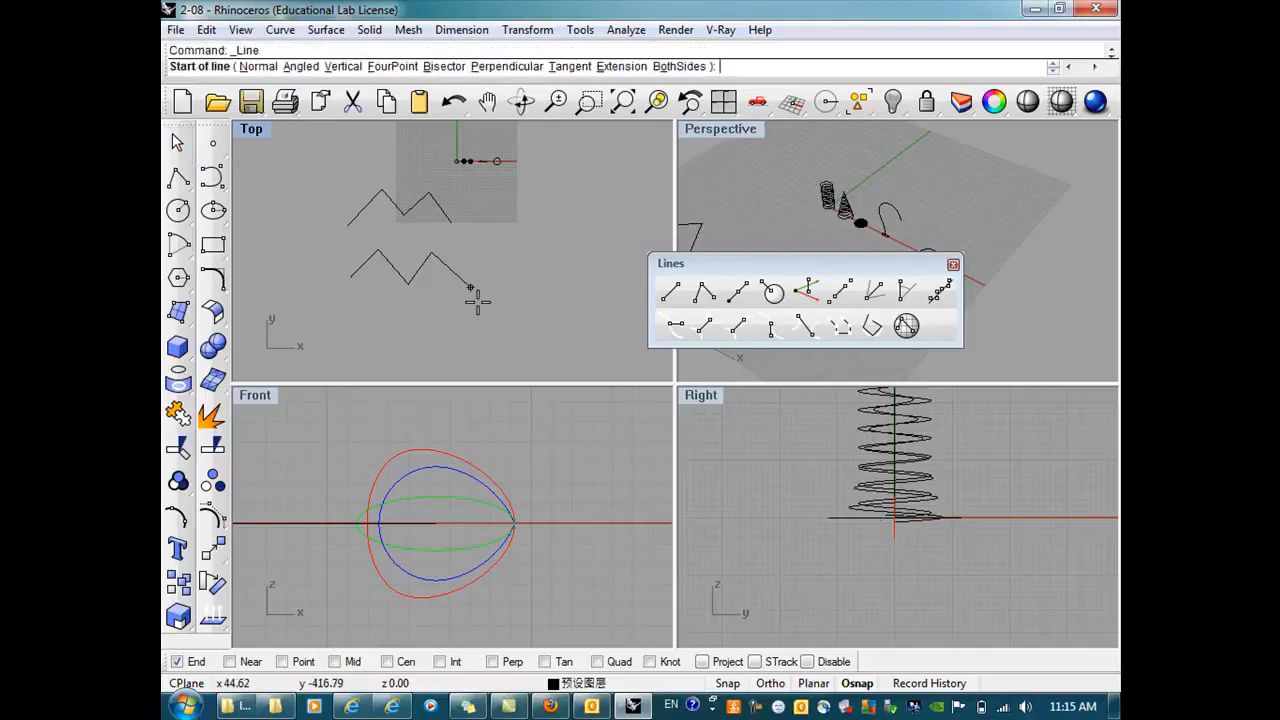
pyautogui.press('Escape')
# Step: Select the polyline and then single segments of the lower zigzag to compare how each one selects
pyautogui.click(413, 218)
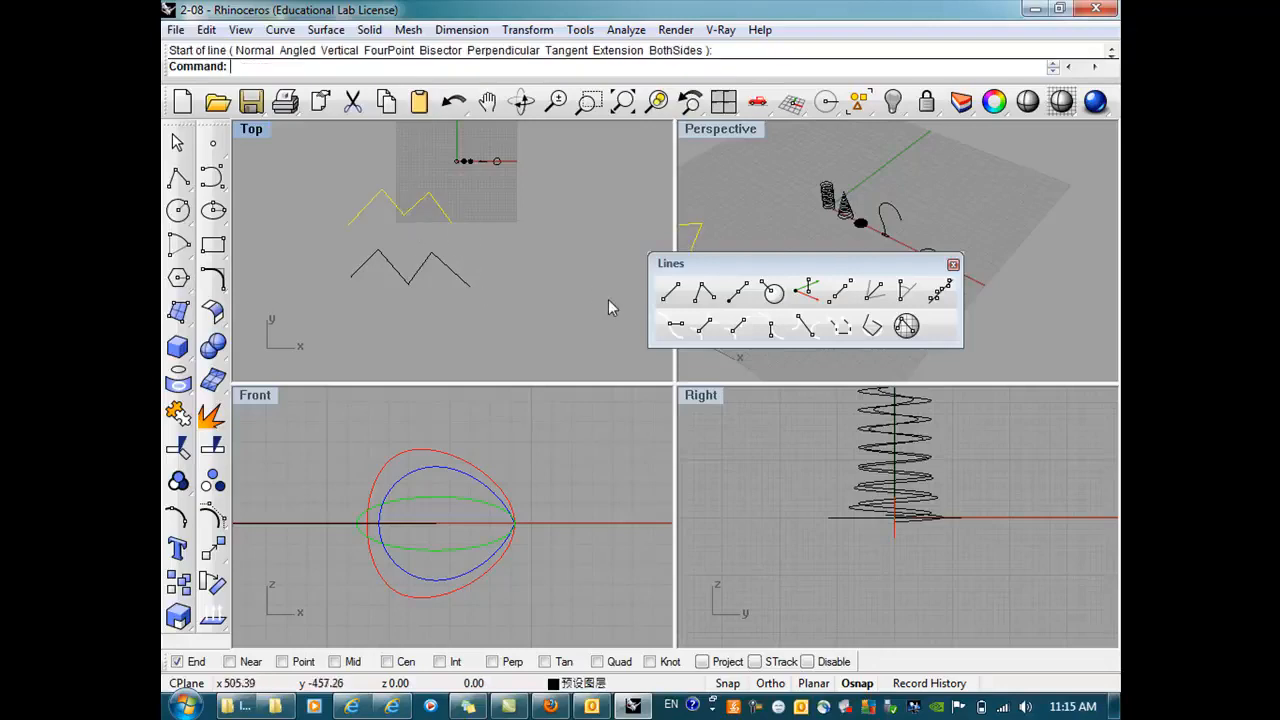
pyautogui.scroll(3, 436, 224)
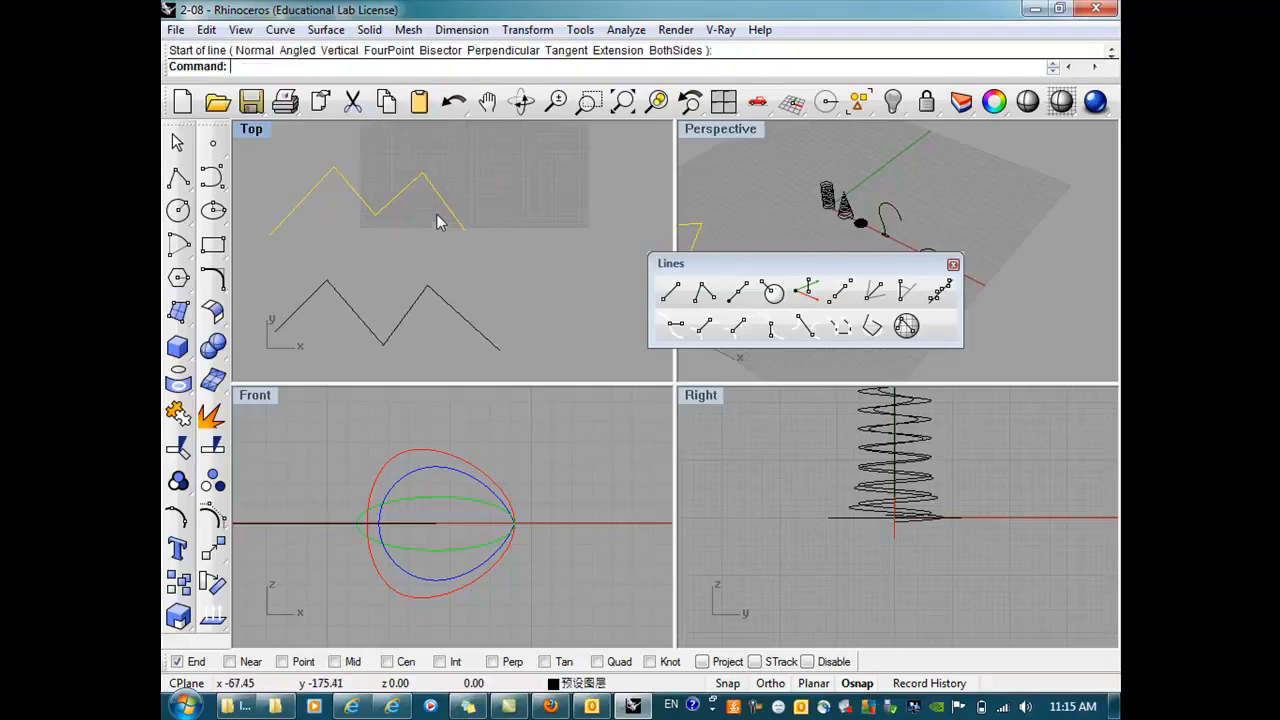
pyautogui.scroll(-2, 436, 222)
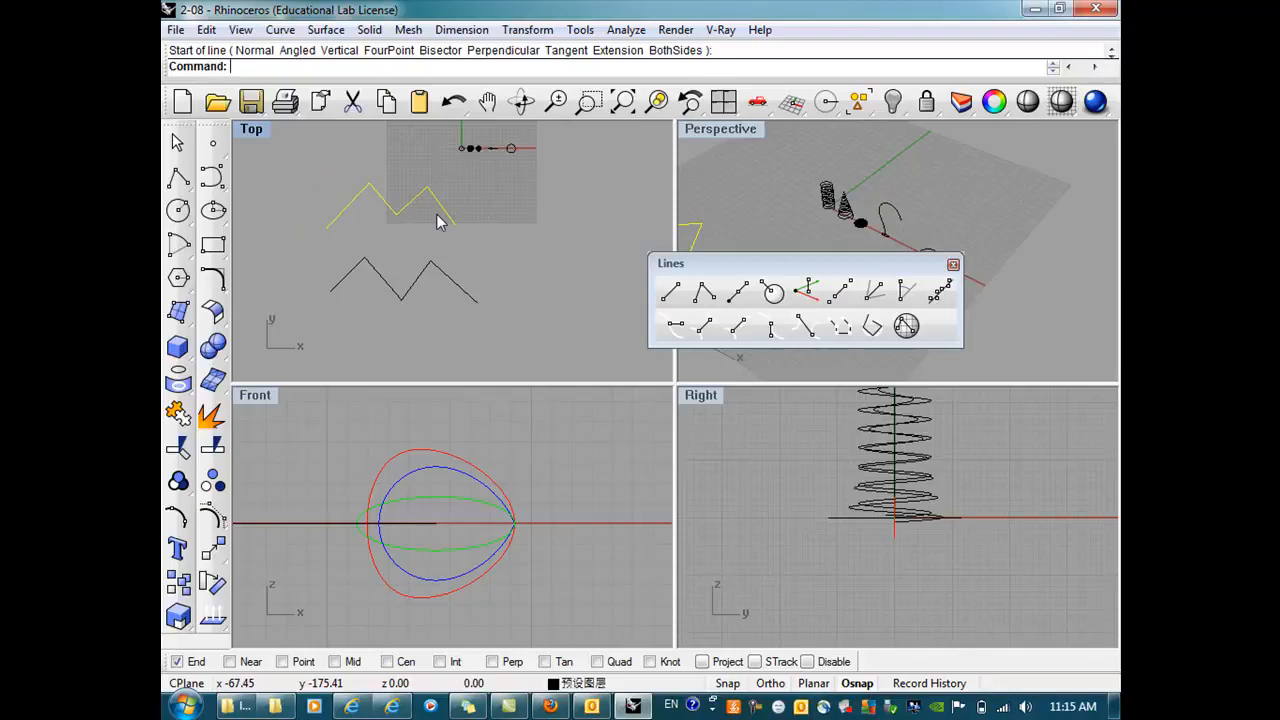
pyautogui.click(420, 276)
pyautogui.click(455, 283)
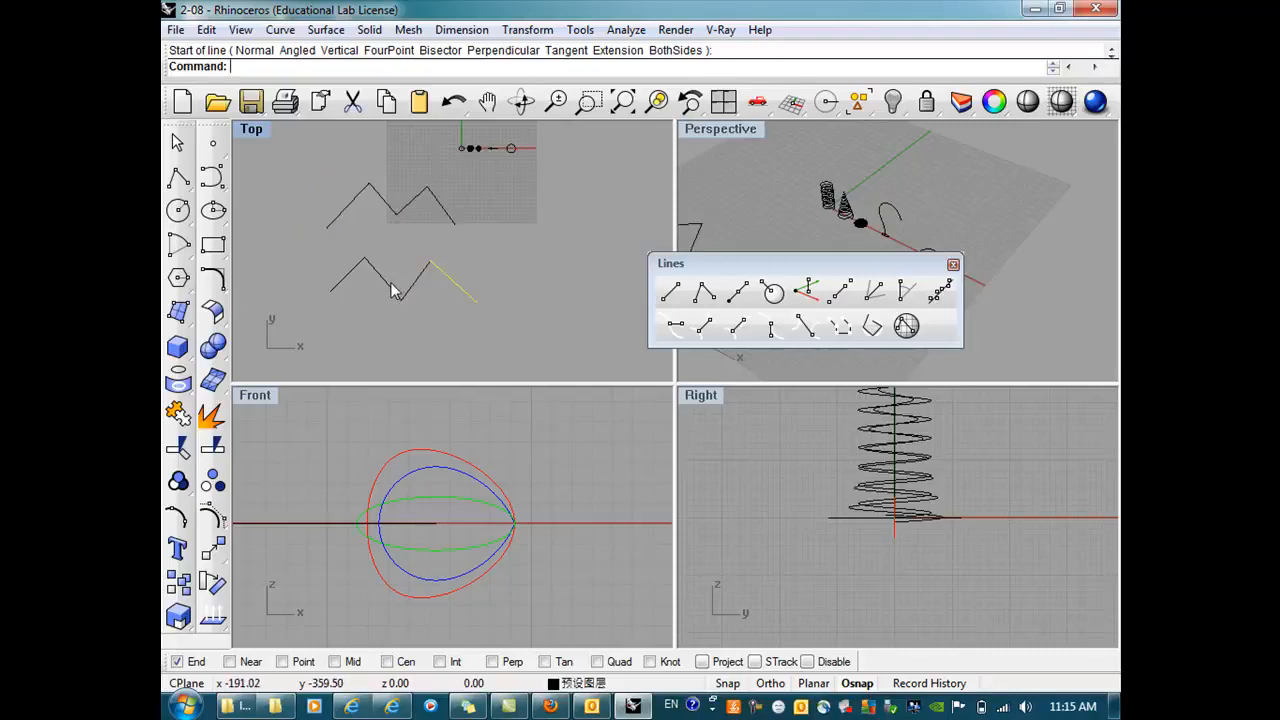
pyautogui.click(355, 272)
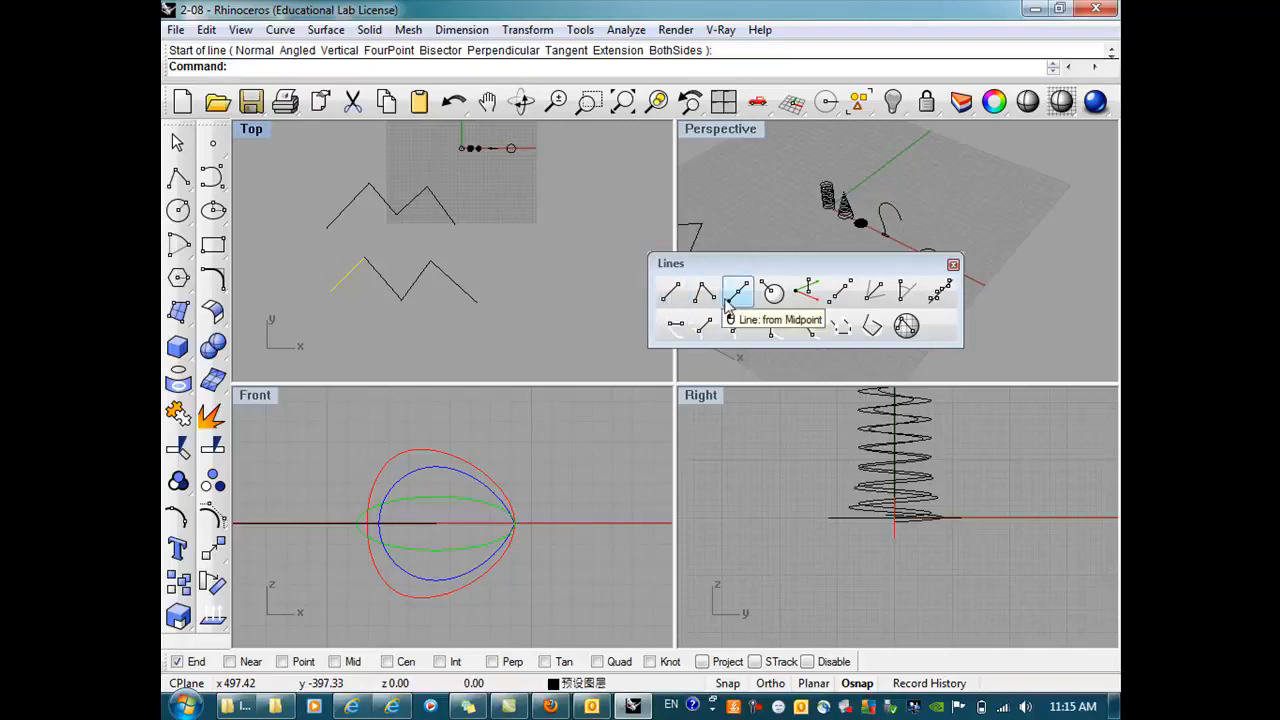
# Step: Close the floating Lines palette and try starting a degree-3 control-point curve
pyautogui.click(953, 264)
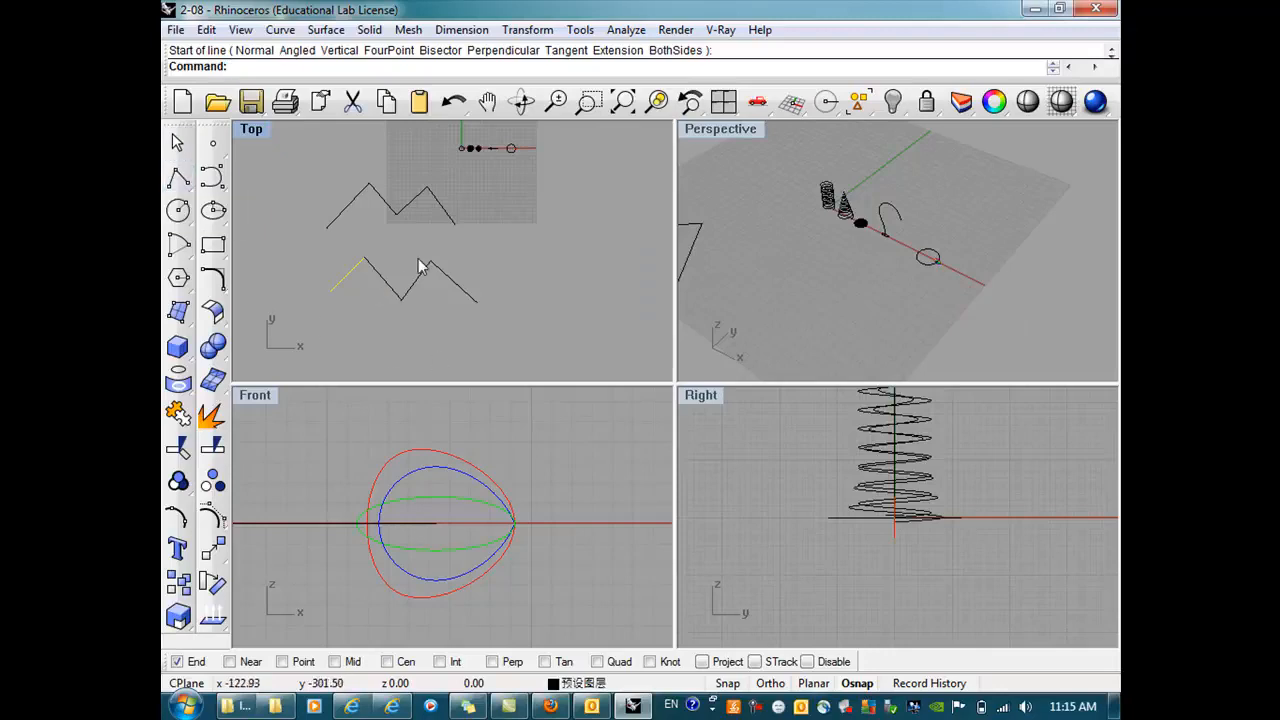
pyautogui.scroll(-3, 325, 240)
pyautogui.click(216, 178)
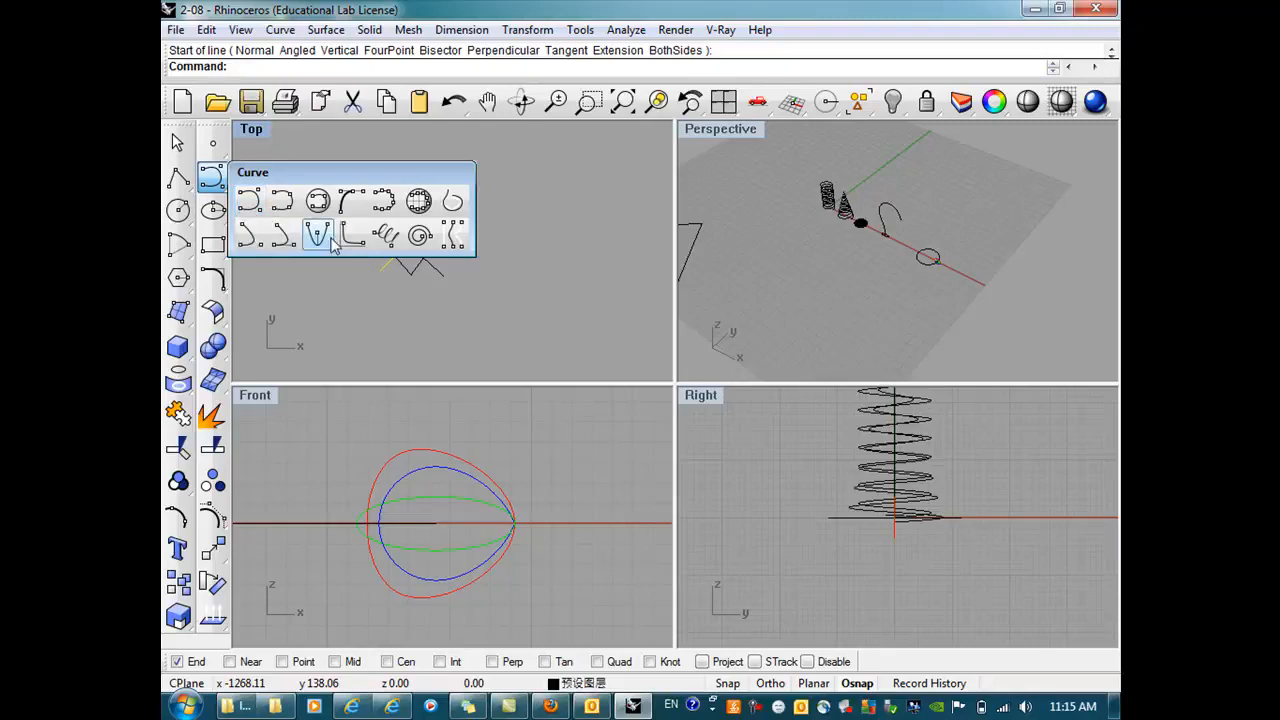
pyautogui.click(250, 203)
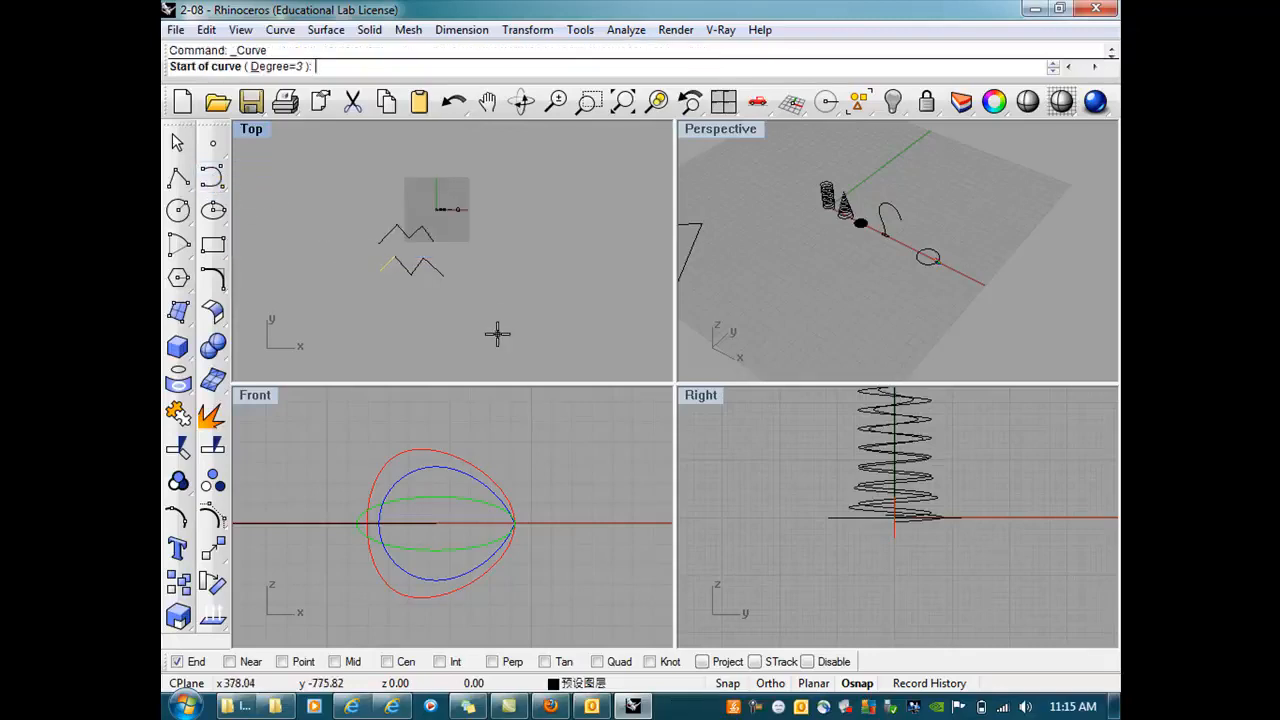
pyautogui.press('Escape')
pyautogui.click(213, 178)
pyautogui.click(217, 185)
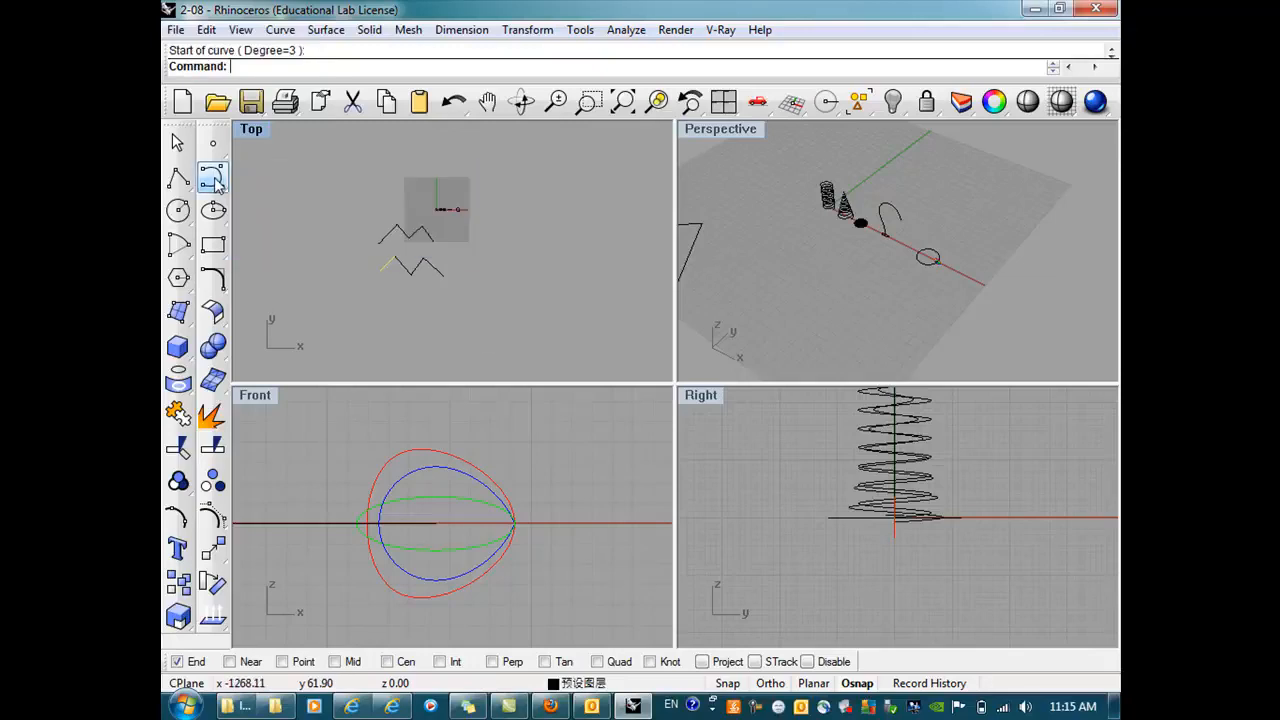
pyautogui.click(213, 178)
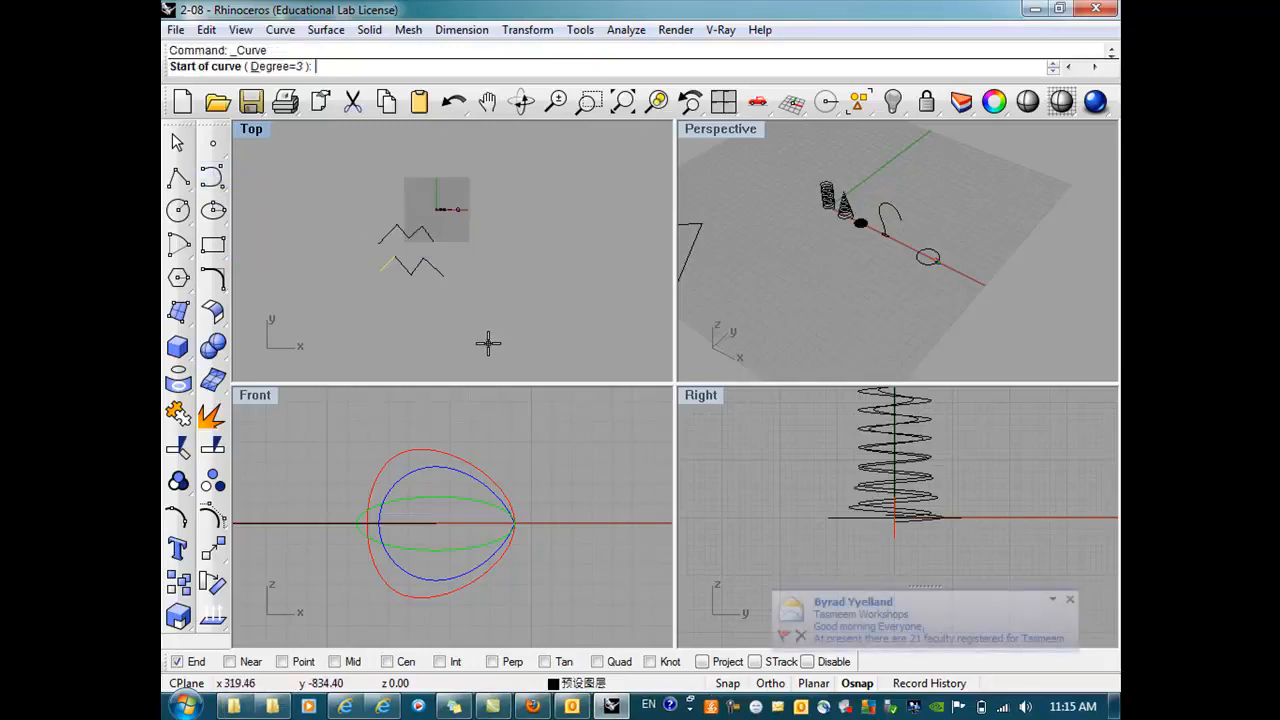
pyautogui.click(451, 321)
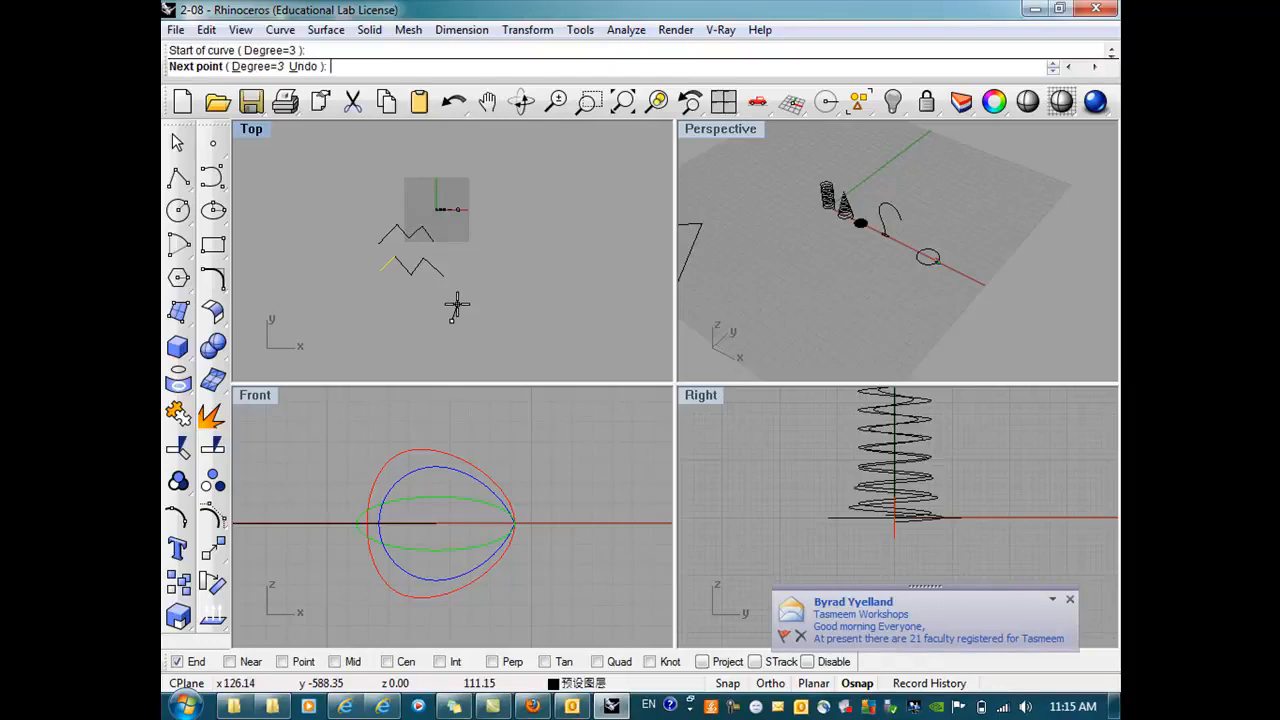
pyautogui.click(463, 299)
pyautogui.click(489, 322)
pyautogui.click(504, 302)
pyautogui.click(525, 325)
pyautogui.click(537, 304)
pyautogui.scroll(3, 553, 318)
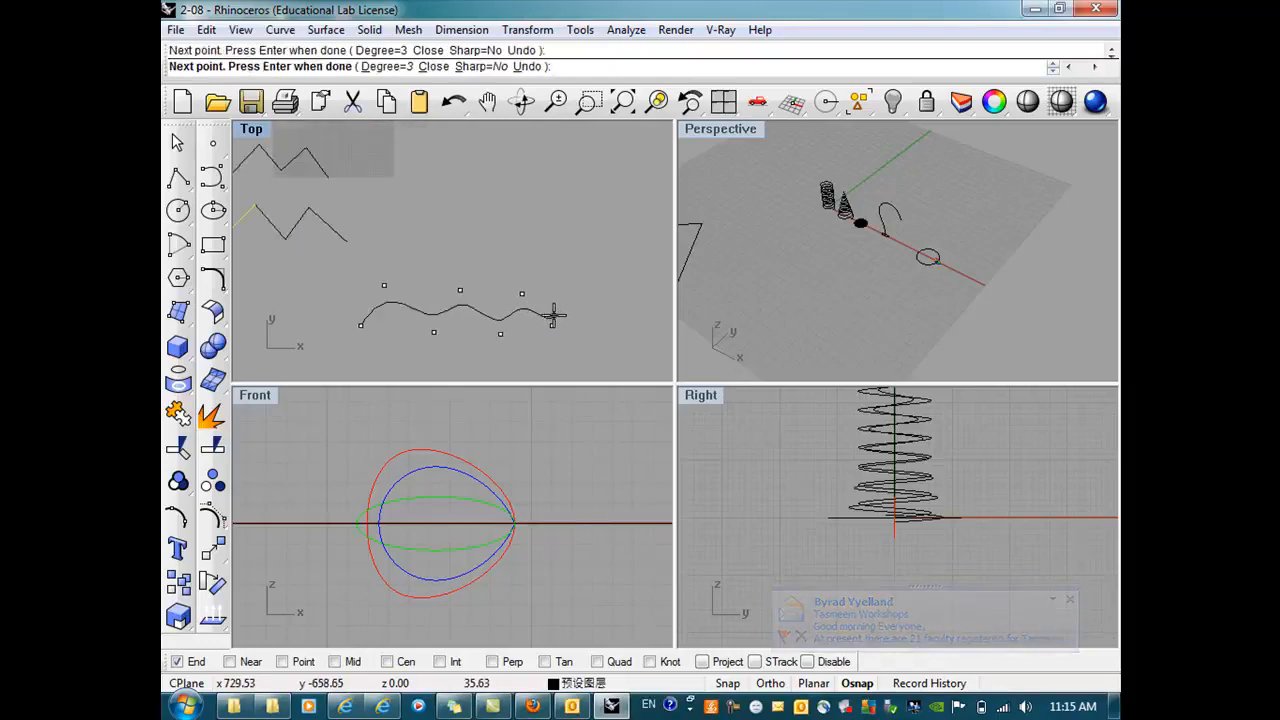
pyautogui.press('Escape')
# Step: Draw a wavy degree-3 curve with ten alternating control points below the two zigzags in the Top view
pyautogui.click(251, 130)
pyautogui.click(328, 244)
pyautogui.scroll(-3, 500, 310)
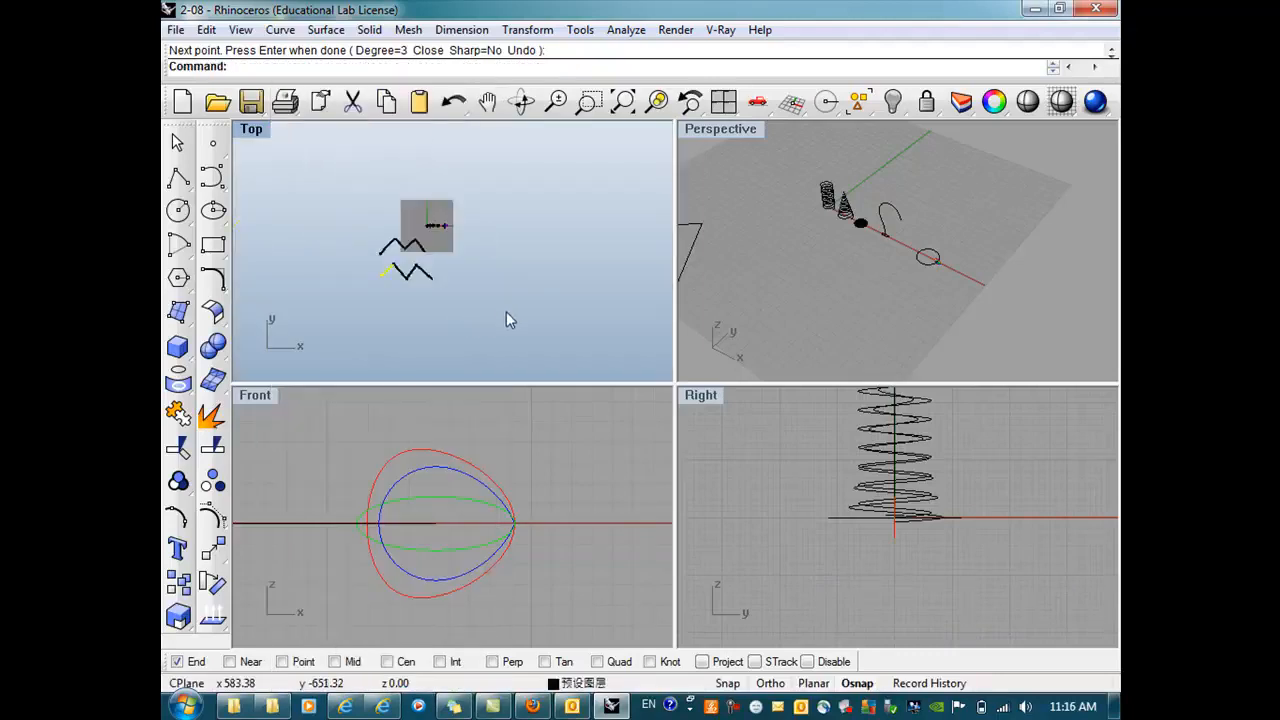
pyautogui.click(180, 178)
pyautogui.click(211, 177)
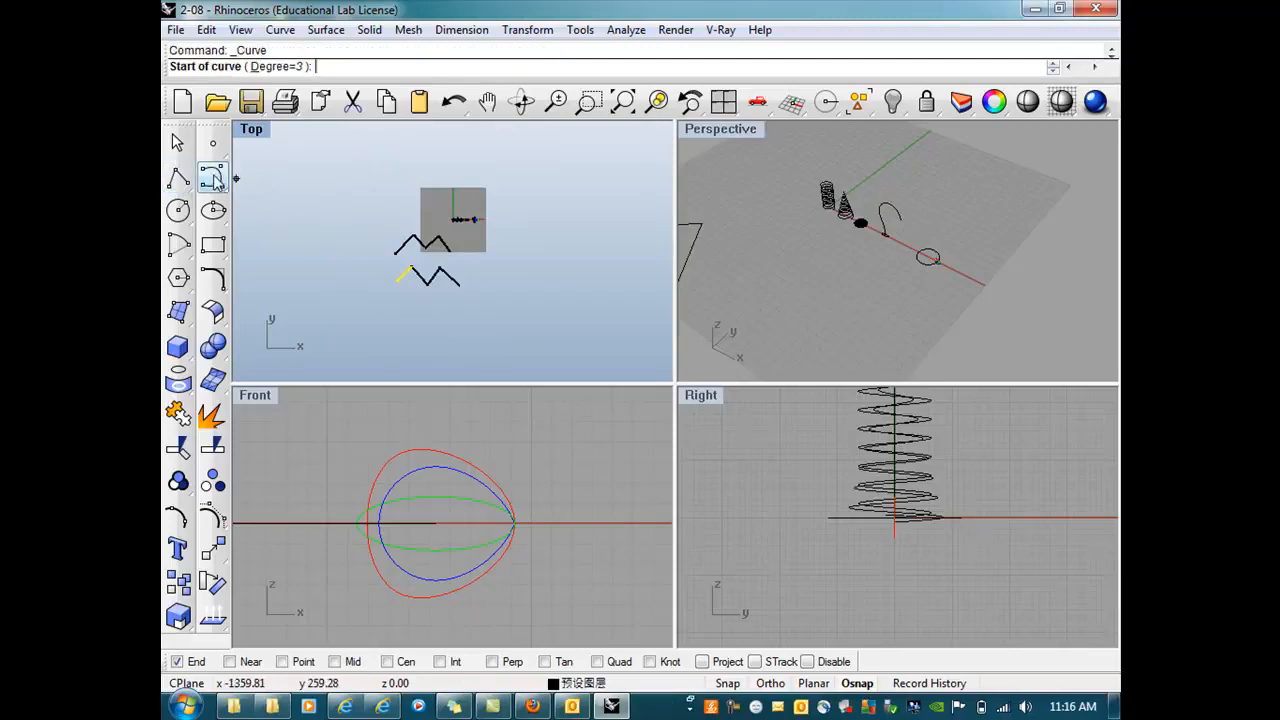
pyautogui.click(407, 335)
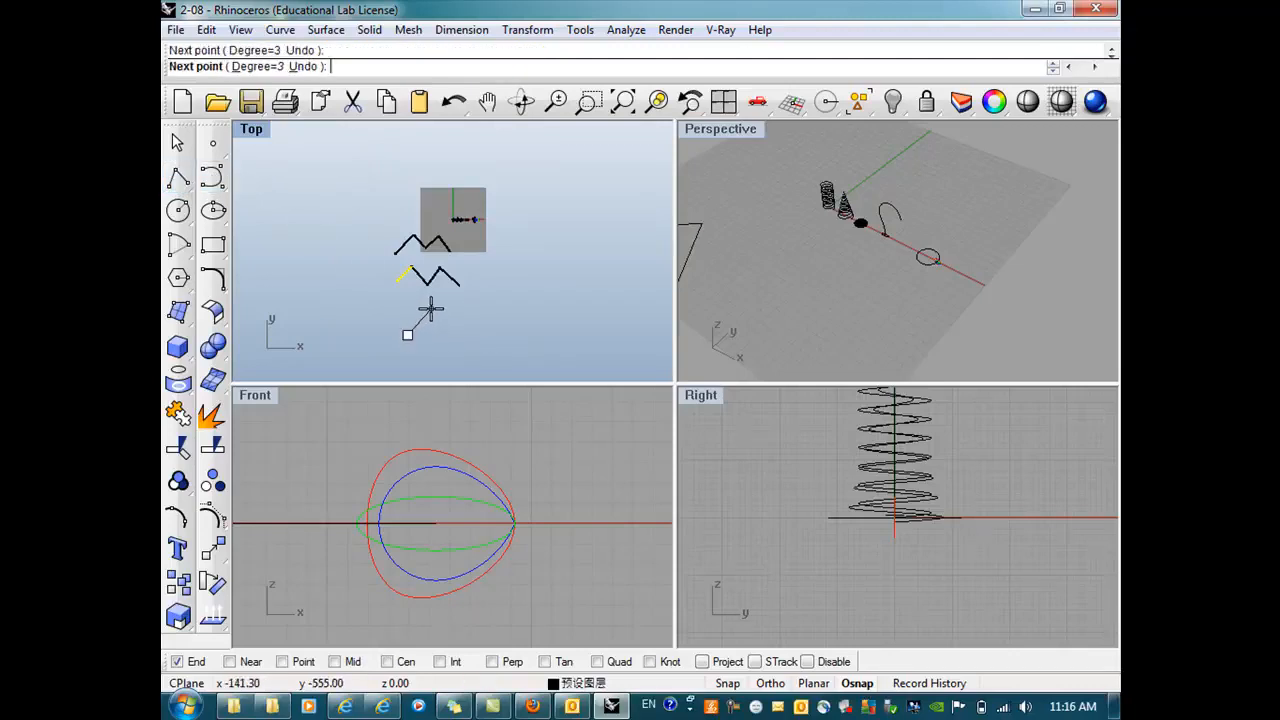
pyautogui.click(431, 309)
pyautogui.click(458, 342)
pyautogui.click(478, 313)
pyautogui.click(509, 344)
pyautogui.click(540, 315)
pyautogui.click(557, 341)
pyautogui.click(588, 314)
pyautogui.click(607, 343)
pyautogui.click(627, 315)
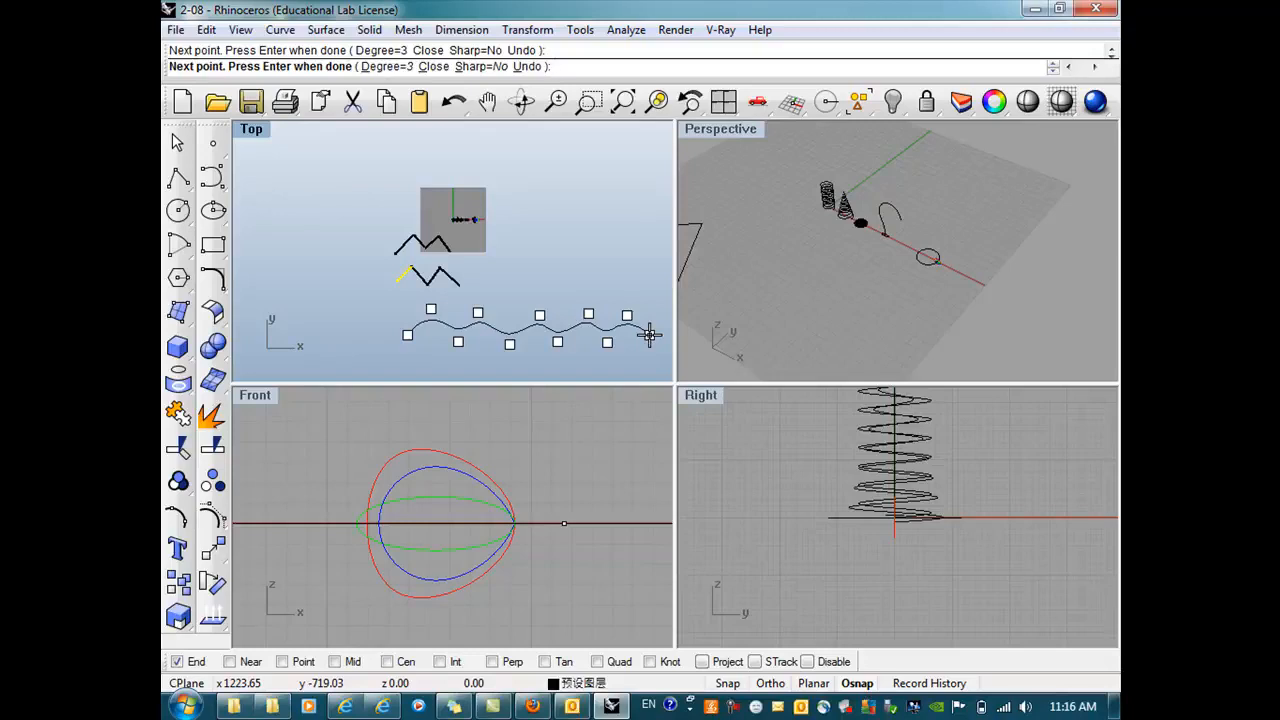
pyautogui.click(453, 101)
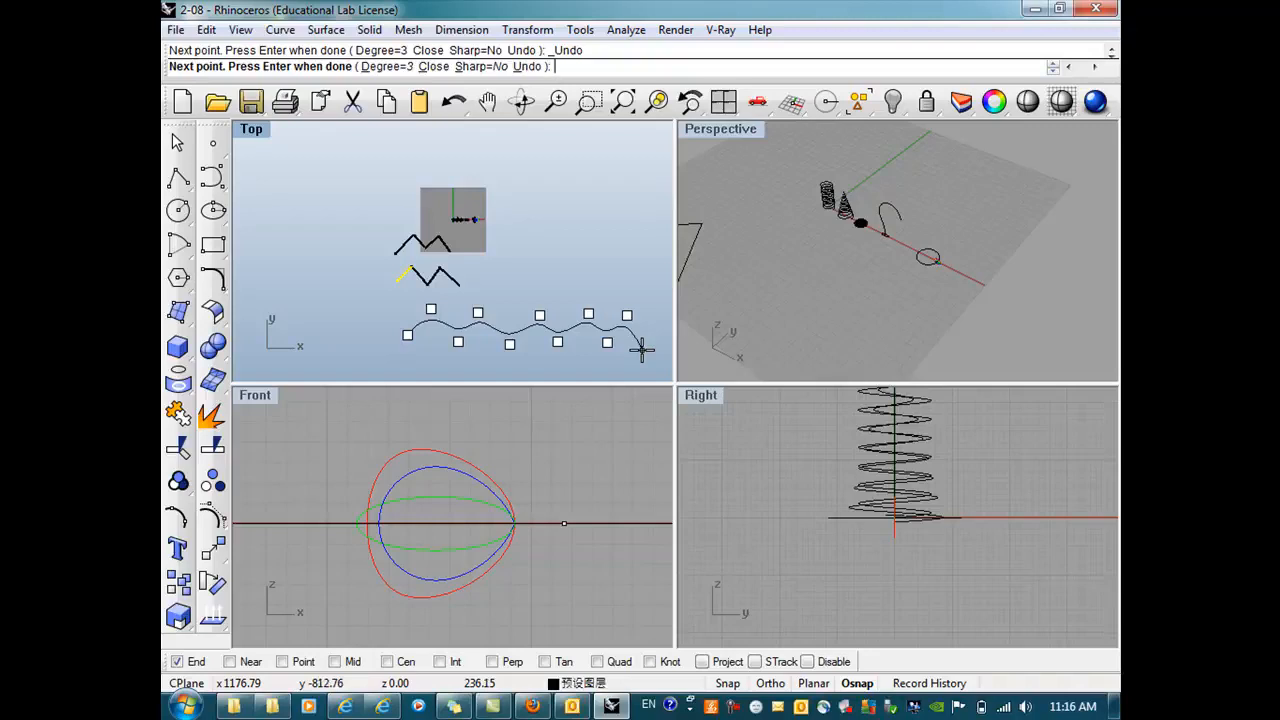
pyautogui.press('Return')
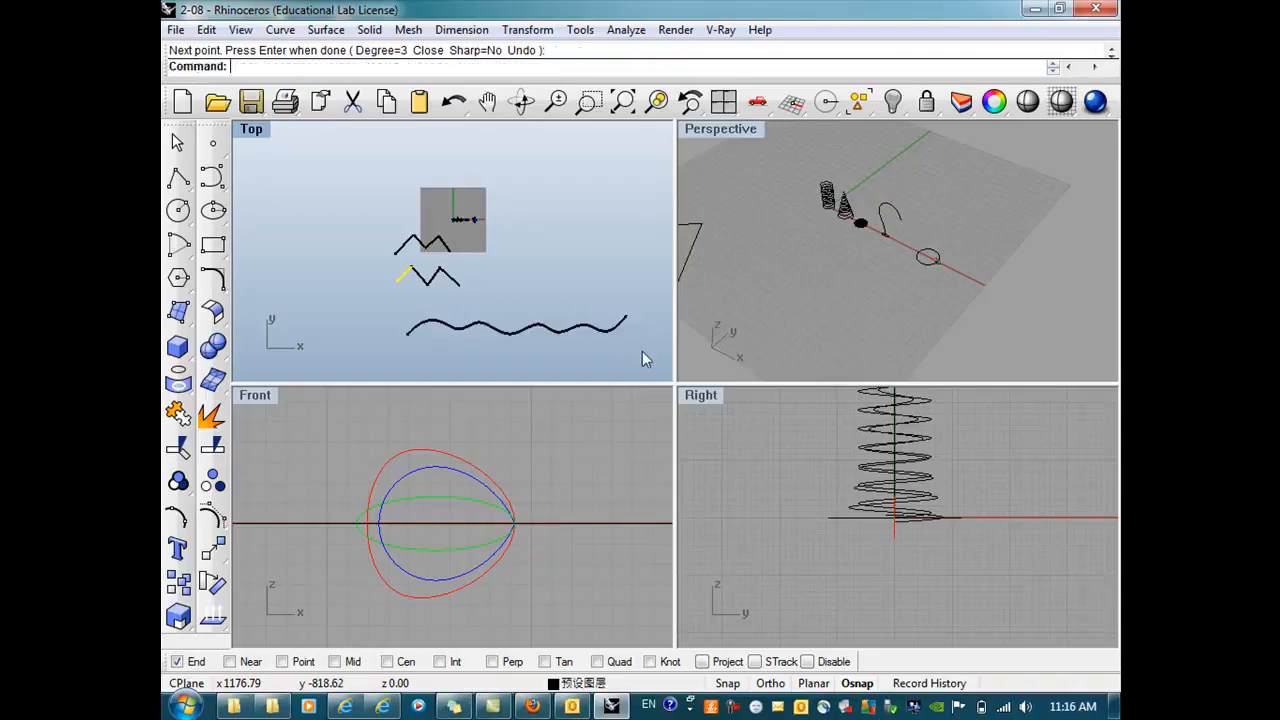
# Step: Move the wavy curve in the negative X direction so it sits beneath the zigzags in the Top view
pyautogui.moveTo(580, 333); pyautogui.dragTo(495, 322)
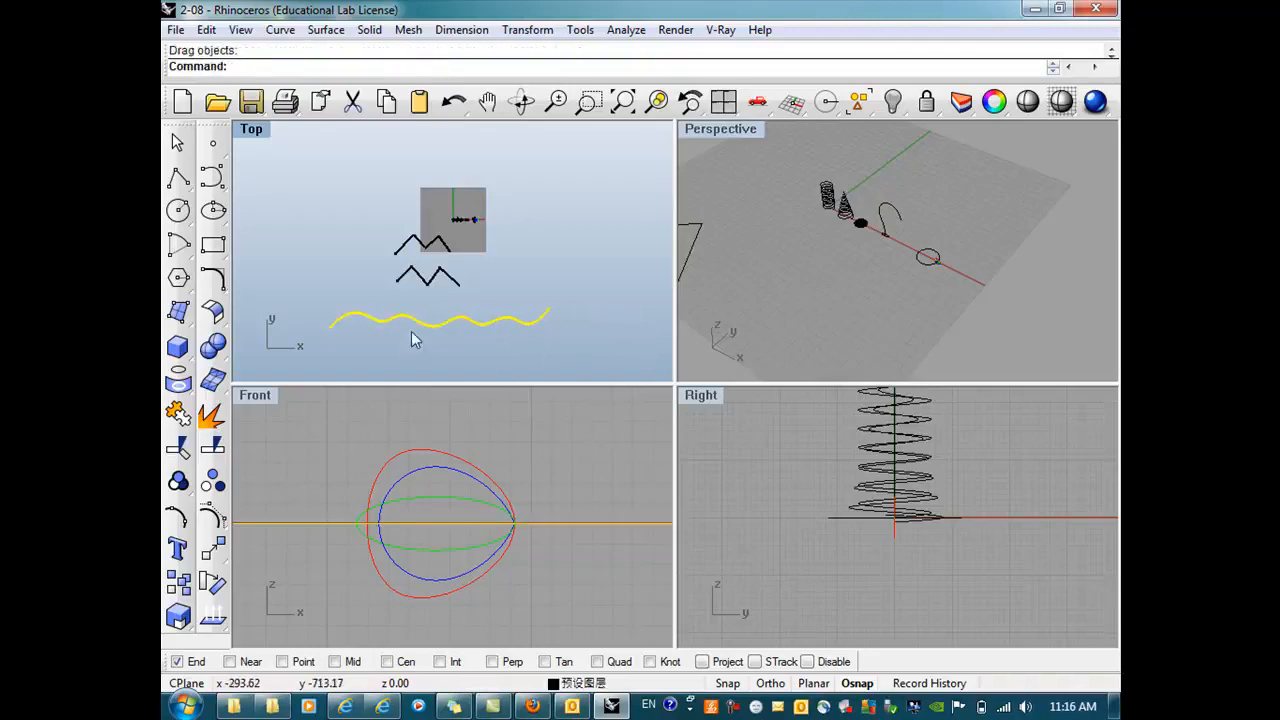
pyautogui.scroll(2, 445, 310)
pyautogui.scroll(-2, 445, 310)
# Step: Draw a 10-turn helix with a radius of about 54 units around a ground-plane axis in the Perspective view
pyautogui.click(212, 176)
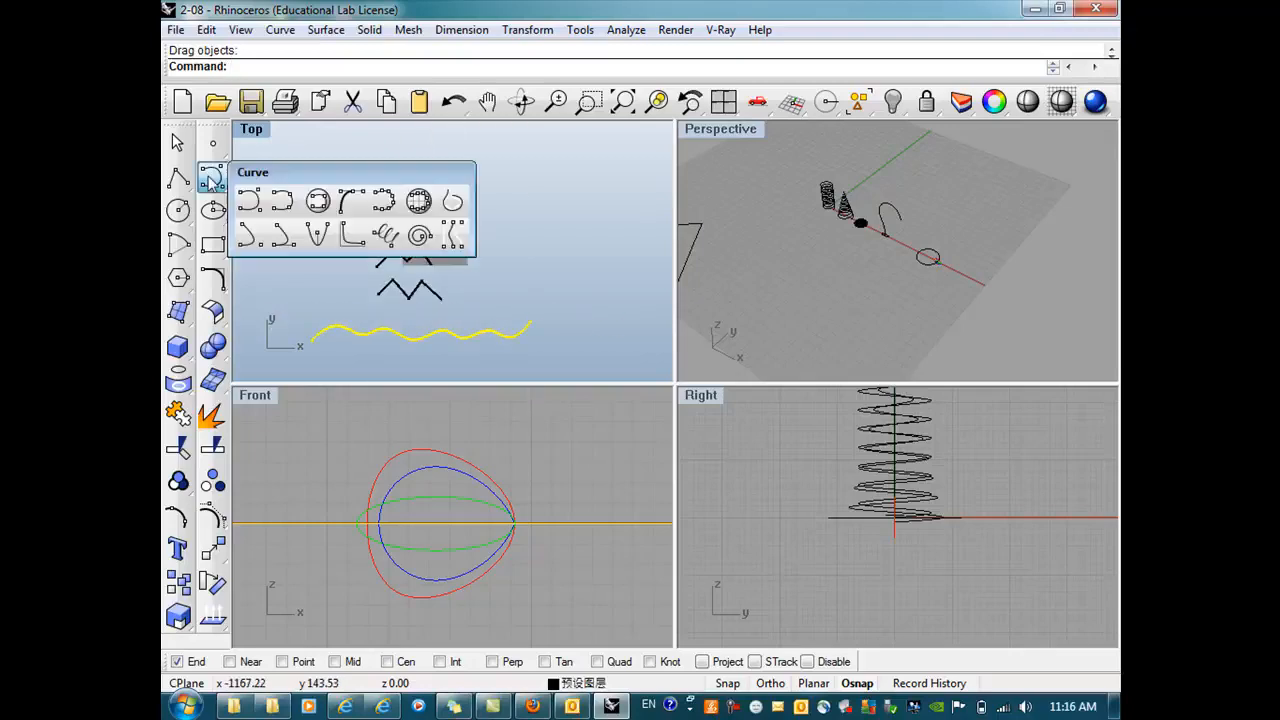
pyautogui.click(386, 236)
pyautogui.click(443, 240)
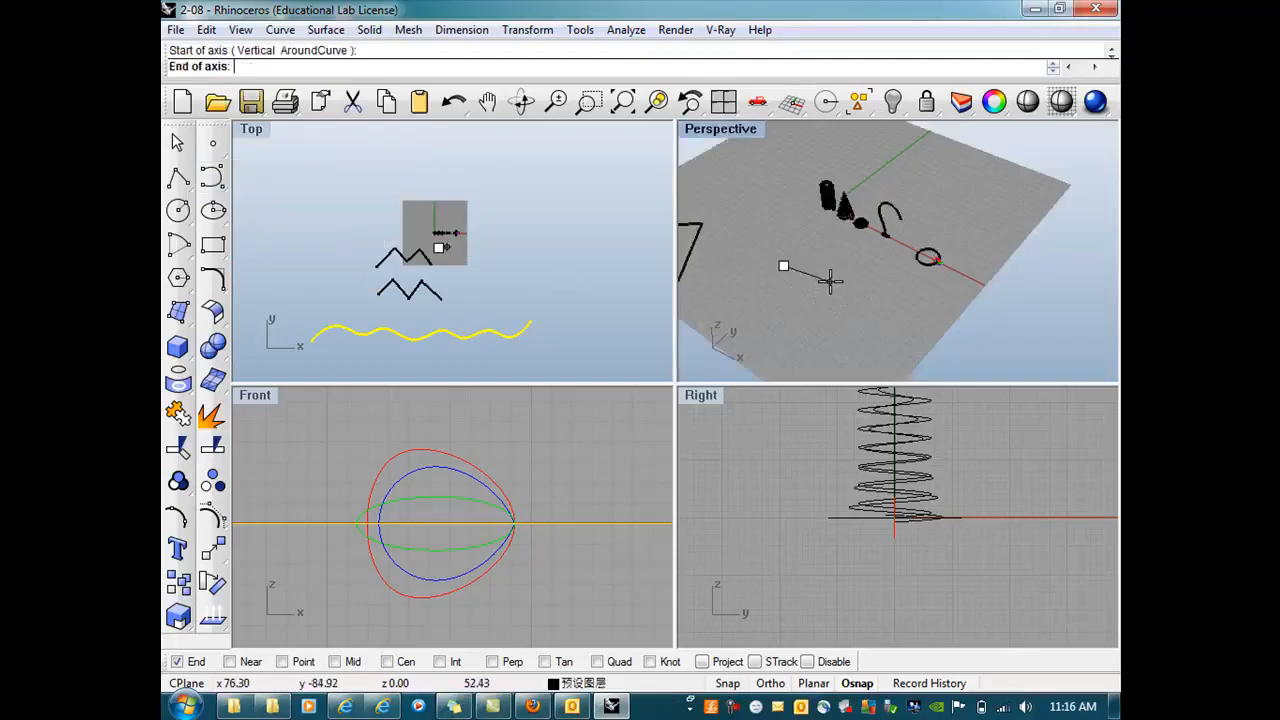
pyautogui.click(842, 294)
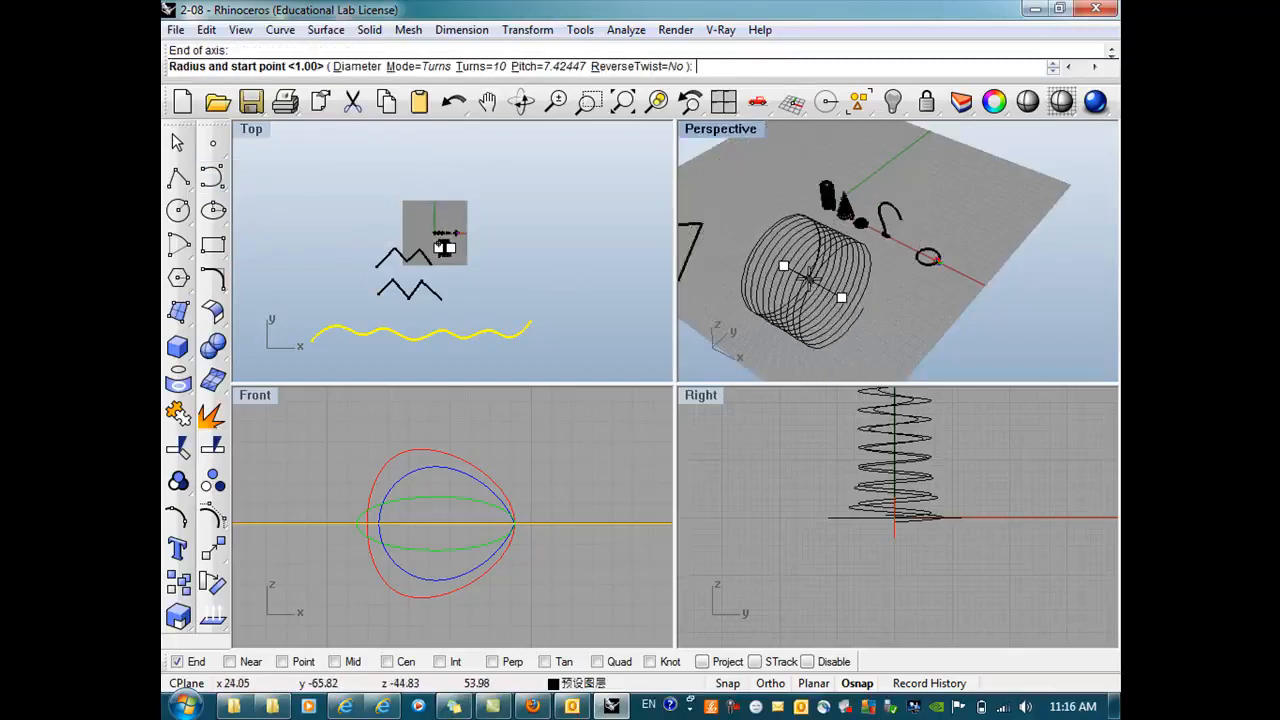
pyautogui.click(812, 288)
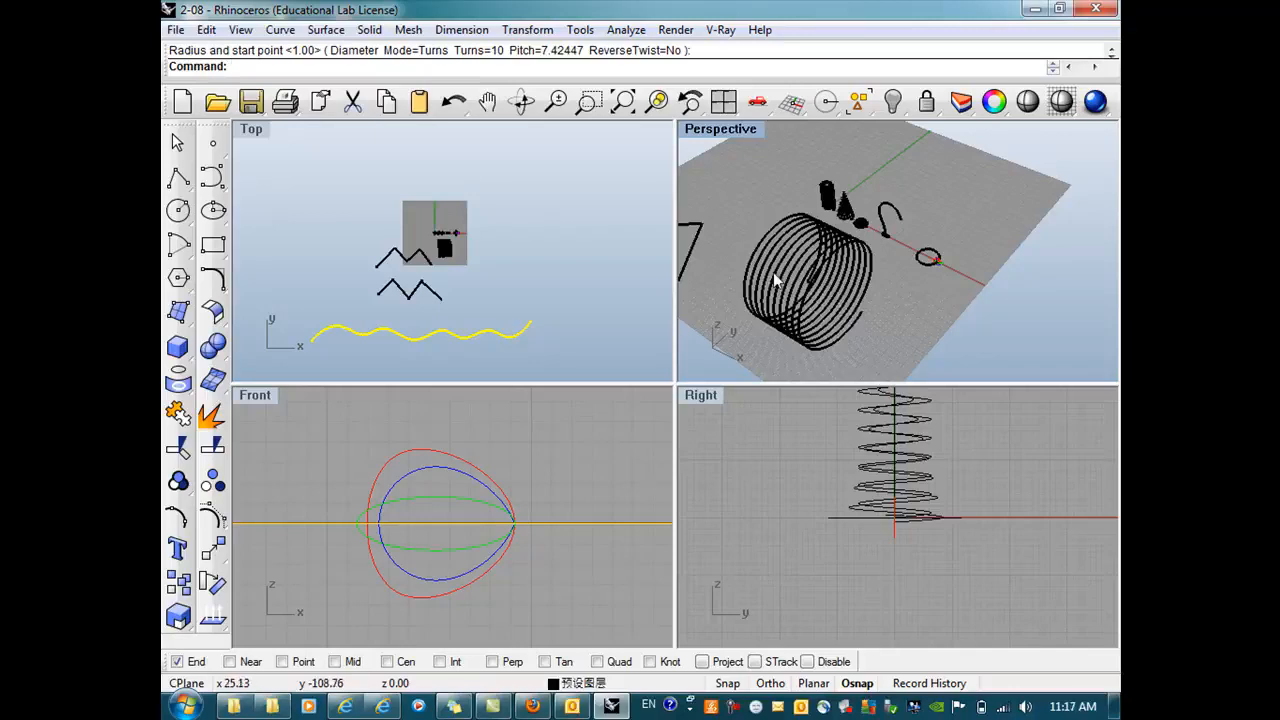
# Step: Delete the large horizontal helix from the Perspective view
pyautogui.scroll(-3, 764, 261)
pyautogui.scroll(7, 792, 248)
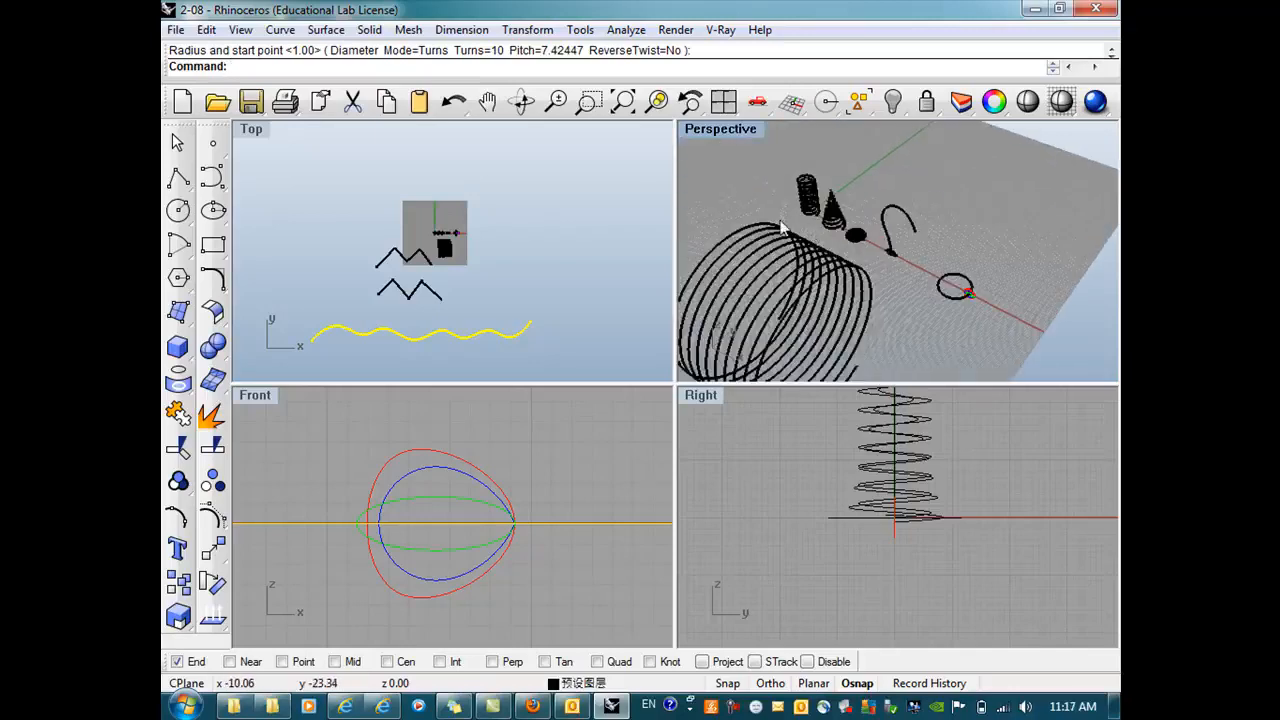
pyautogui.scroll(-5, 789, 243)
pyautogui.click(776, 257)
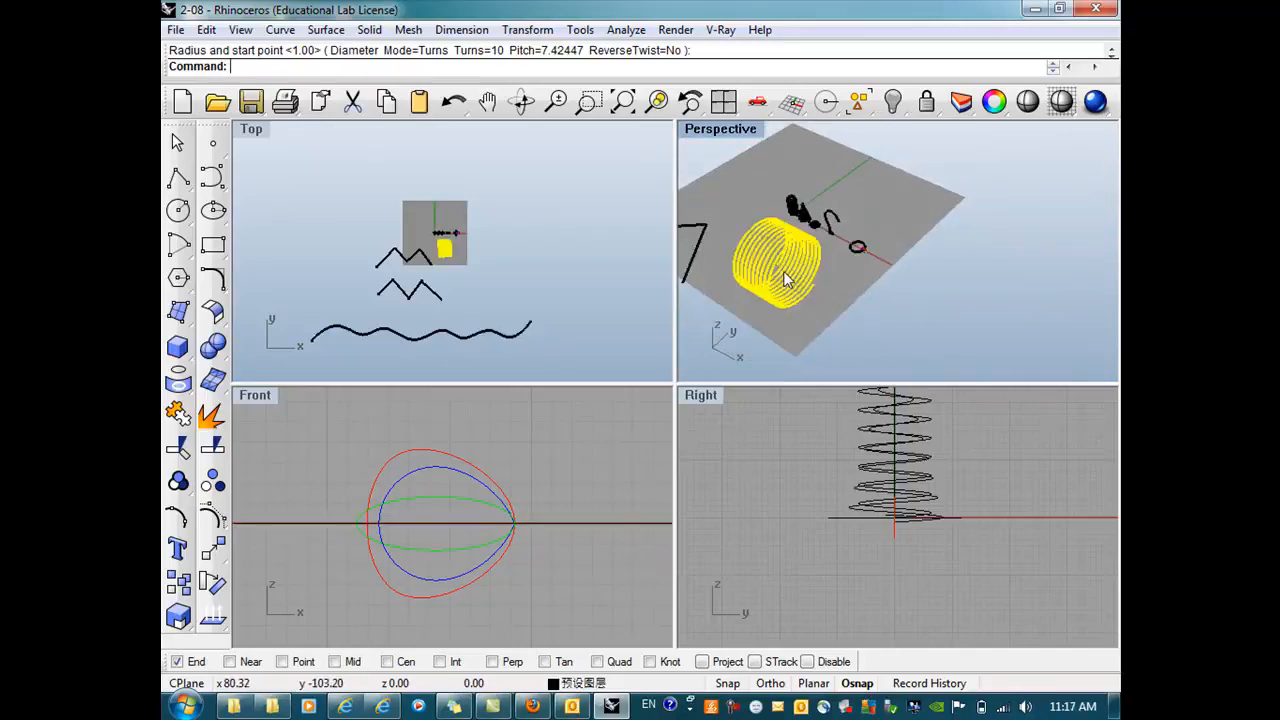
pyautogui.press('Delete')
# Step: Detach the Curve tools as a floating palette over the Top view
pyautogui.scroll(8, 790, 210)
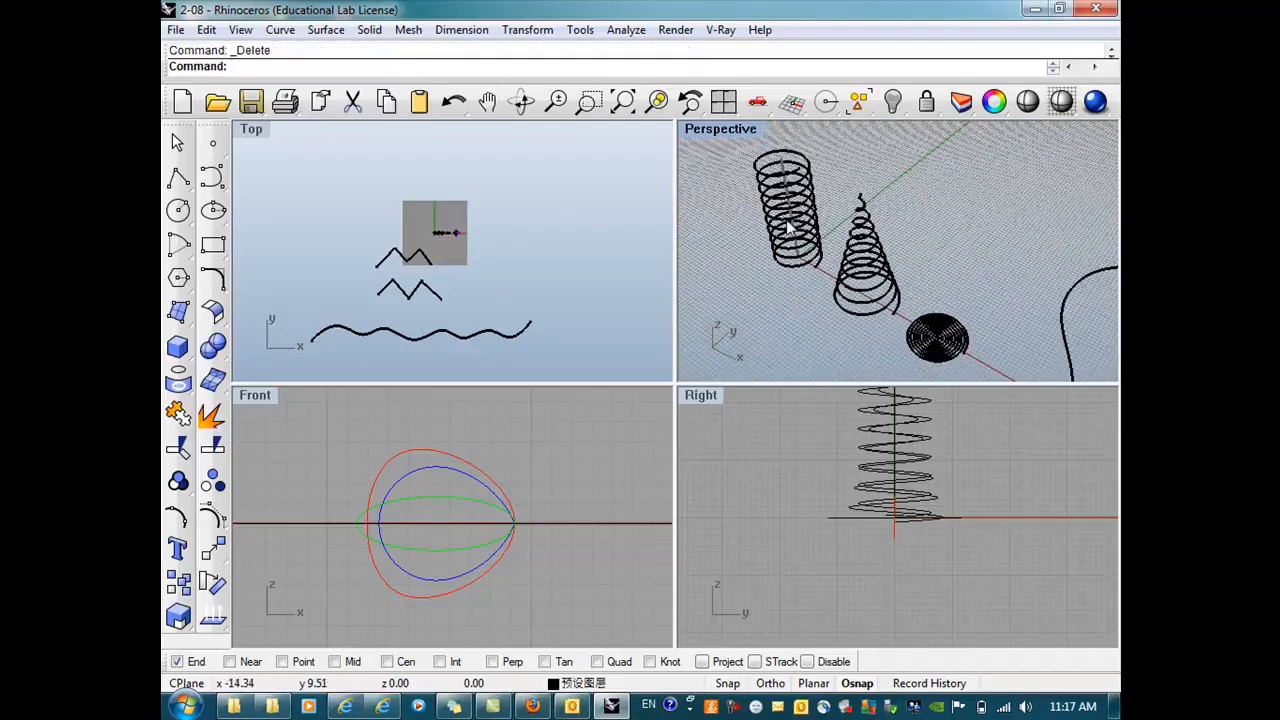
pyautogui.scroll(-10, 528, 552)
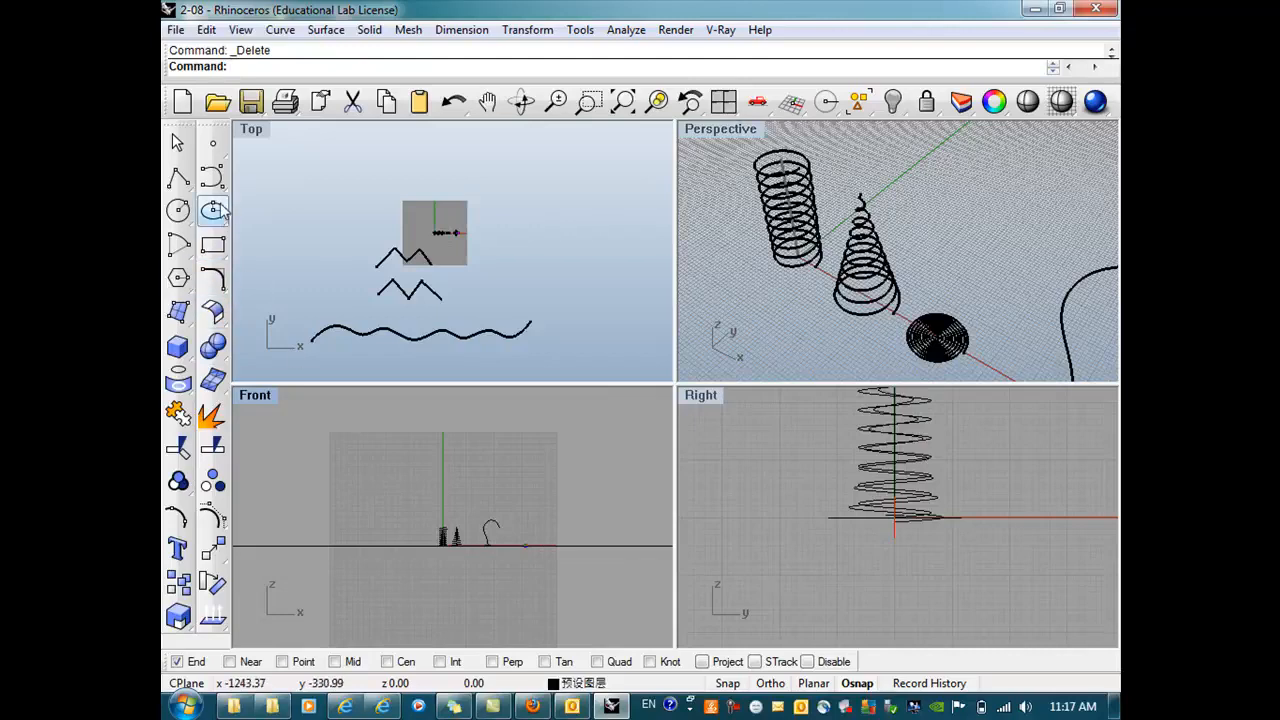
pyautogui.click(218, 178)
pyautogui.moveTo(285, 179); pyautogui.dragTo(388, 170)
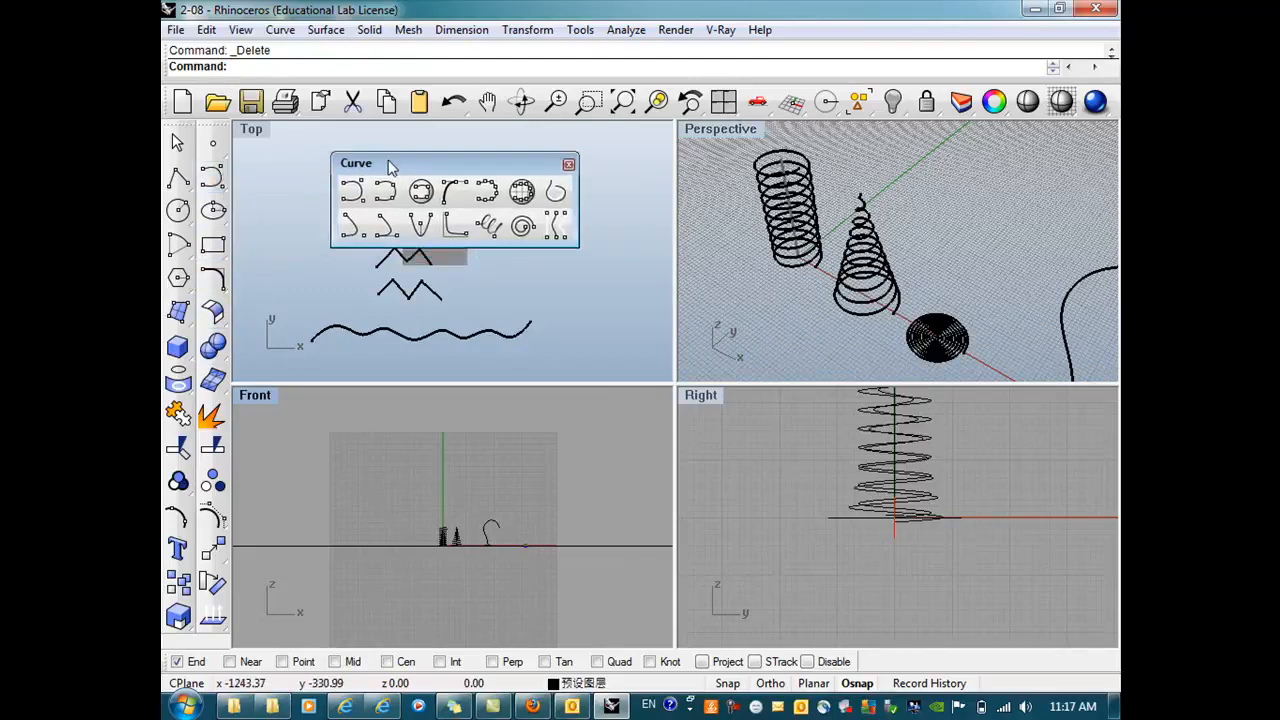
pyautogui.click(488, 228)
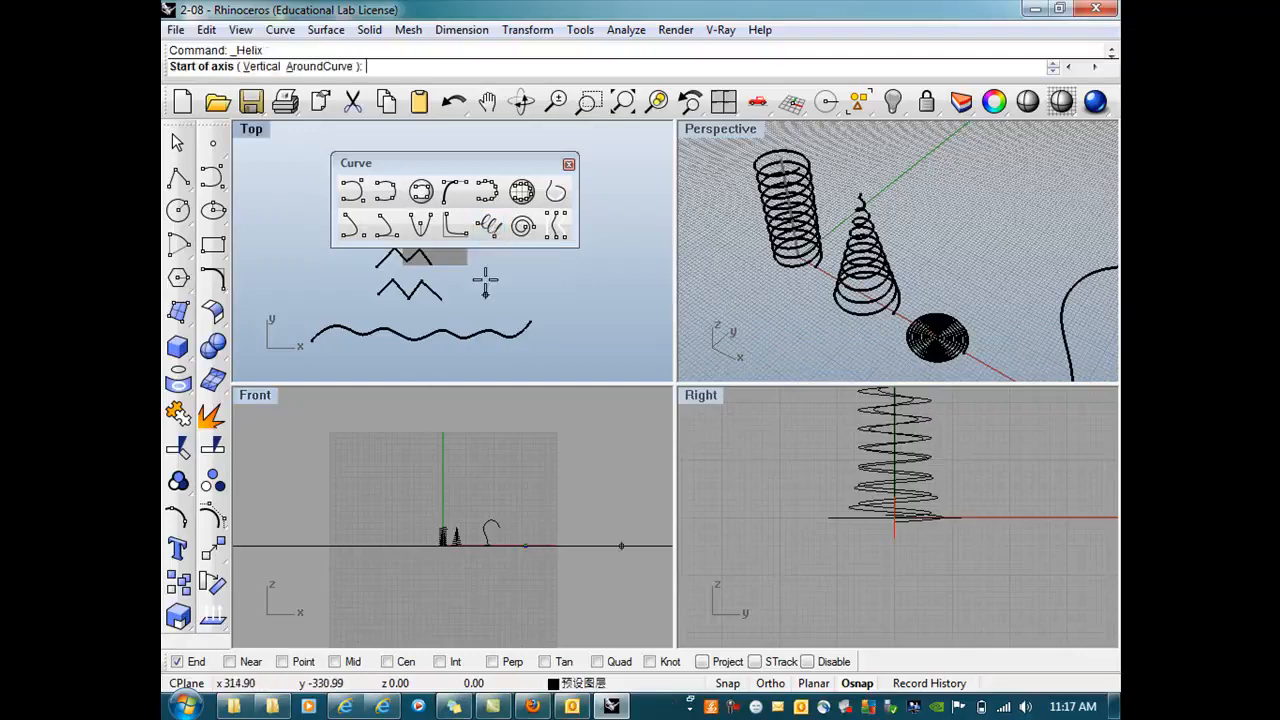
pyautogui.click(351, 545)
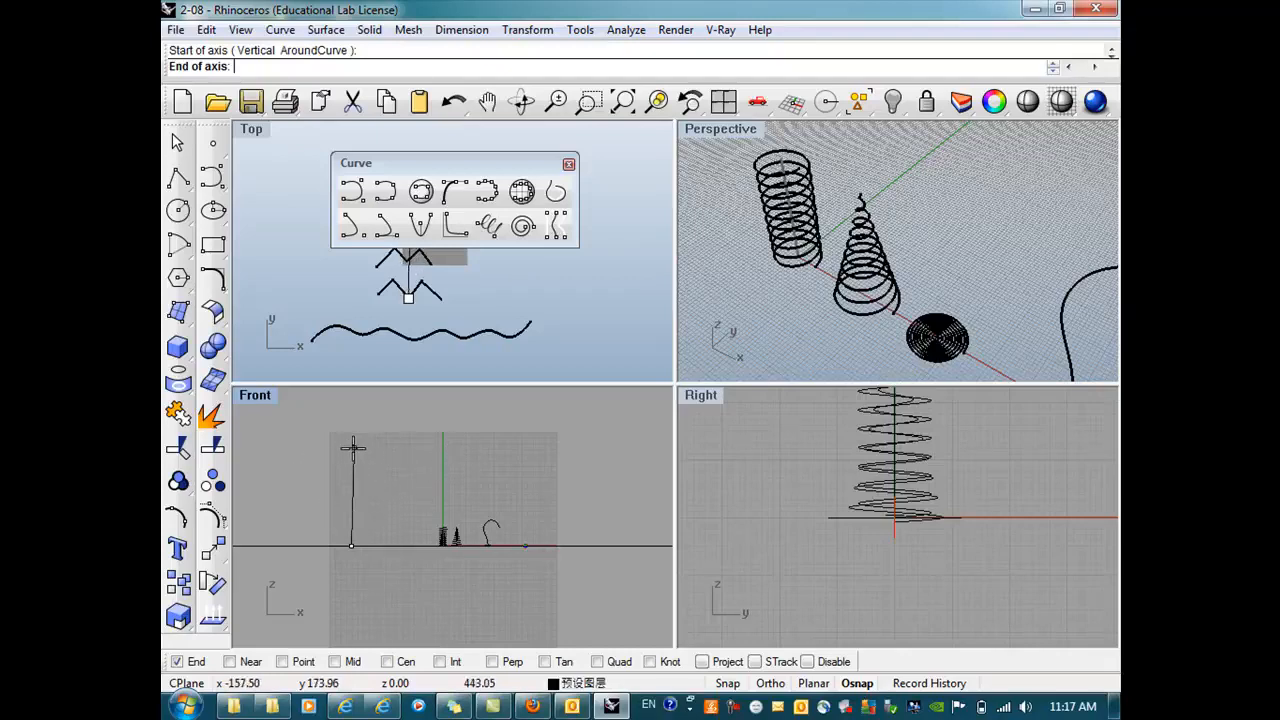
pyautogui.press('Escape')
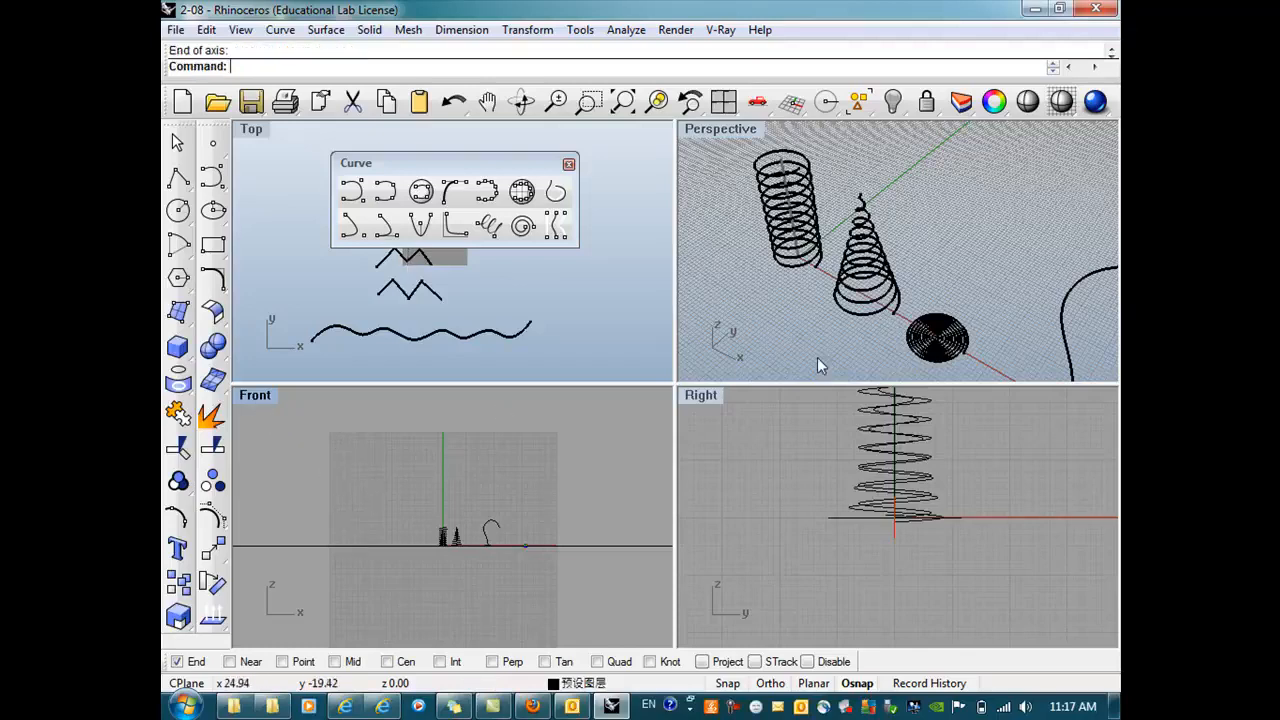
# Step: Move the floating Curve palette from the Top view onto the Perspective view and frame the existing helices in the Front view
pyautogui.moveTo(504, 167); pyautogui.dragTo(807, 168)
pyautogui.scroll(10, 440, 541)
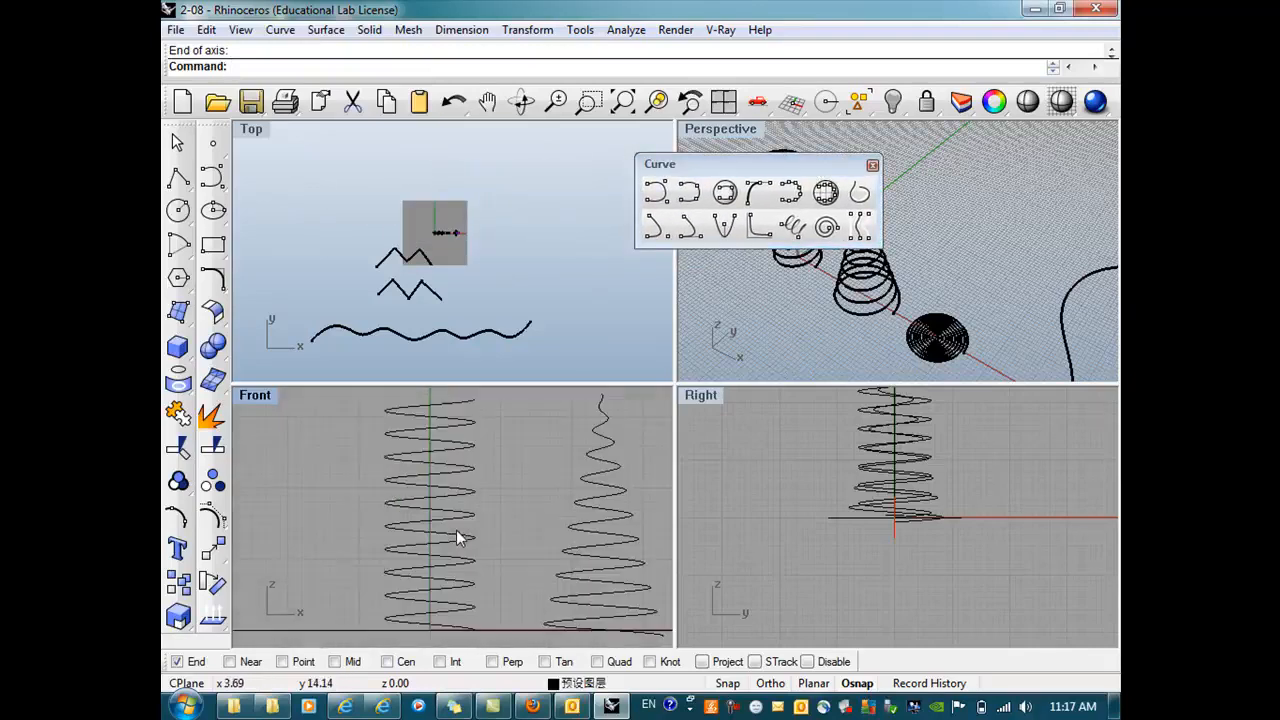
pyautogui.scroll(-5, 456, 530)
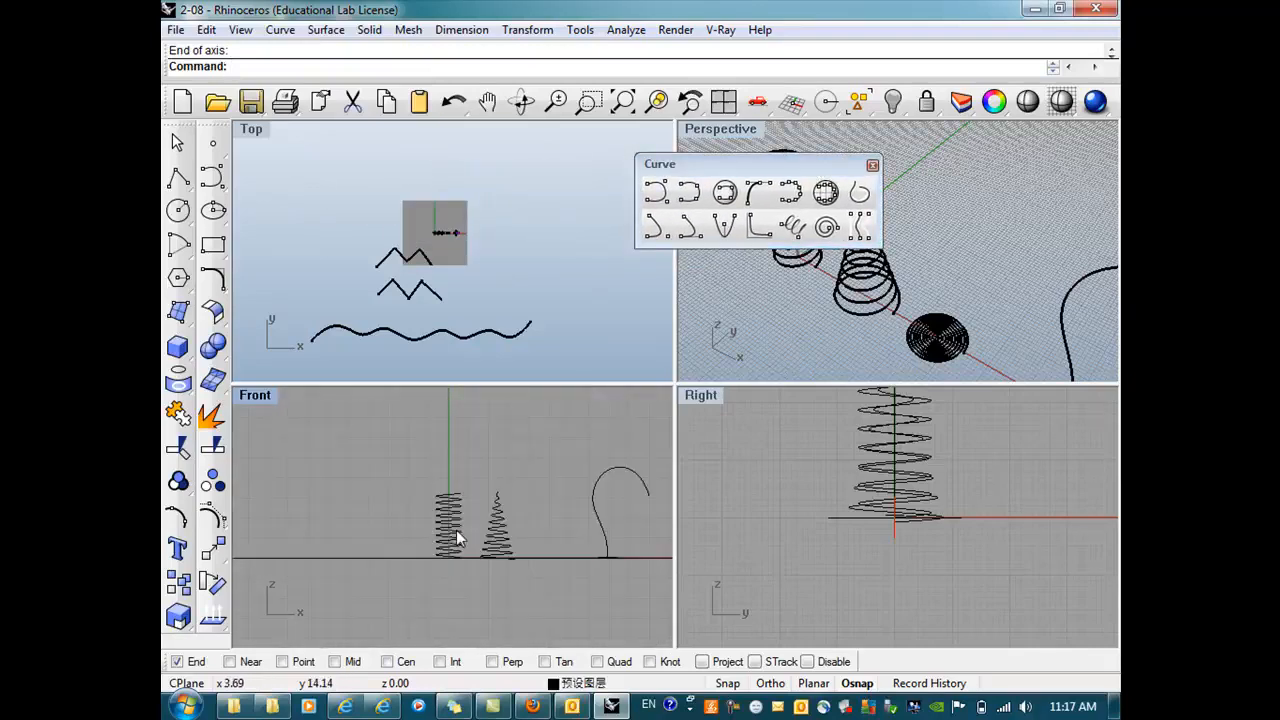
pyautogui.click(213, 210)
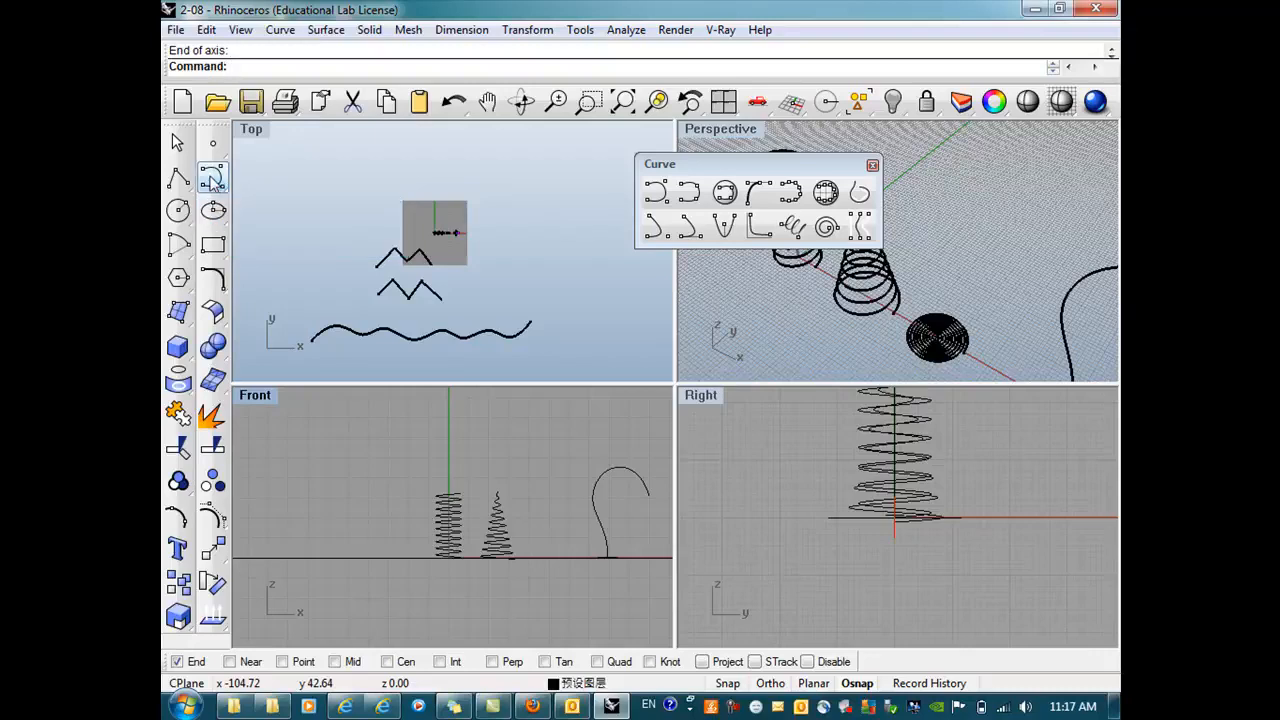
pyautogui.click(212, 177)
pyautogui.click(351, 237)
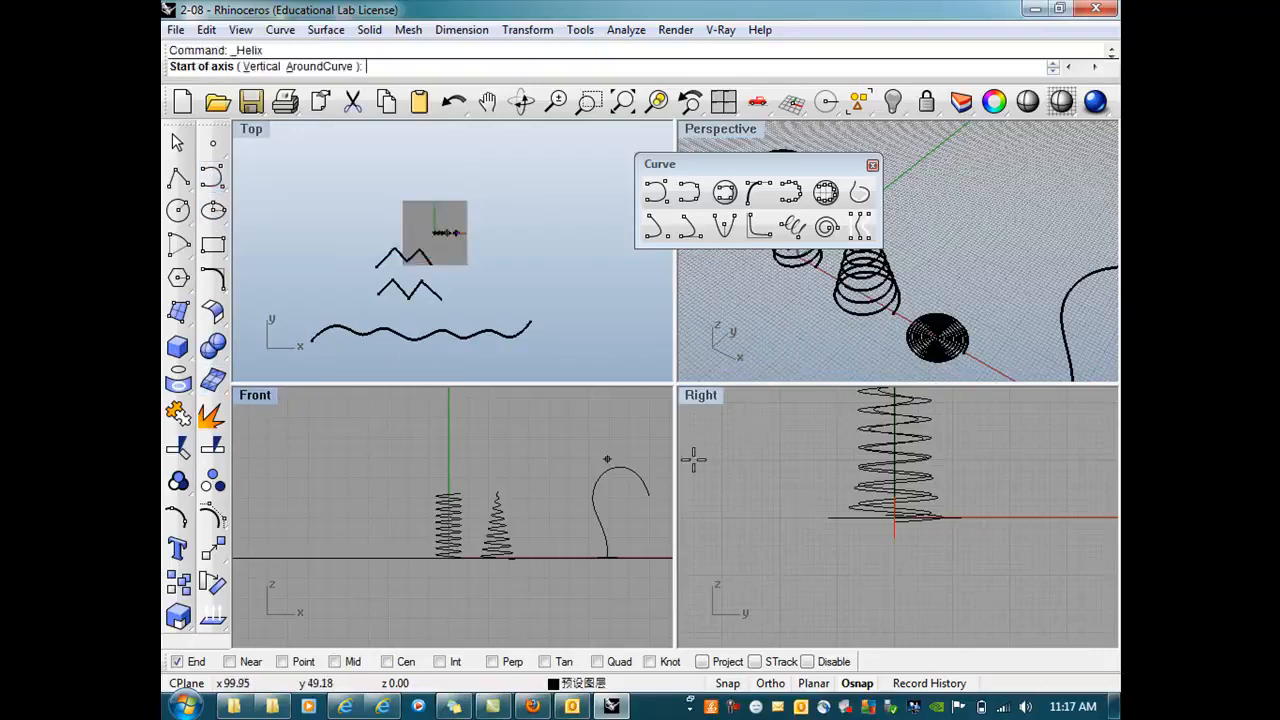
pyautogui.click(368, 558)
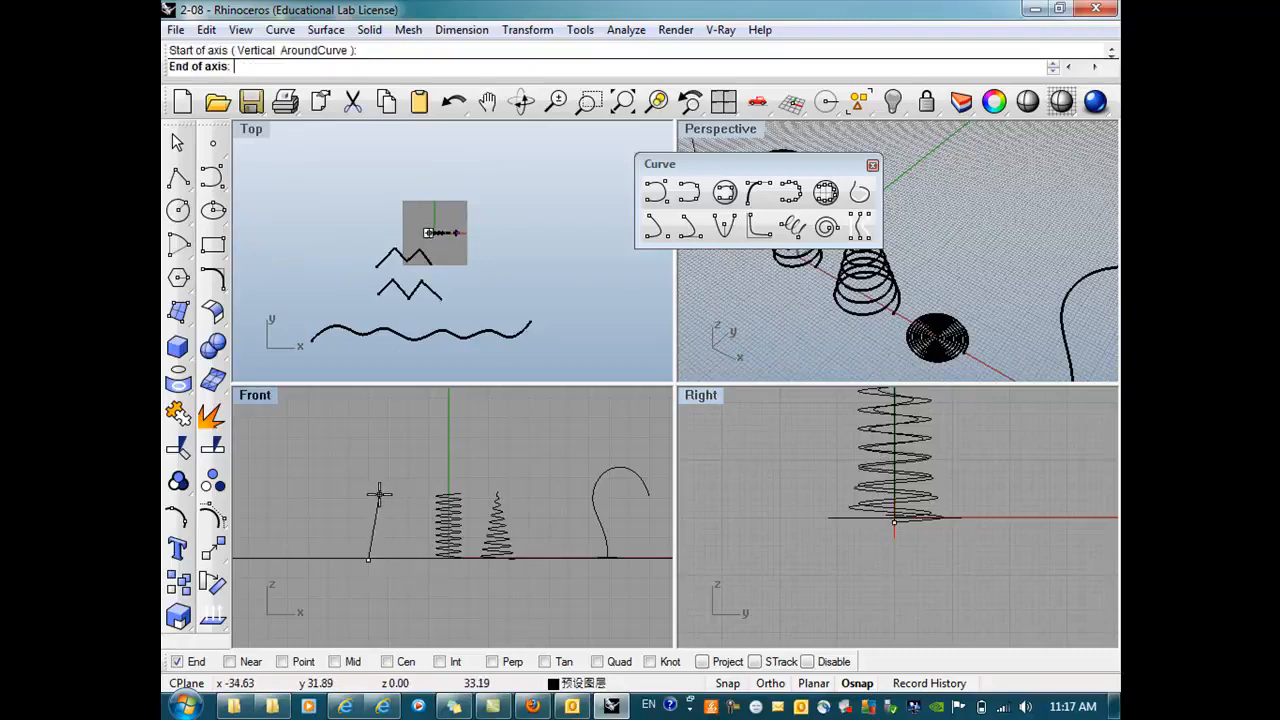
pyautogui.press('Escape')
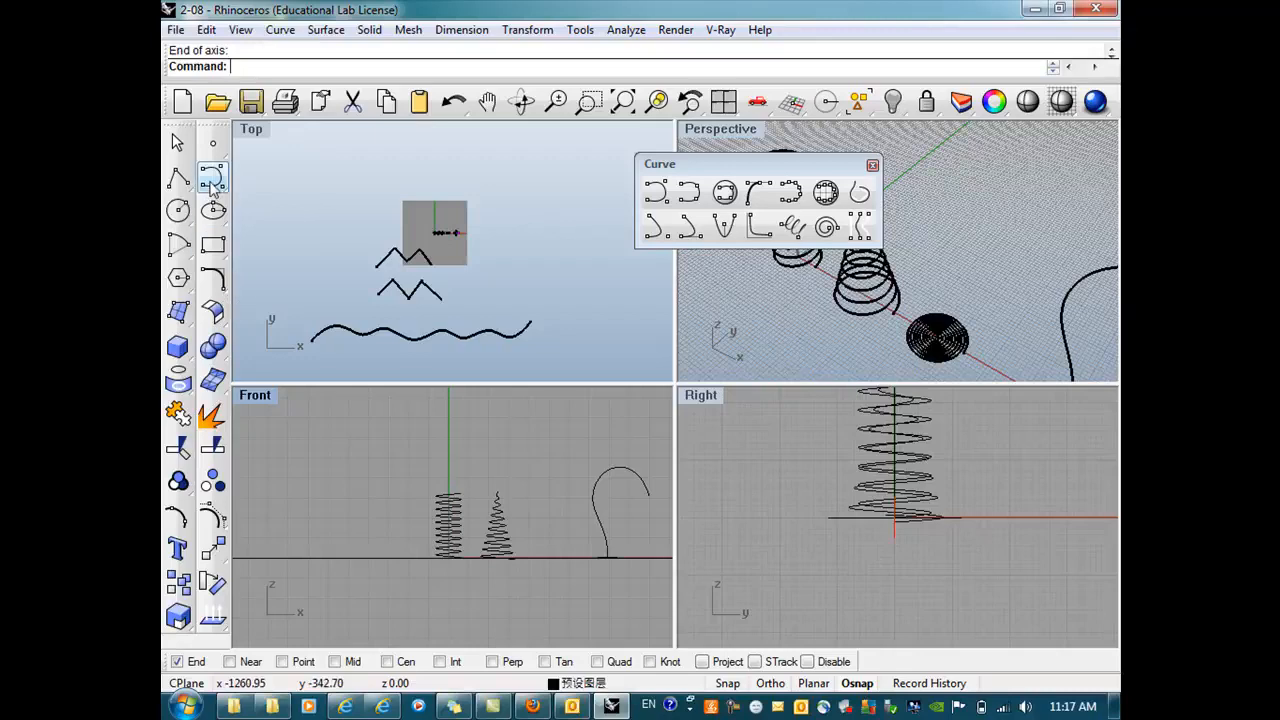
pyautogui.click(791, 227)
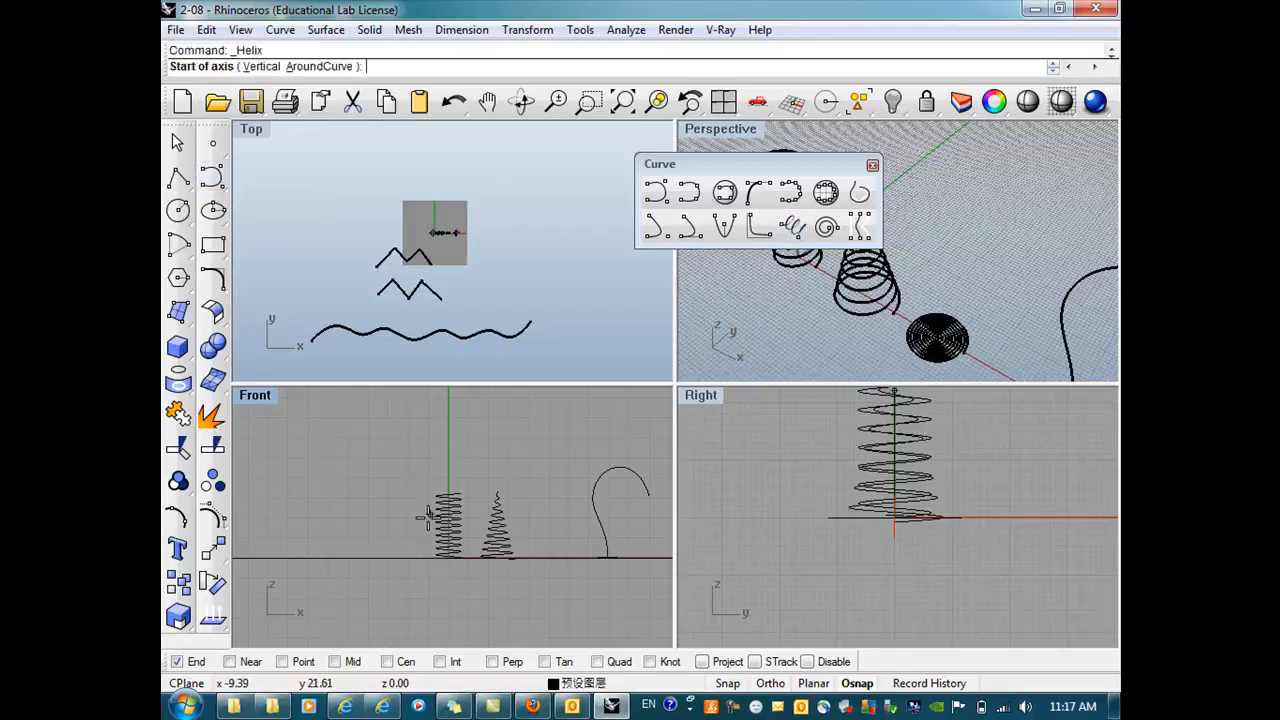
pyautogui.click(426, 556)
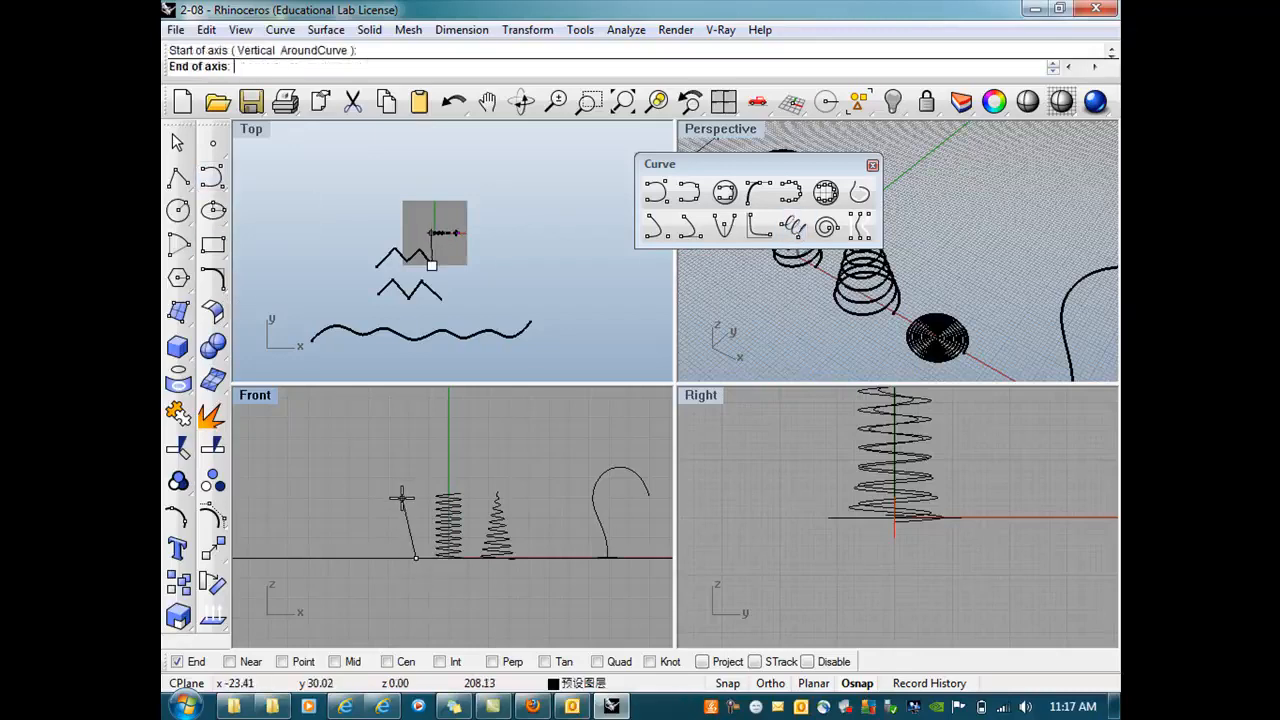
pyautogui.scroll(3, 405, 510)
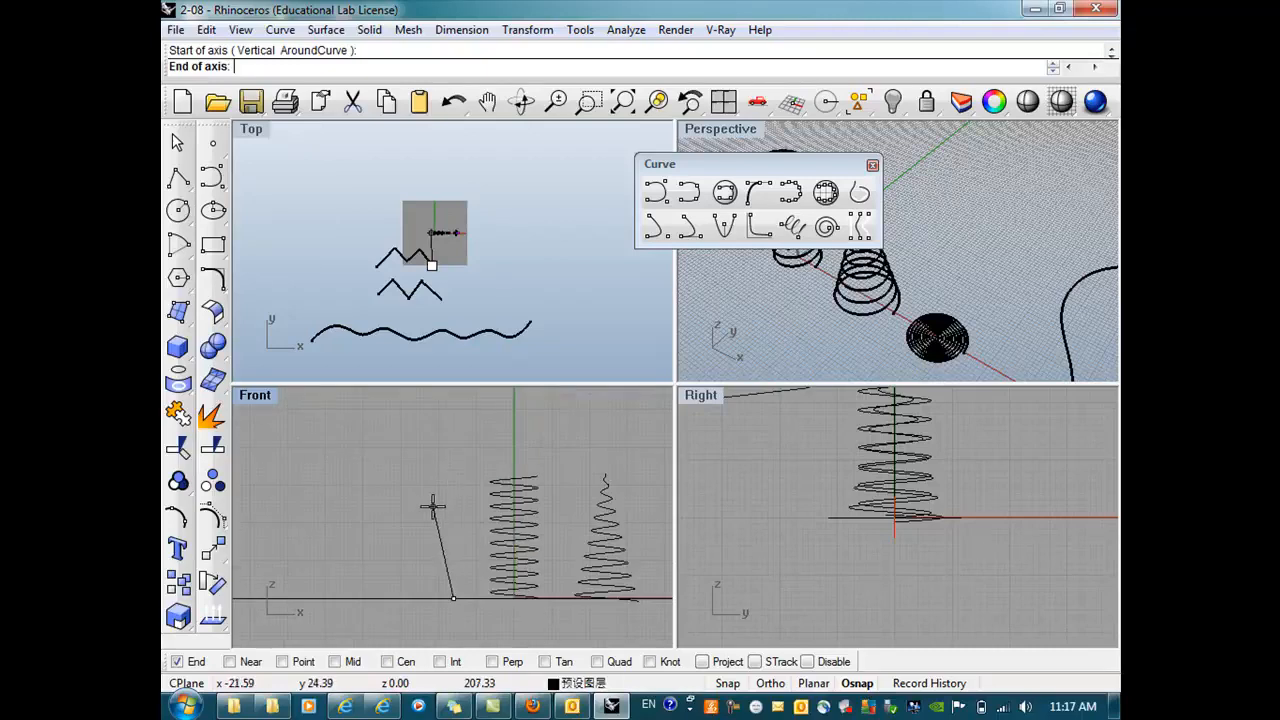
pyautogui.scroll(-3, 437, 508)
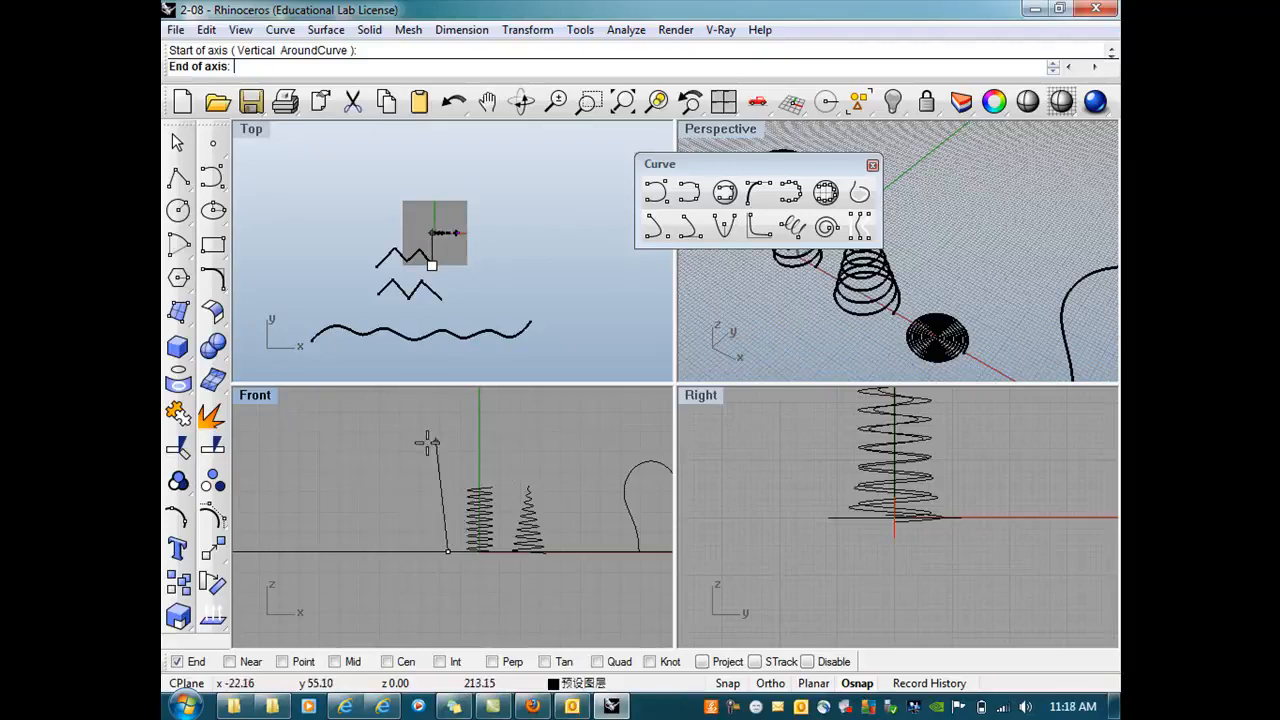
pyautogui.click(368, 457)
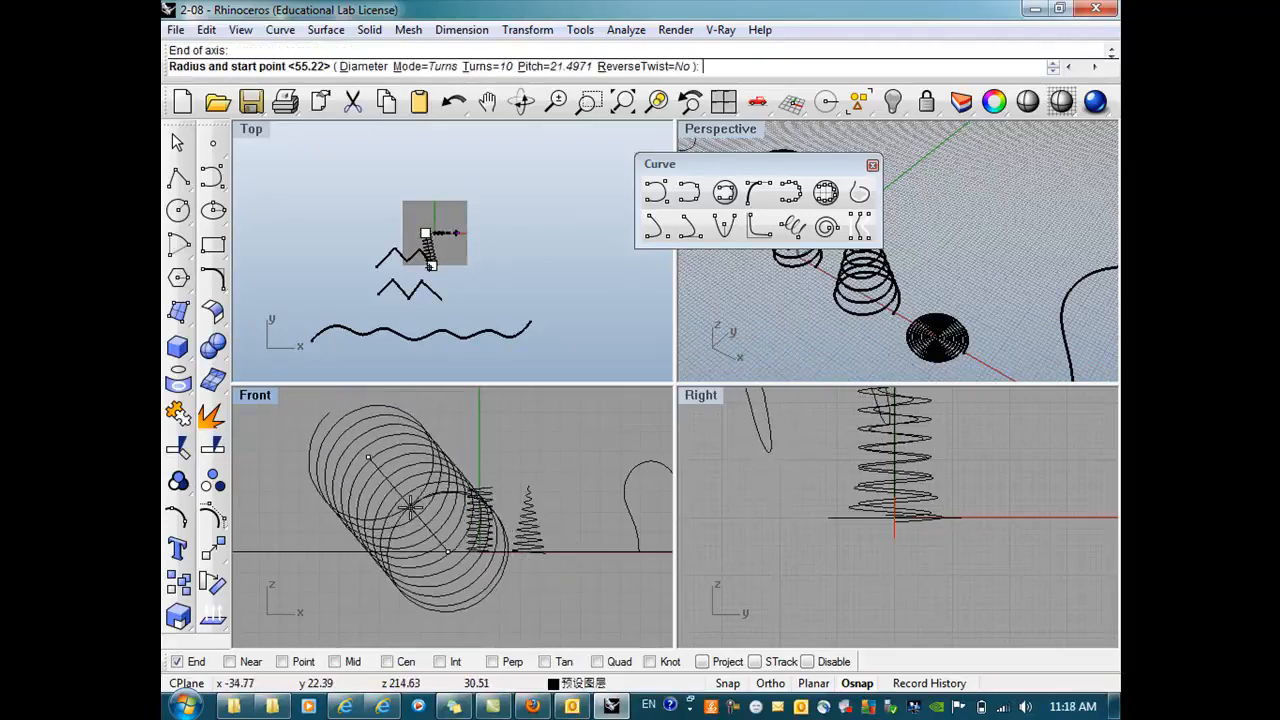
pyautogui.press('Escape')
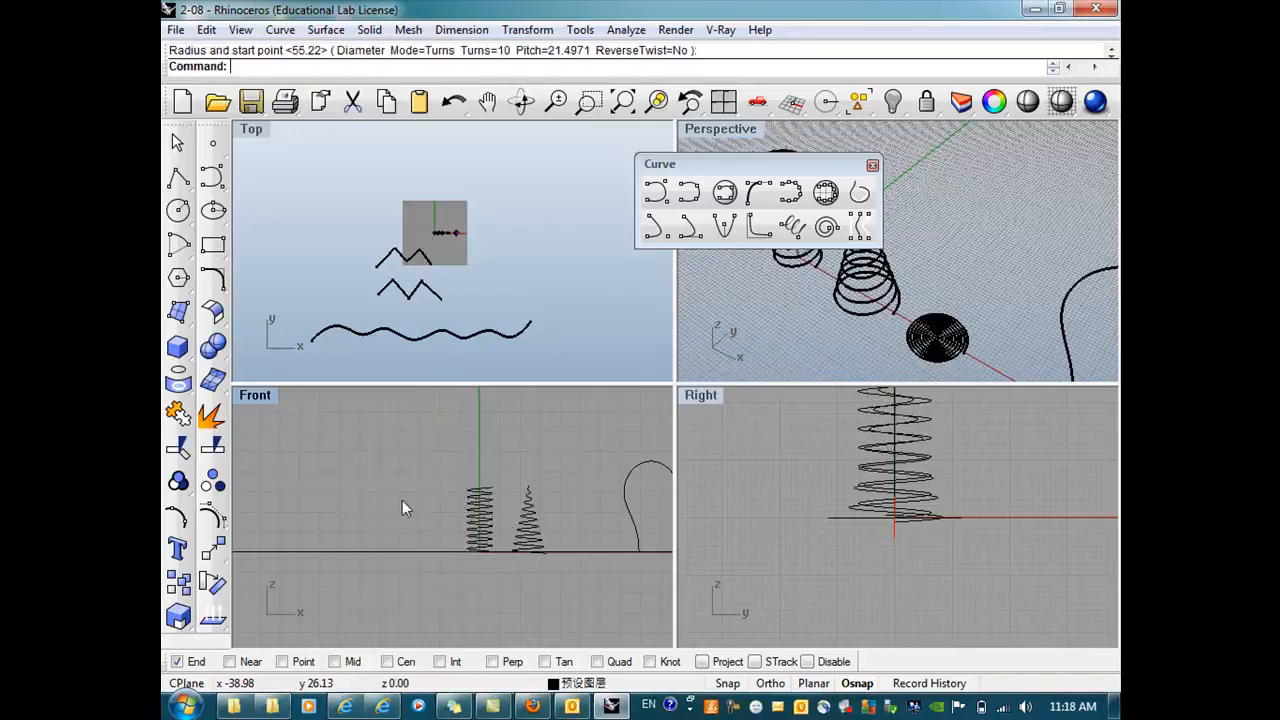
# Step: Draw a 10-turn helix around a vertical axis about 58 units high in the Front view, away from the existing helices, with a radius of about 16
pyautogui.click(793, 226)
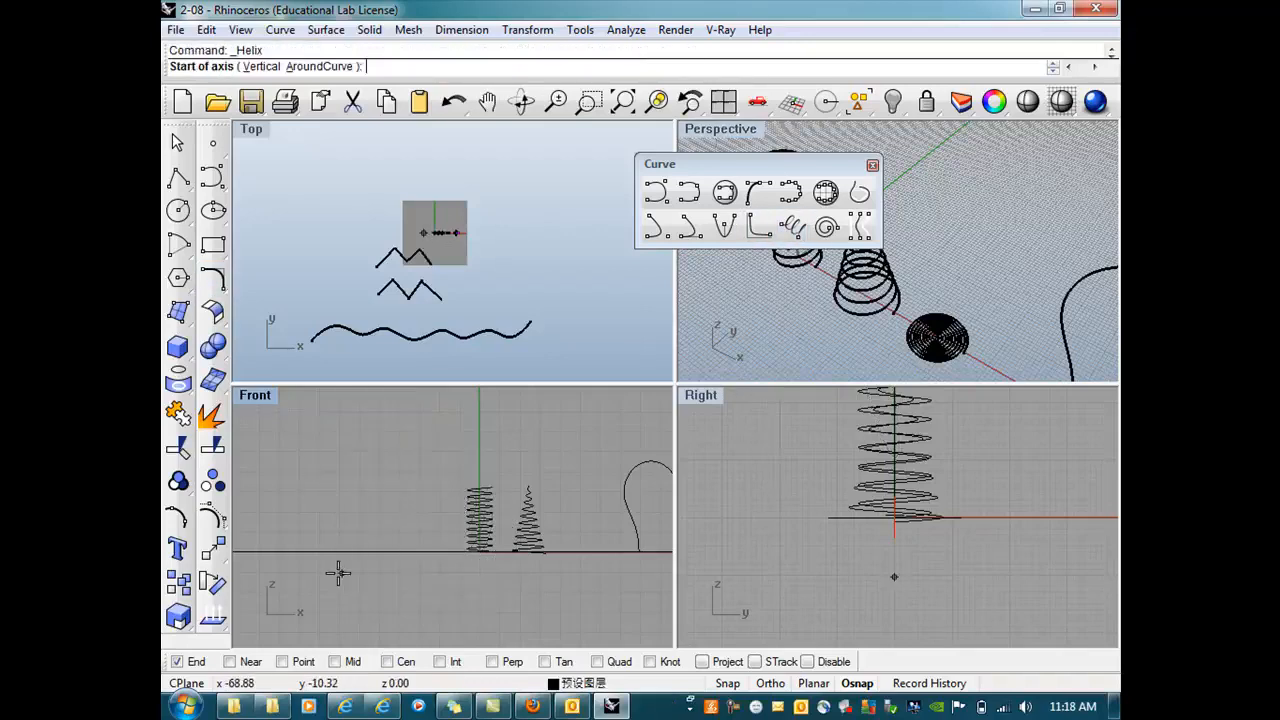
pyautogui.click(313, 551)
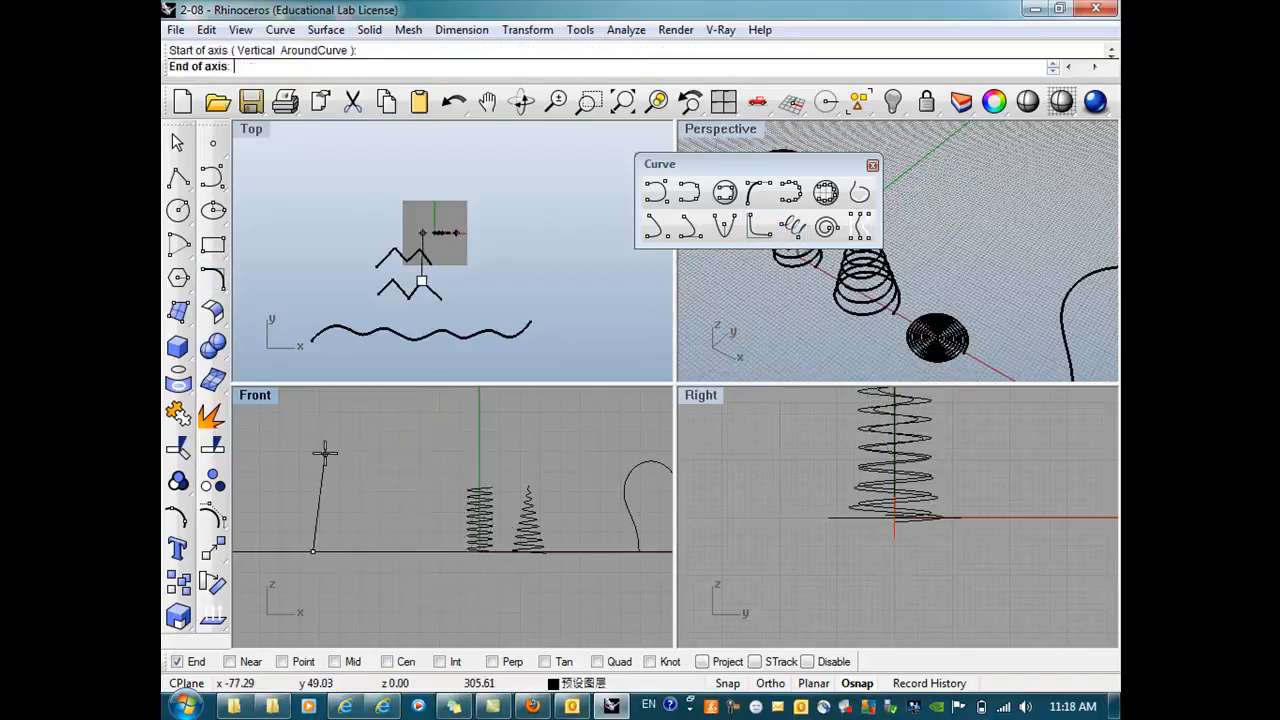
pyautogui.press('shift')
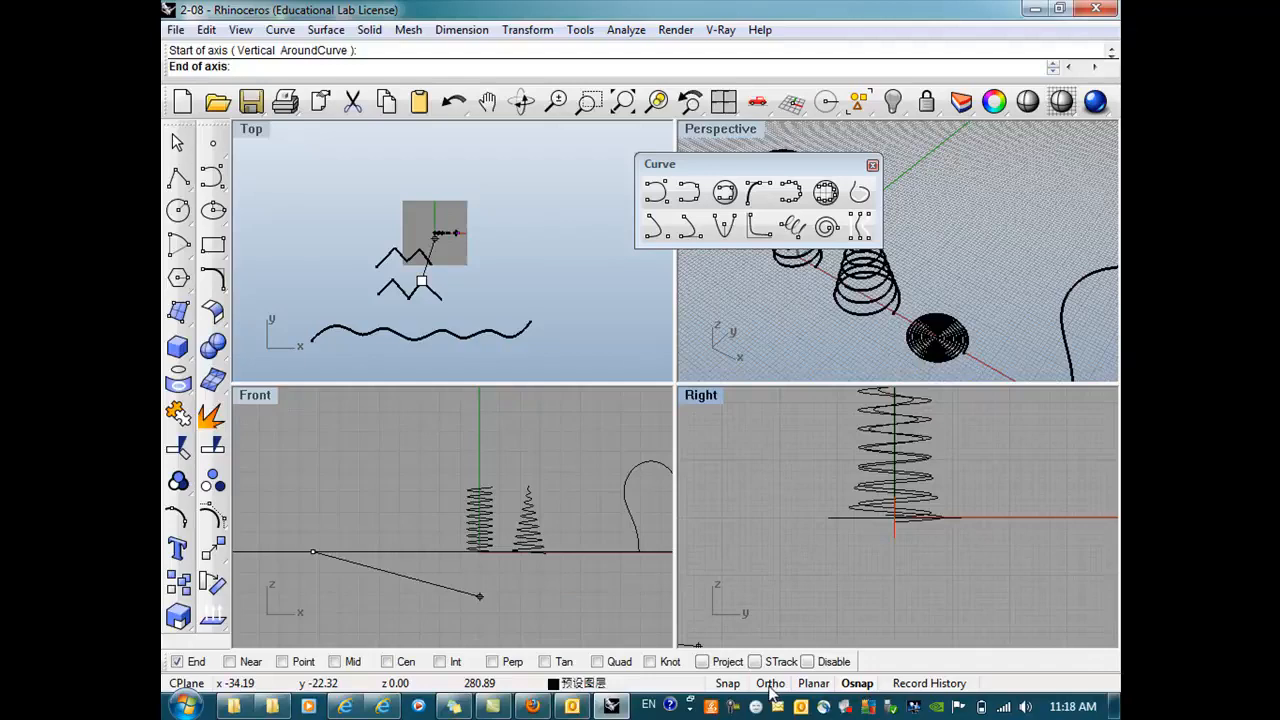
pyautogui.click(314, 435)
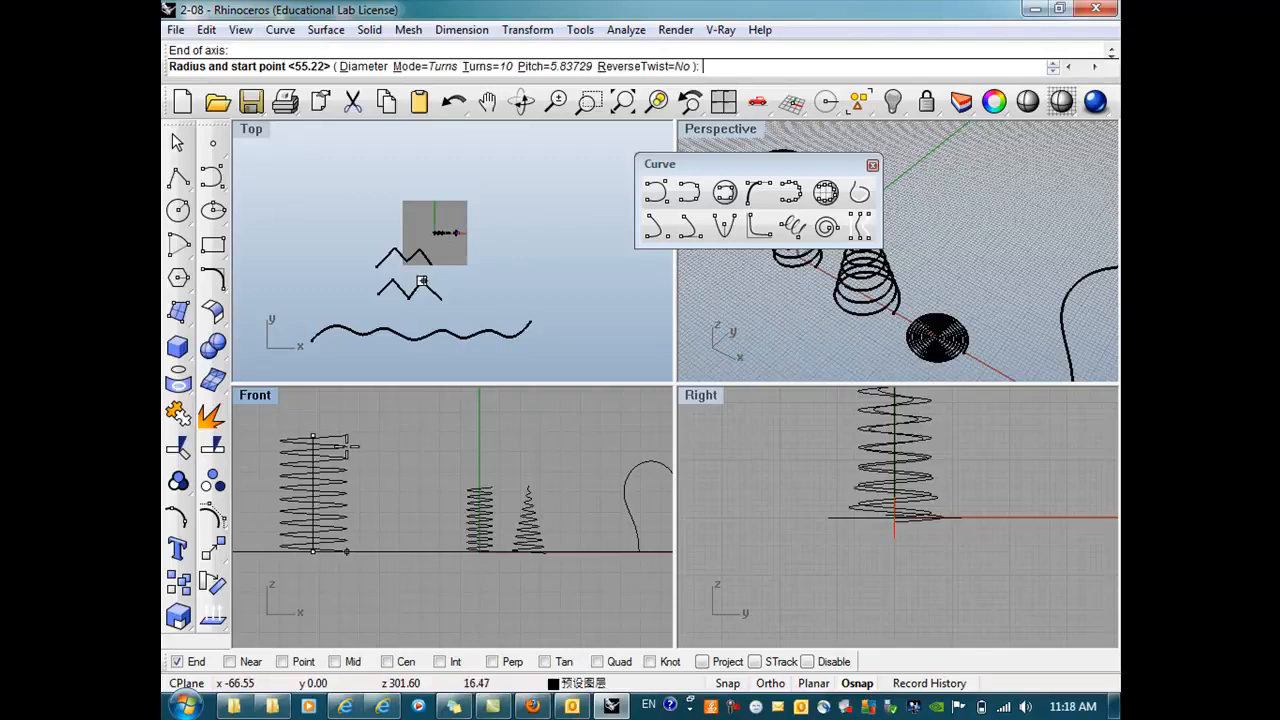
pyautogui.click(346, 446)
# Step: Move the new helix in the Top view from the lower zigzag polyline onto the grid near the origin
pyautogui.click(337, 511)
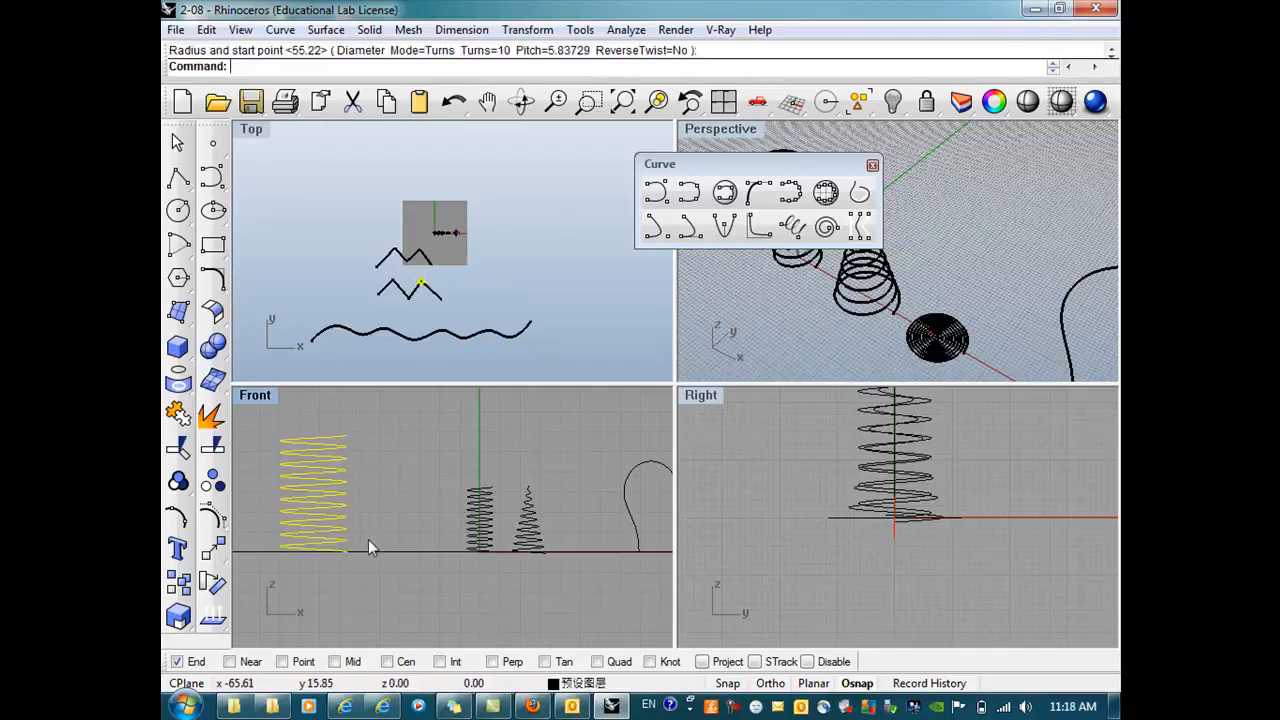
pyautogui.scroll(3, 428, 292)
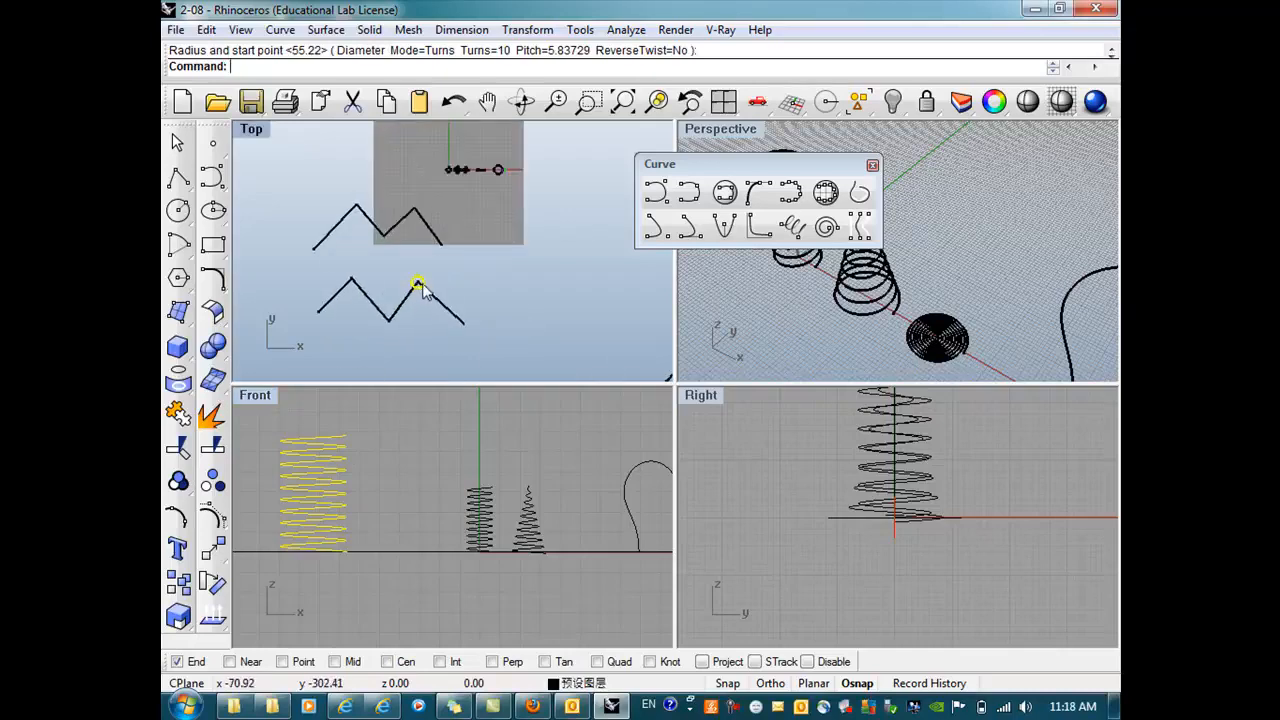
pyautogui.moveTo(418, 285); pyautogui.dragTo(522, 205)
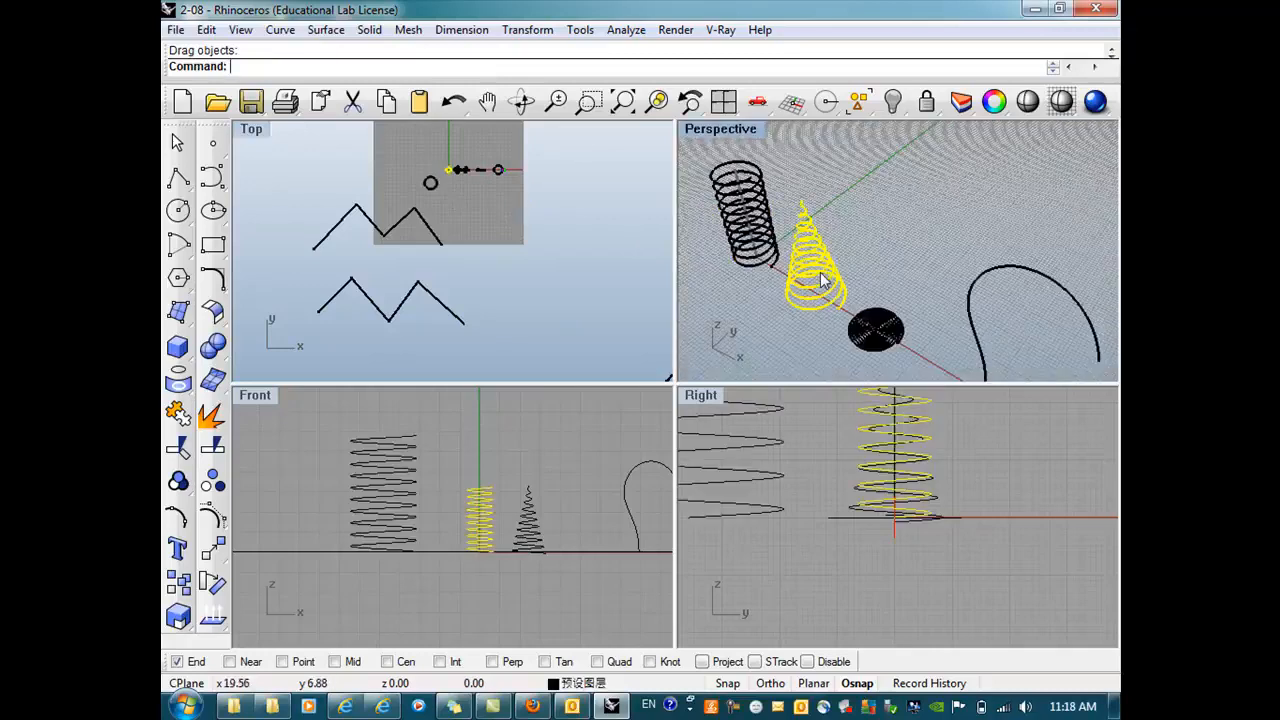
# Step: Draw a 10-turn conical spiral around a vertical axis about 44 units high in the Front view, with radii of about 19 and 0.6
pyautogui.click(822, 281)
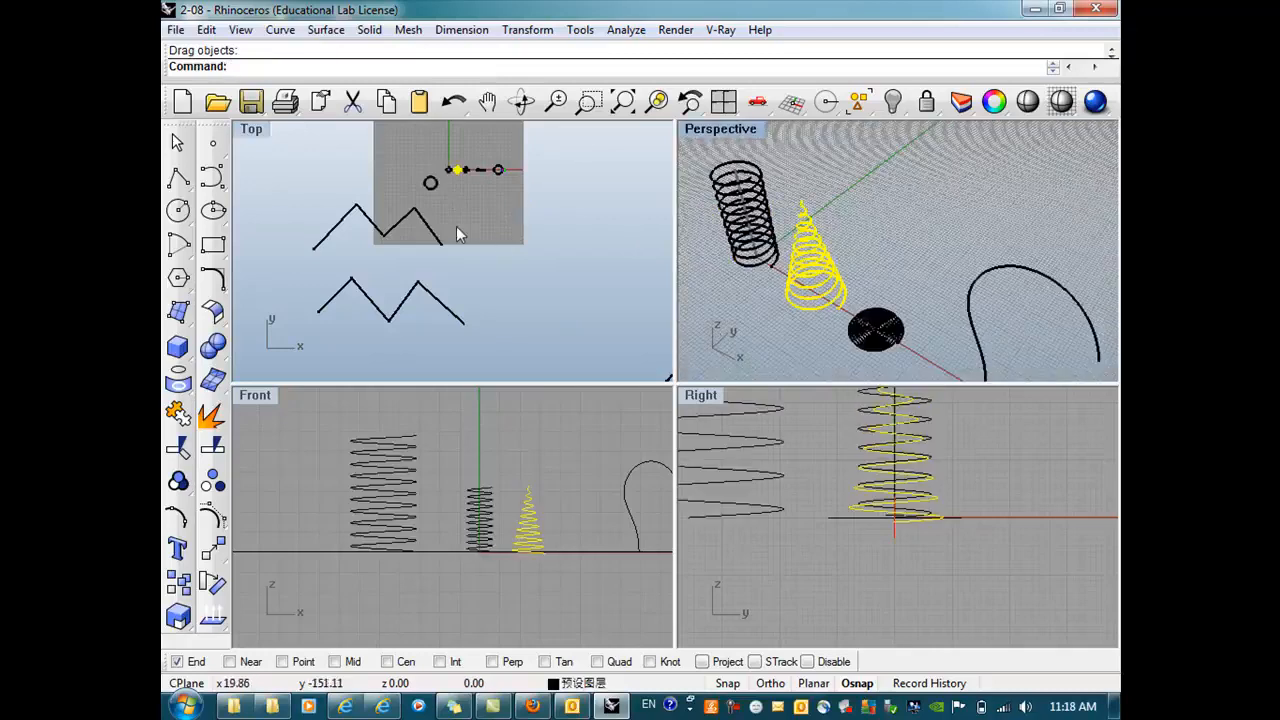
pyautogui.click(214, 181)
pyautogui.click(472, 217)
pyautogui.click(296, 551)
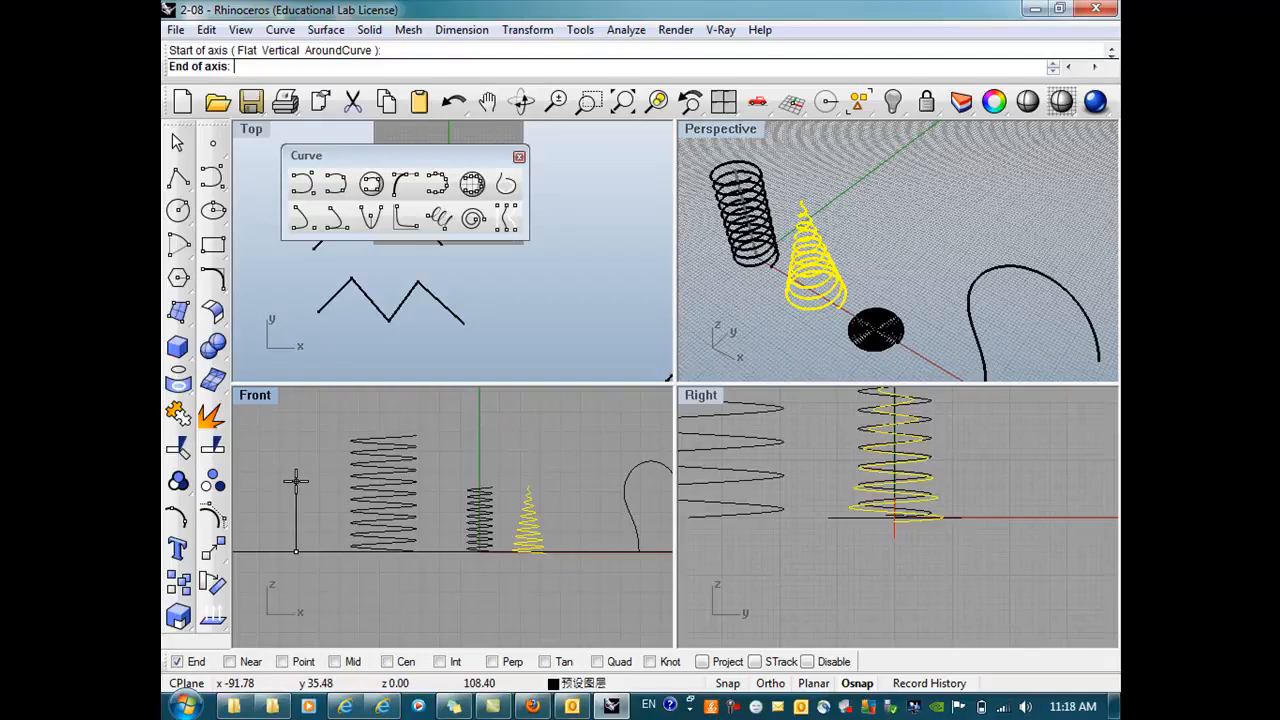
pyautogui.click(296, 465)
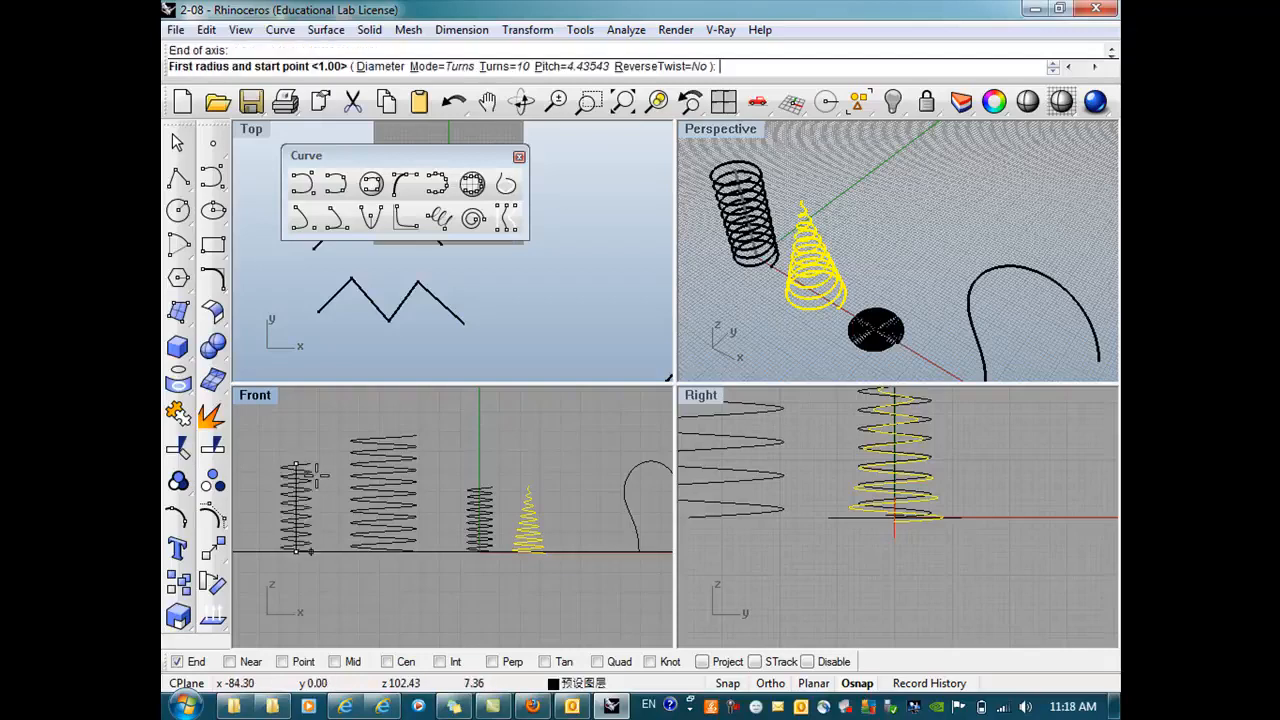
pyautogui.click(328, 478)
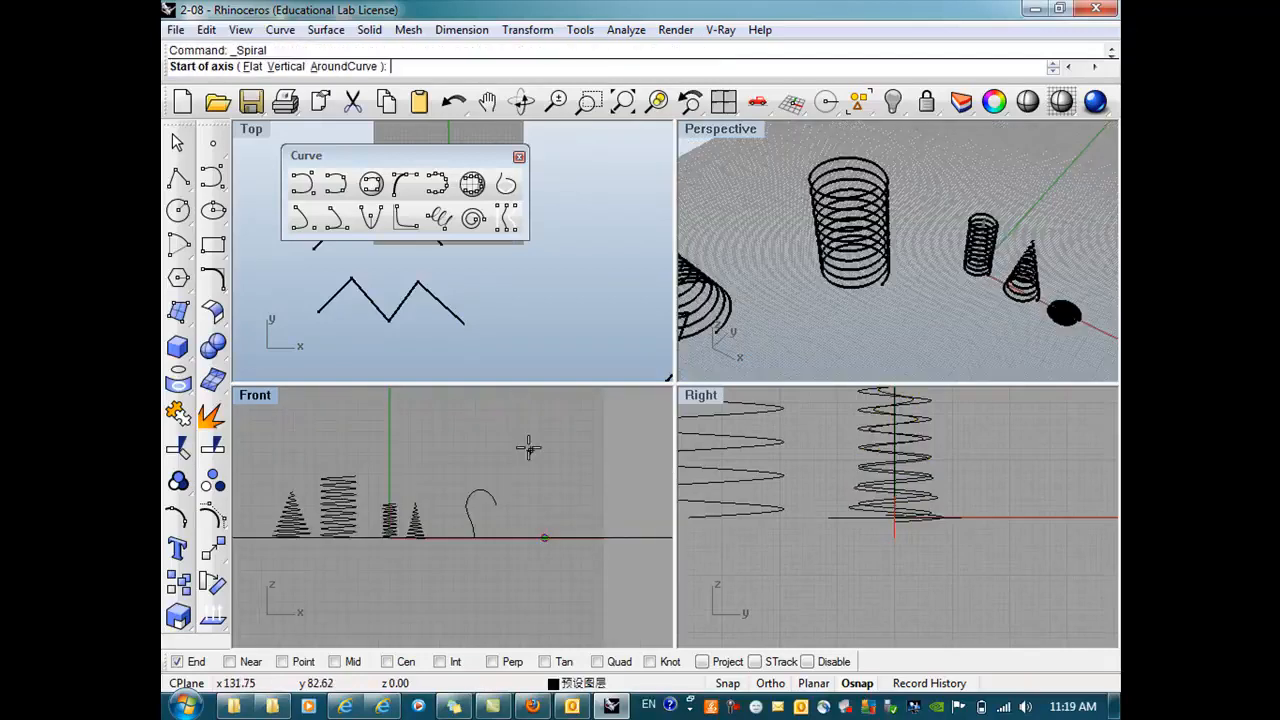
pyautogui.scroll(-8, 506, 466)
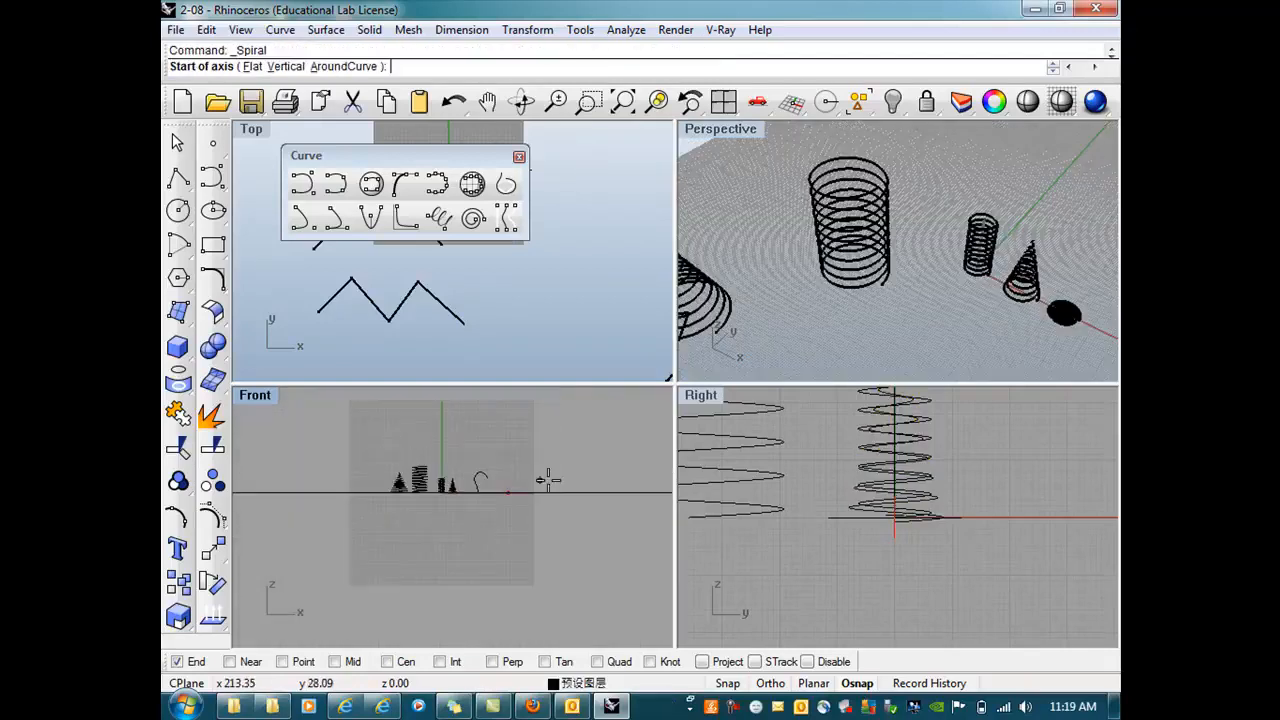
pyautogui.scroll(8, 560, 476)
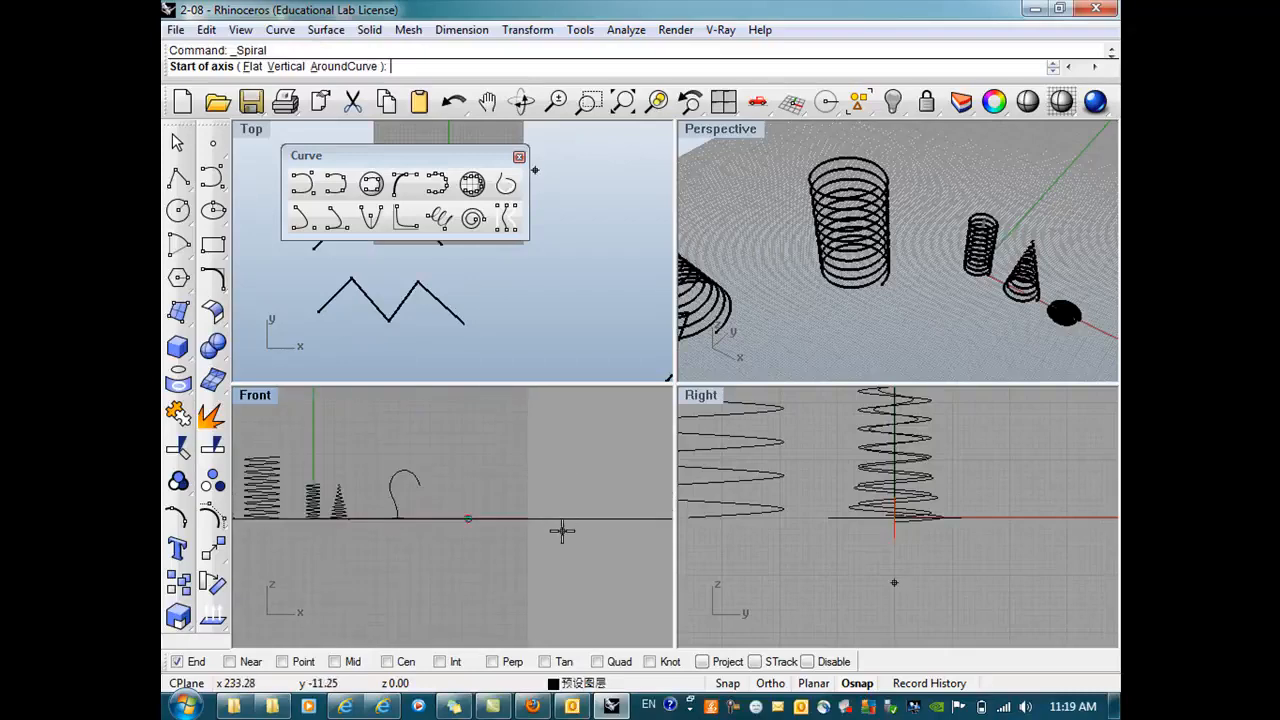
pyautogui.click(563, 498)
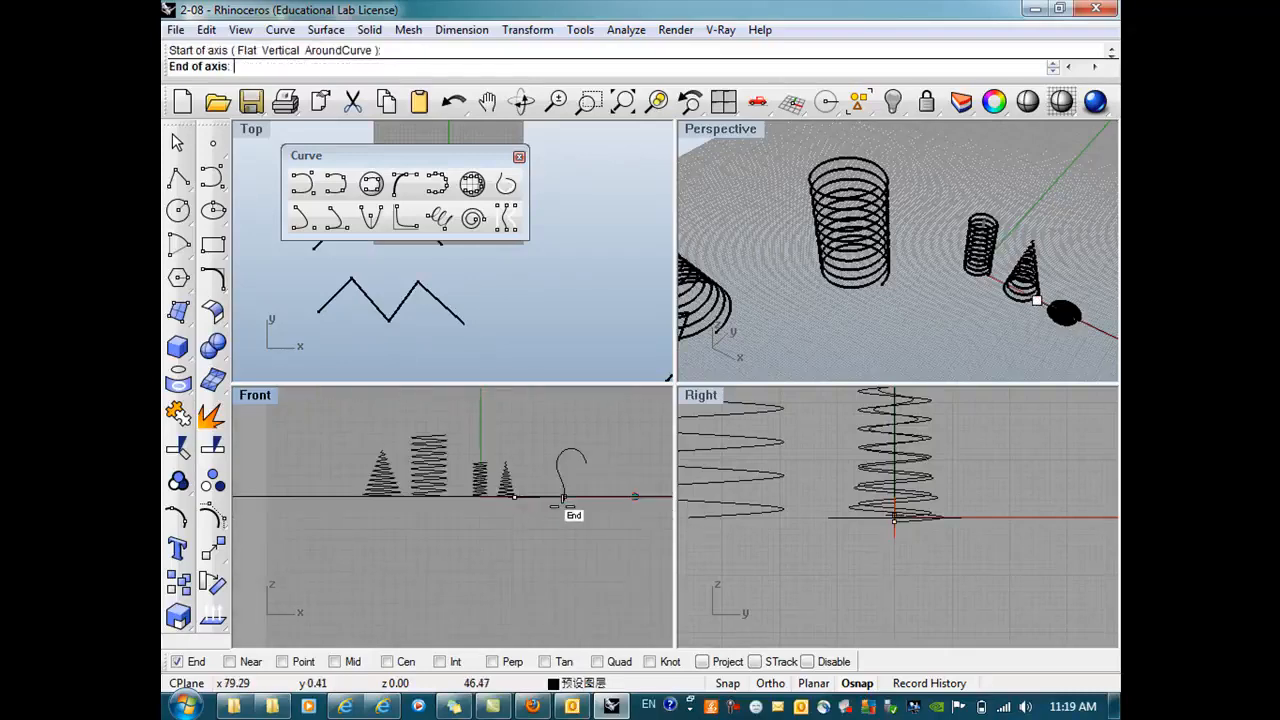
pyautogui.press('Escape')
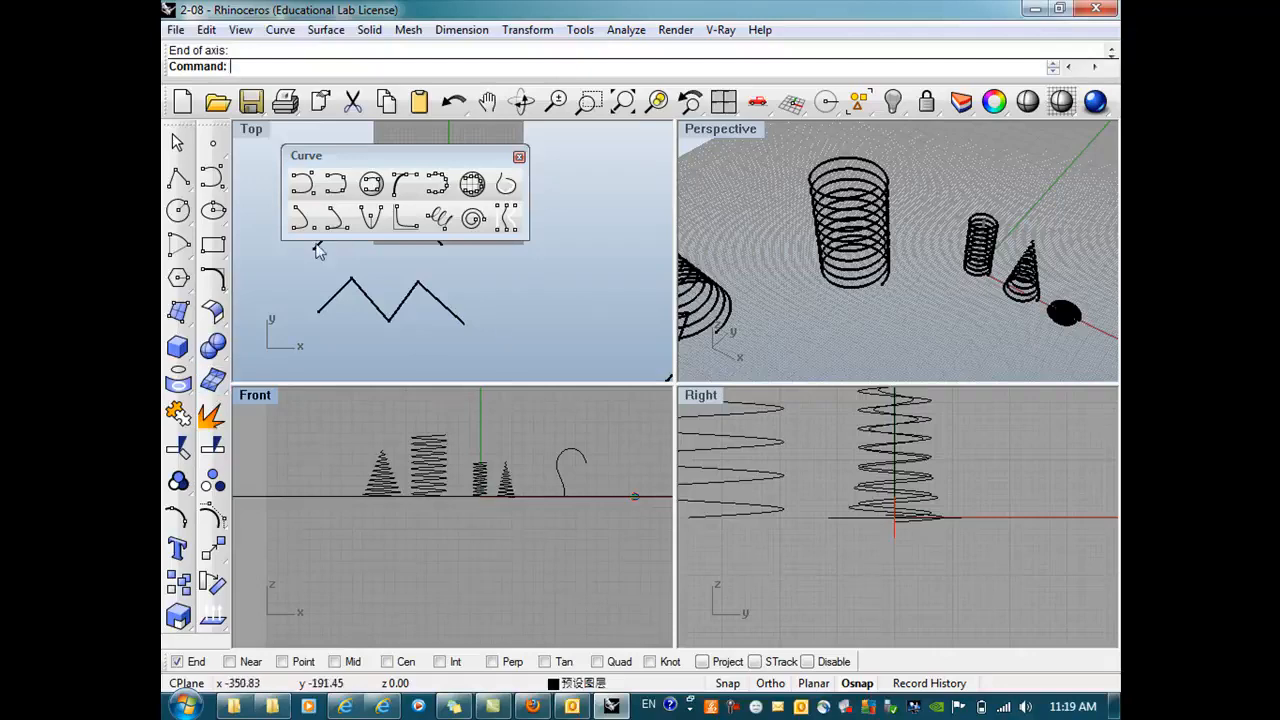
# Step: Draw a 10-turn spiral widening upward around a vertical axis about 77 units high below the ground line in the Front view, with a first radius of about 29
pyautogui.click(473, 218)
pyautogui.scroll(-3, 466, 512)
pyautogui.scroll(3, 454, 549)
pyautogui.click(445, 545)
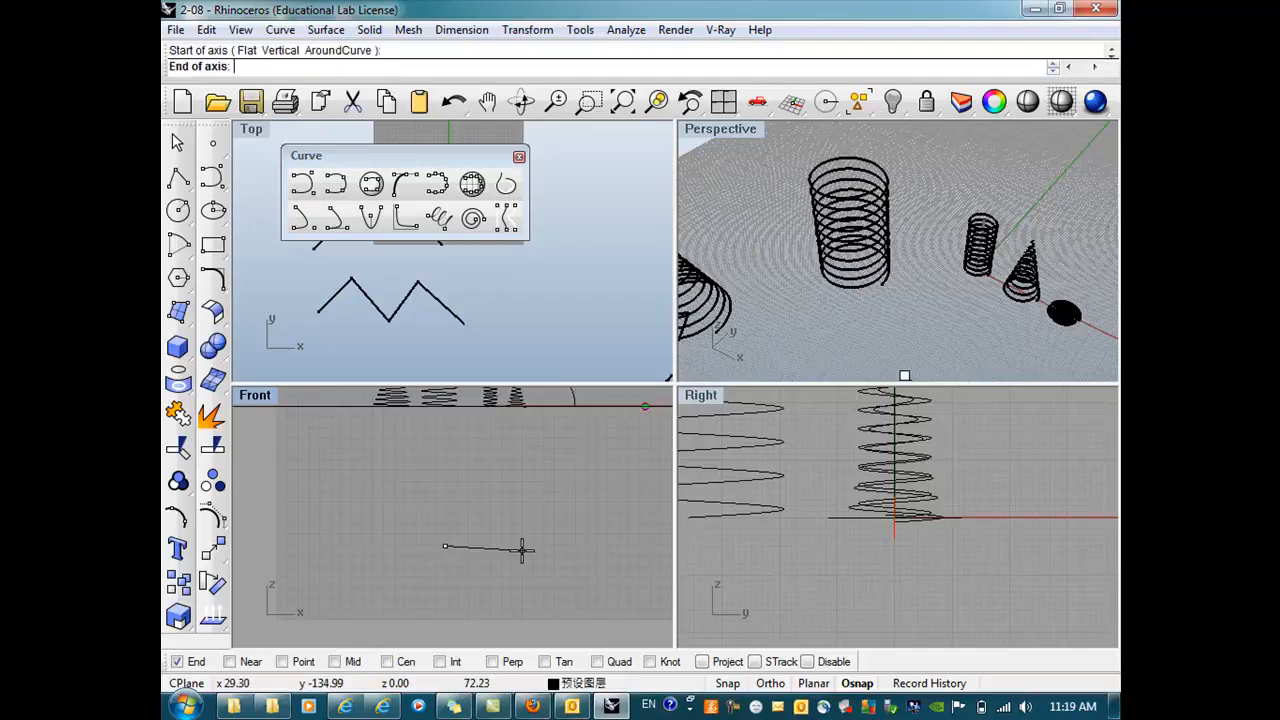
pyautogui.click(447, 463)
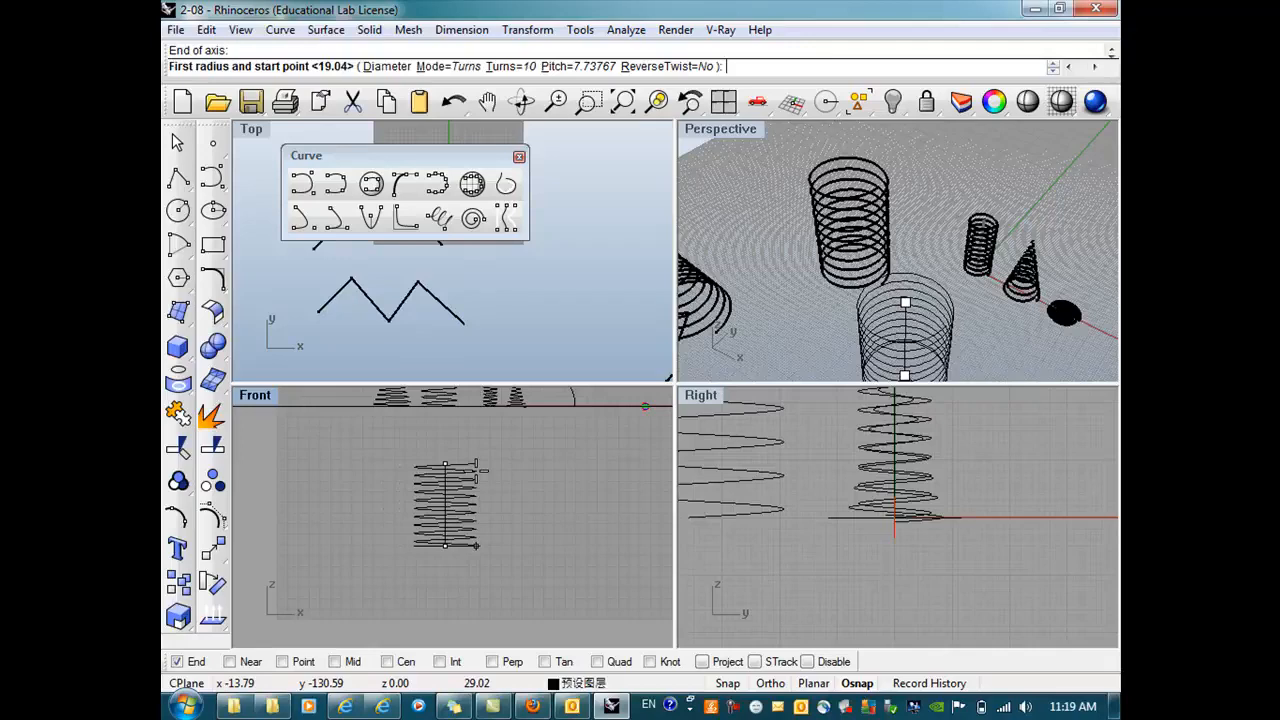
pyautogui.click(476, 465)
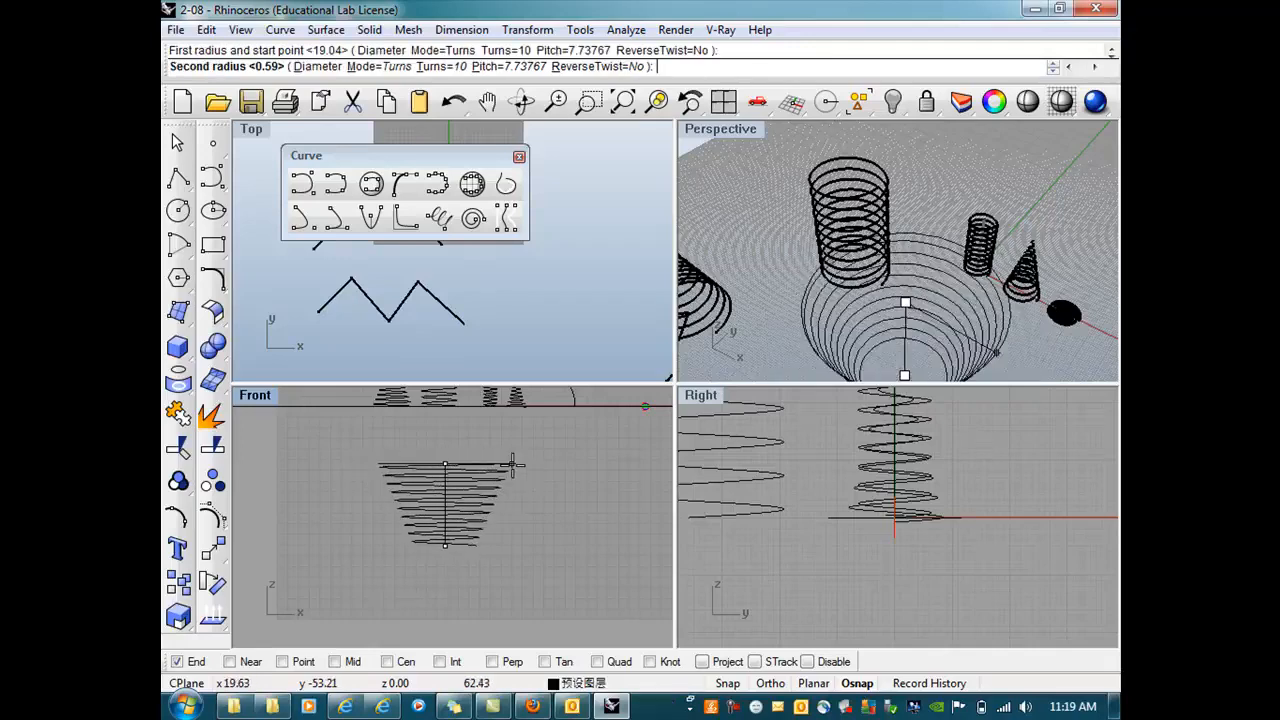
pyautogui.click(526, 465)
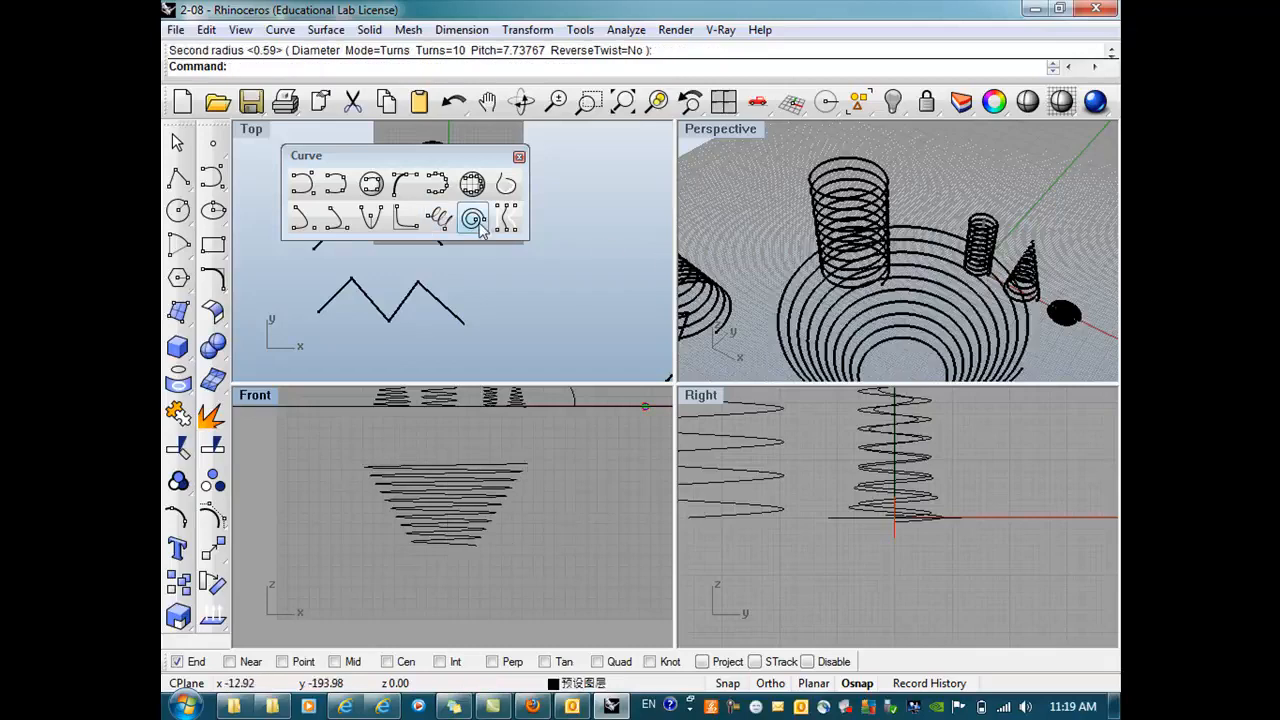
# Step: Move the widening spiral in the Perspective view away from the helices to the open ground behind the hook-shaped curve
pyautogui.moveTo(712, 170)
pyautogui.mouseDown(button='right')
pyautogui.moveTo(801, 259)
pyautogui.moveTo(712, 146)
pyautogui.mouseUp(button='right')
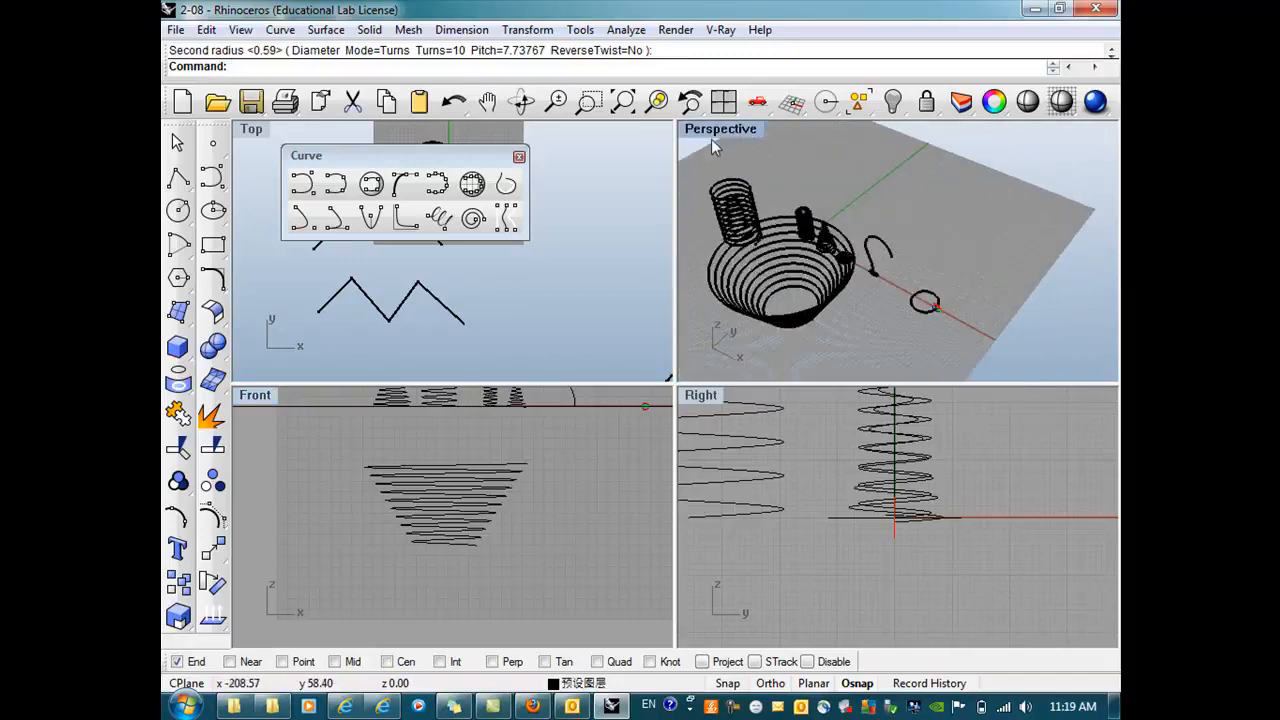
pyautogui.moveTo(844, 278); pyautogui.dragTo(1012, 194)
pyautogui.scroll(12, 858, 252)
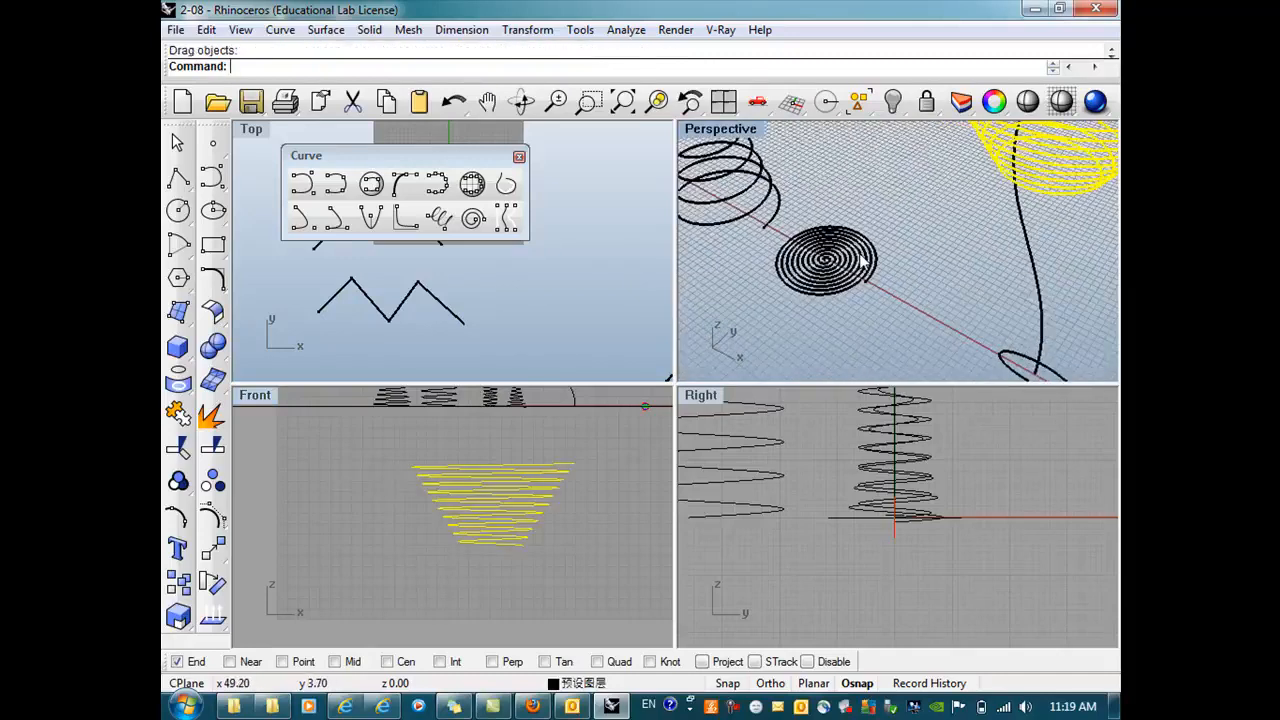
pyautogui.click(828, 272)
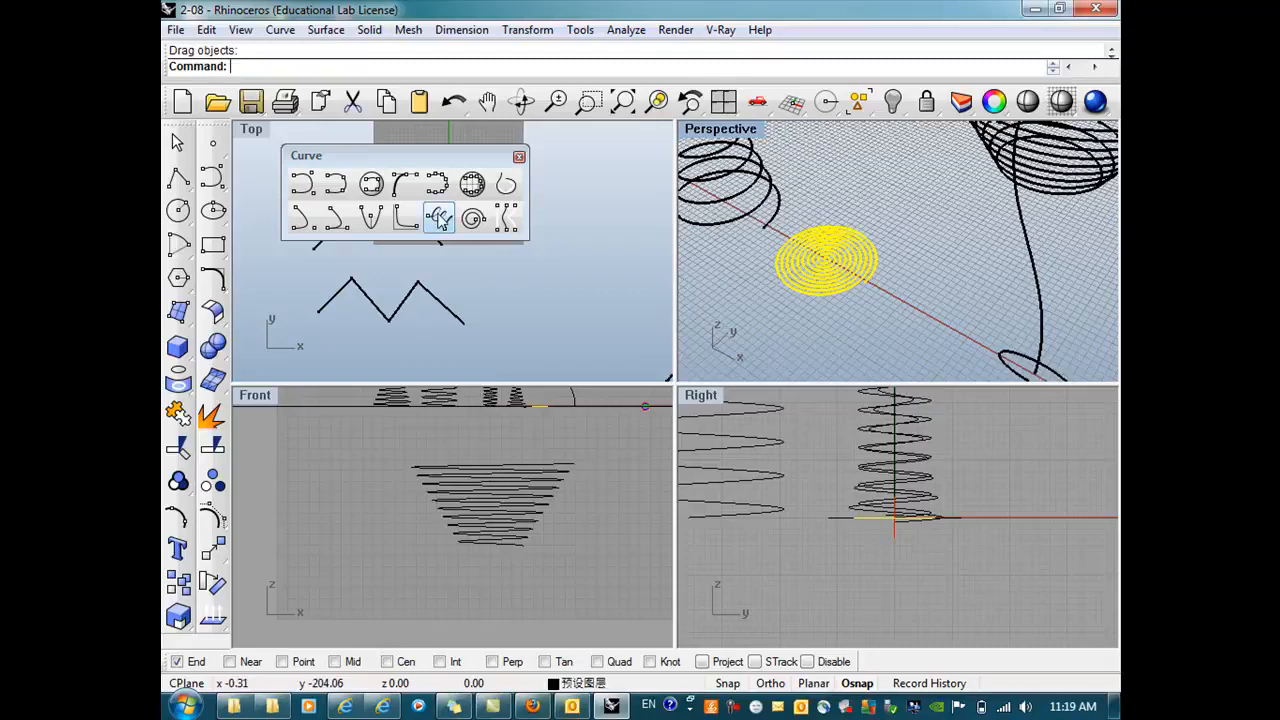
pyautogui.click(438, 220)
pyautogui.click(557, 293)
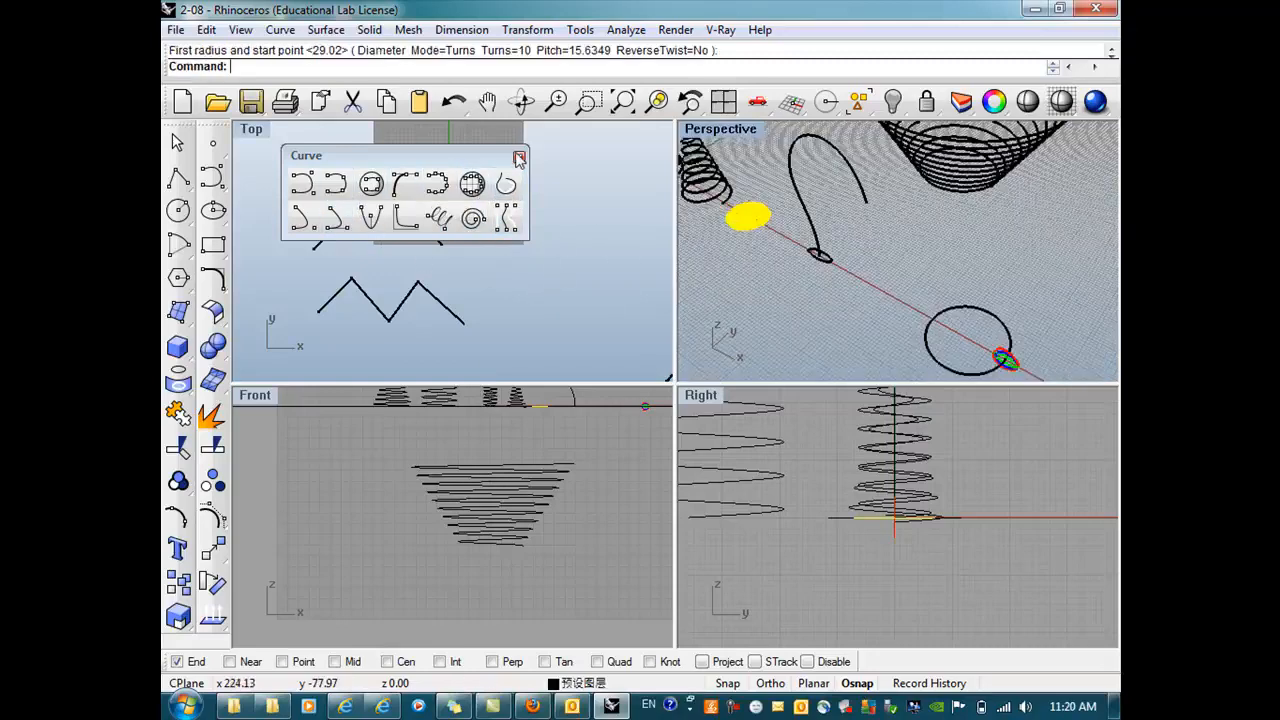
# Step: Close the floating Curve palette and detach the Circle tools as a floating palette over the Top view
pyautogui.click(519, 157)
pyautogui.press('Delete')
pyautogui.click(178, 210)
pyautogui.moveTo(235, 215); pyautogui.dragTo(540, 179)
# Step: Close the Circle palette and draw two center-radius circles beside the zigzag polylines in the Top view, with radii of 50 and 100
pyautogui.click(521, 197)
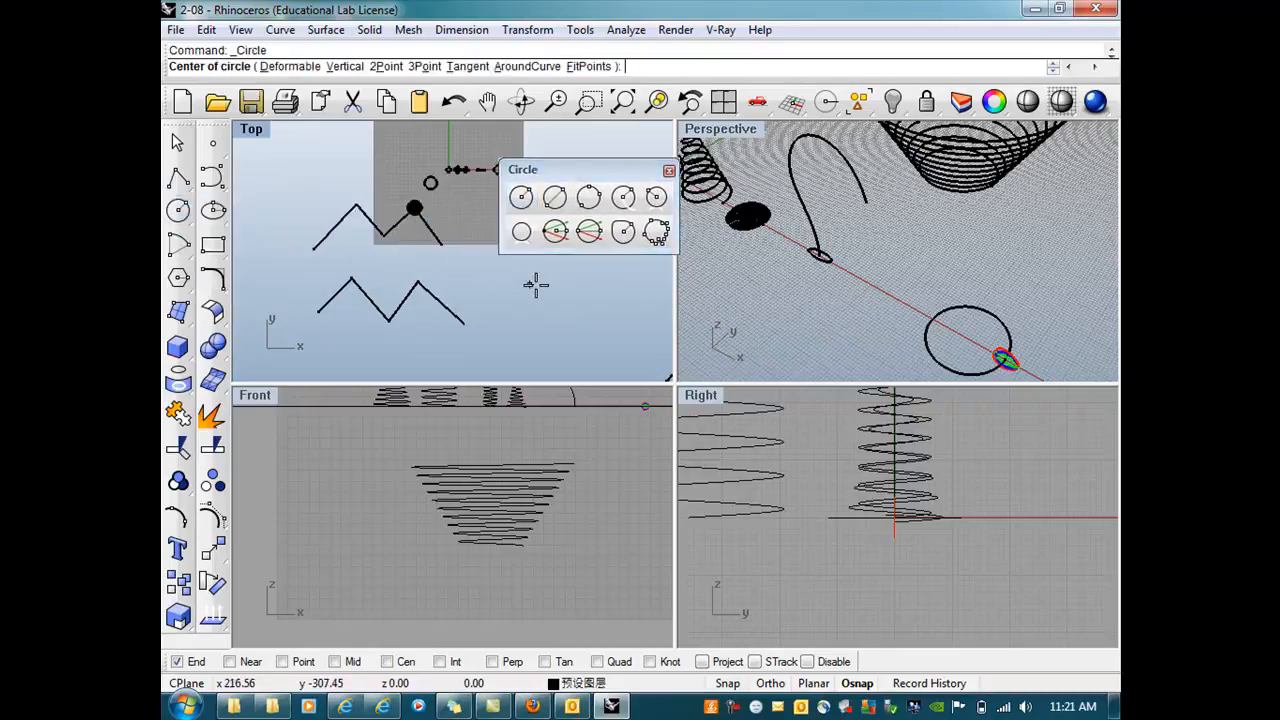
pyautogui.click(669, 170)
pyautogui.click(178, 210)
pyautogui.click(217, 234)
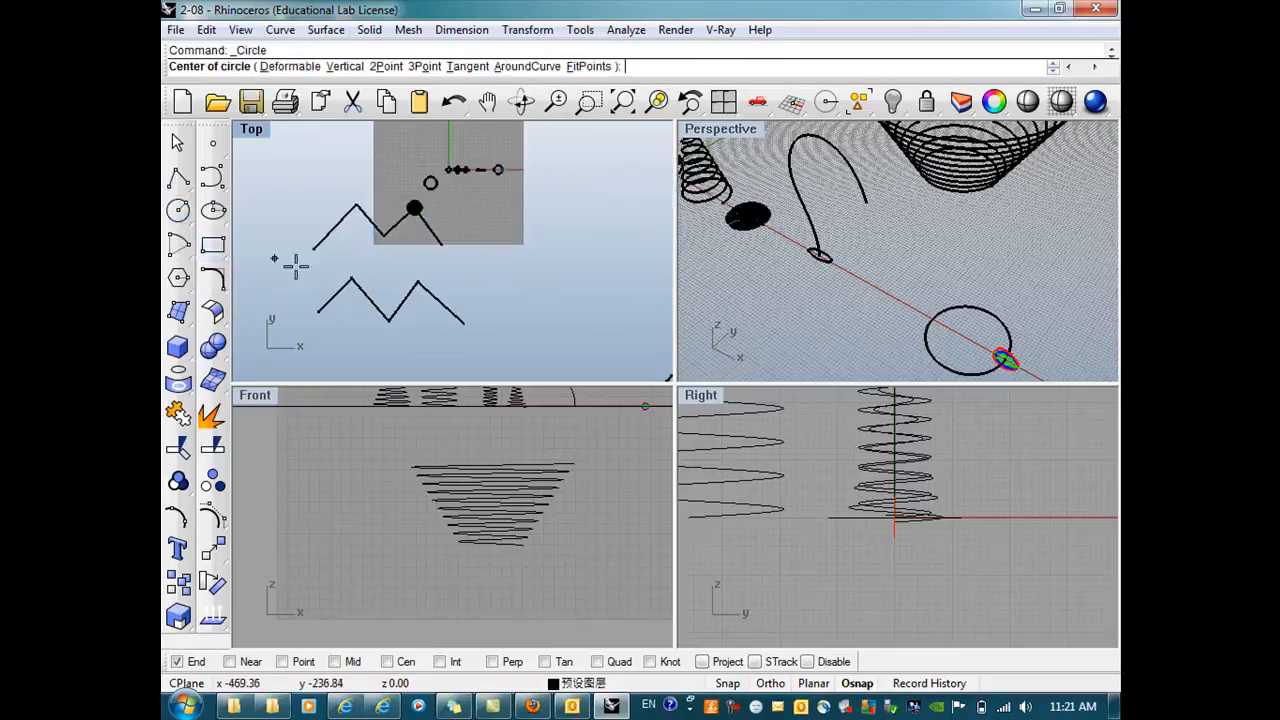
pyautogui.click(519, 288)
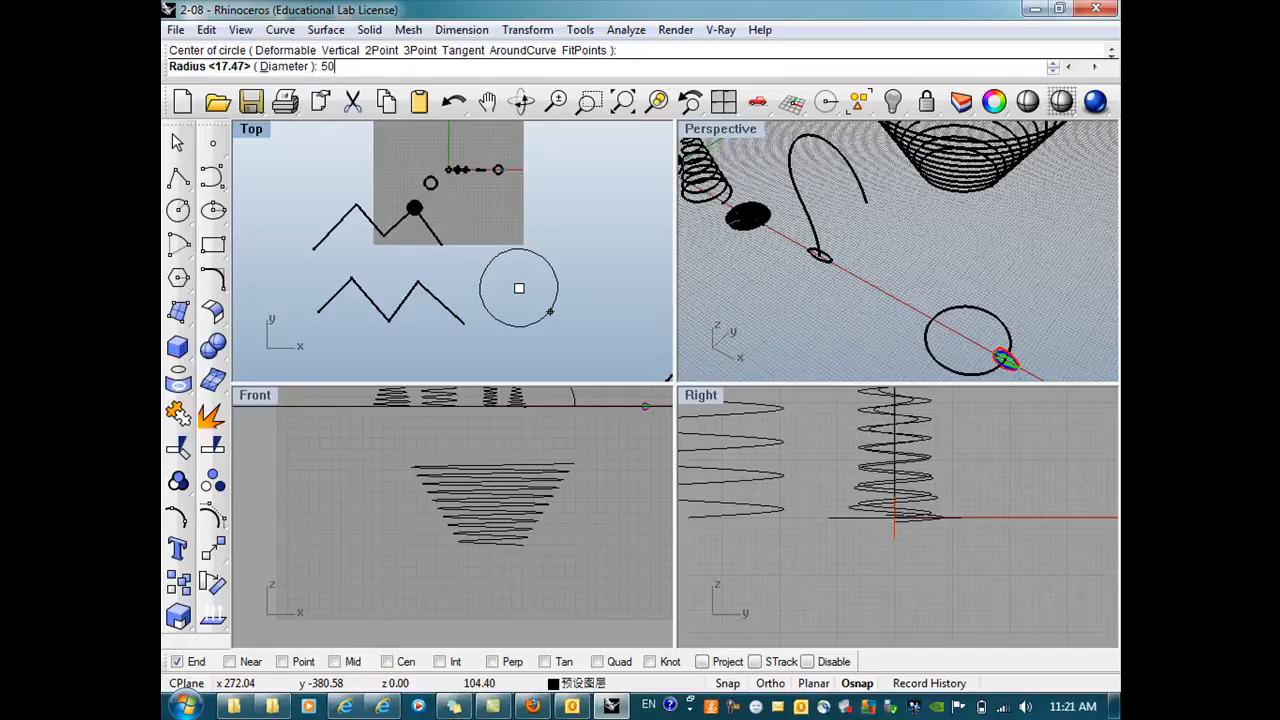
pyautogui.press('Return')
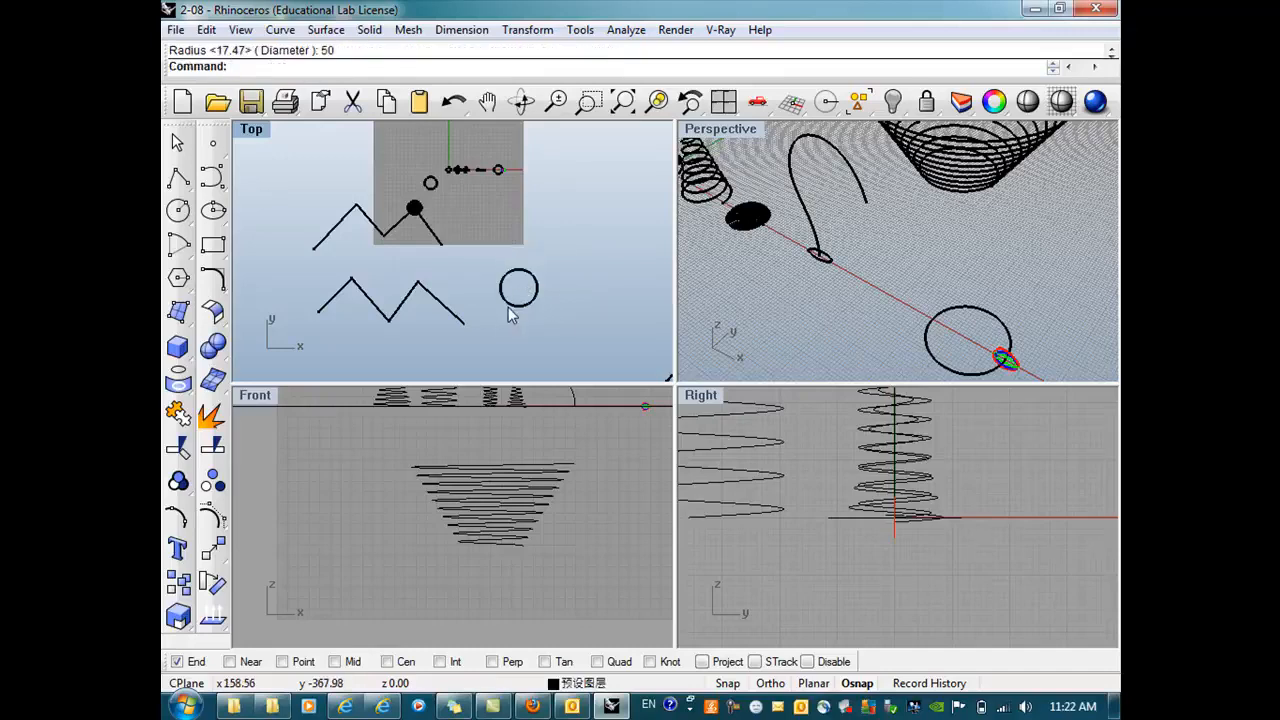
pyautogui.scroll(-4, 468, 286)
pyautogui.scroll(5, 504, 284)
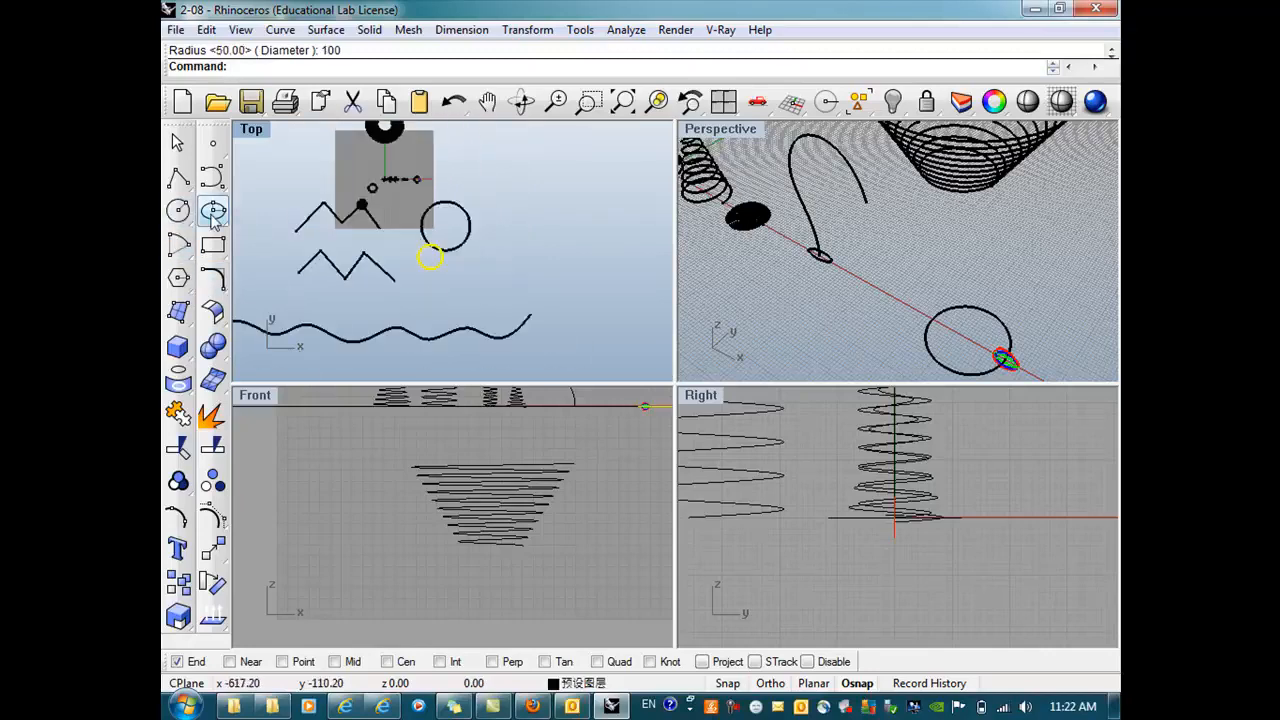
# Step: Detach the Ellipse tools as a floating palette and draw a horizontal ellipse from its center, overlapping the large circle in the Top view
pyautogui.click(211, 214)
pyautogui.moveTo(285, 215); pyautogui.dragTo(703, 183)
pyautogui.click(669, 201)
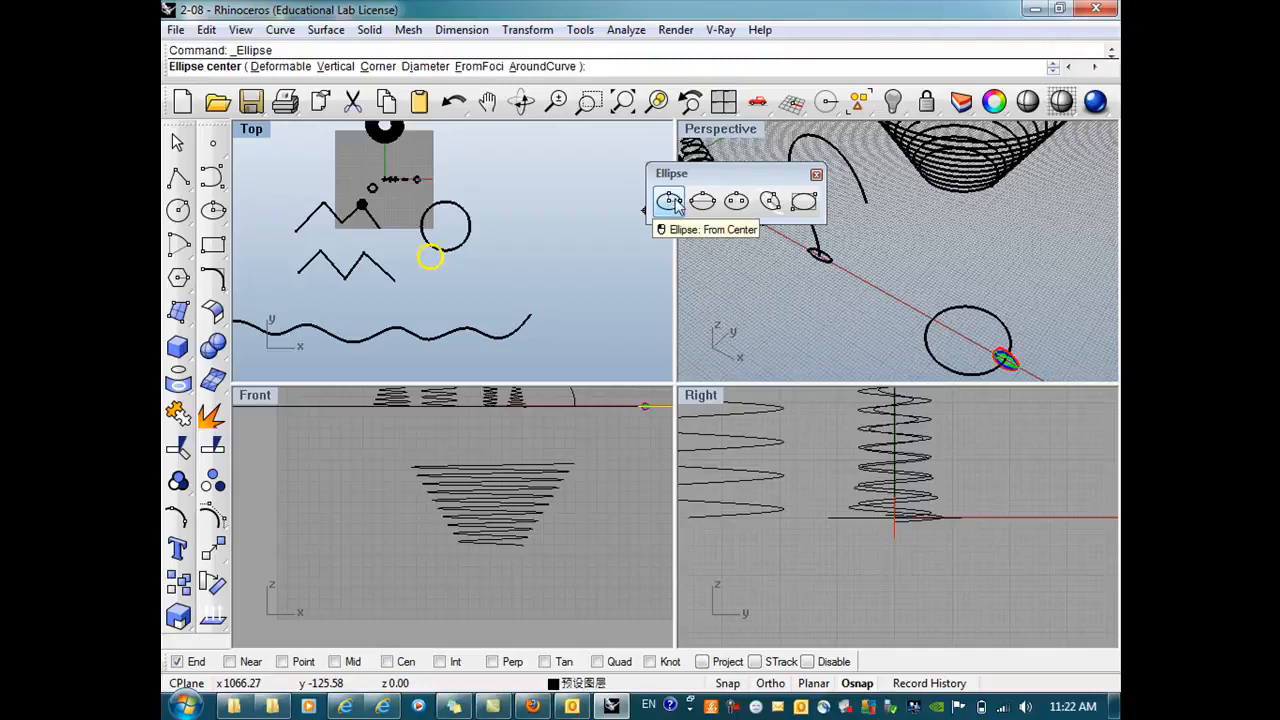
pyautogui.click(530, 242)
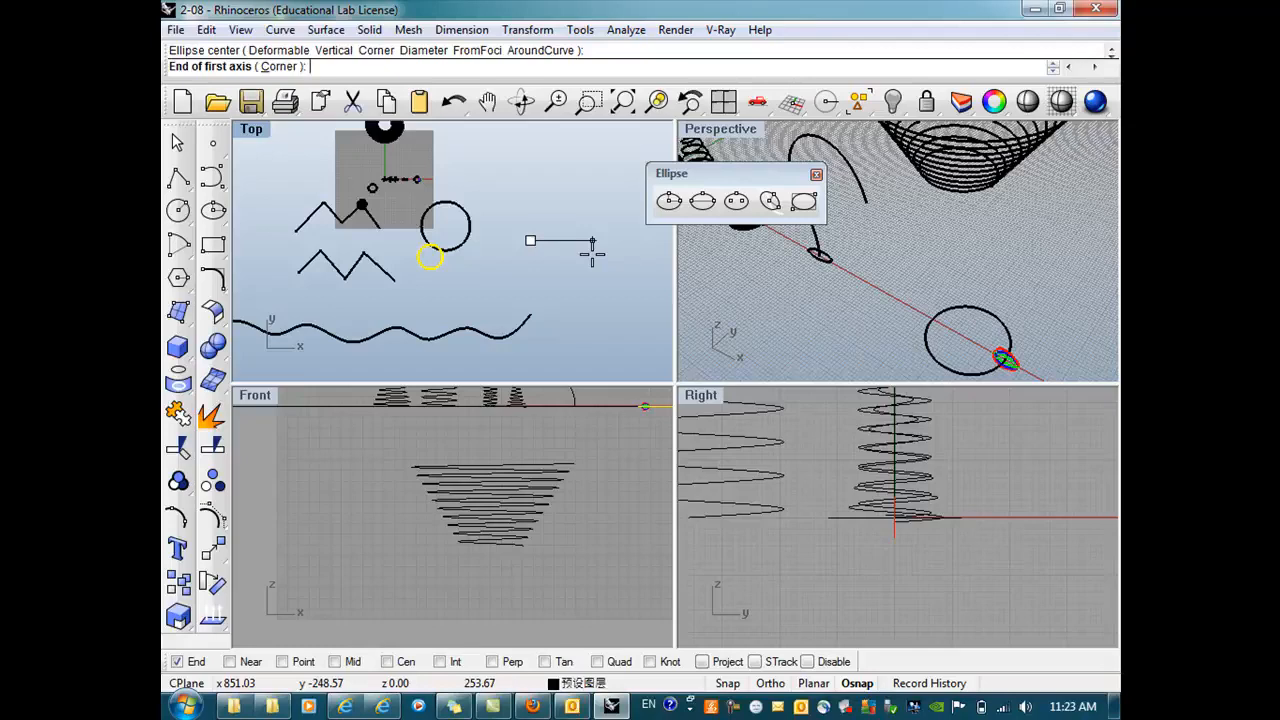
pyautogui.click(601, 240)
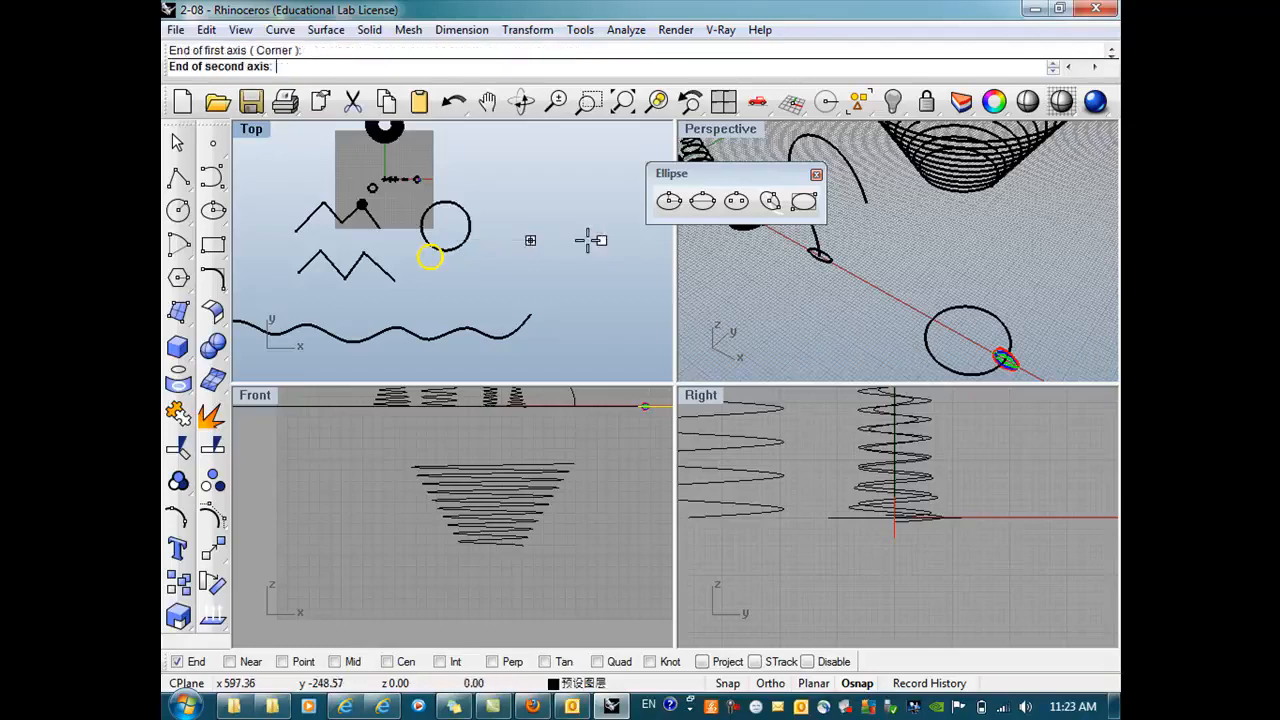
pyautogui.click(543, 202)
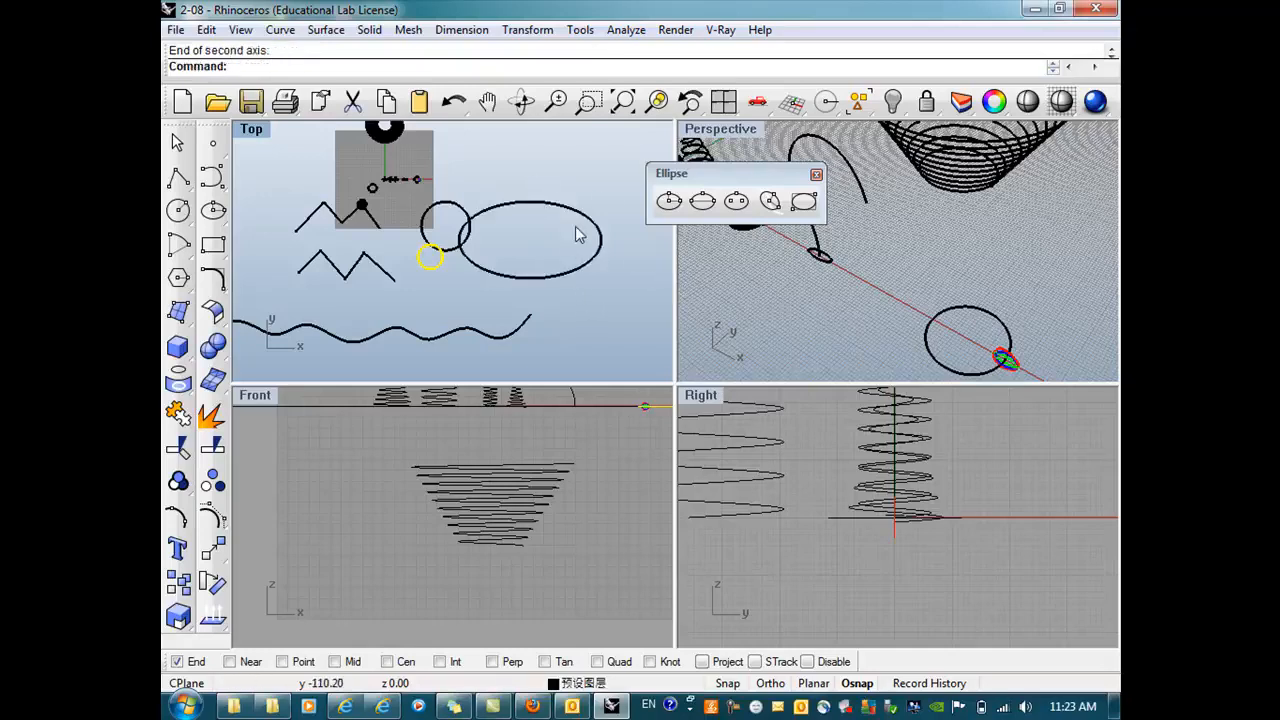
pyautogui.scroll(-6, 537, 198)
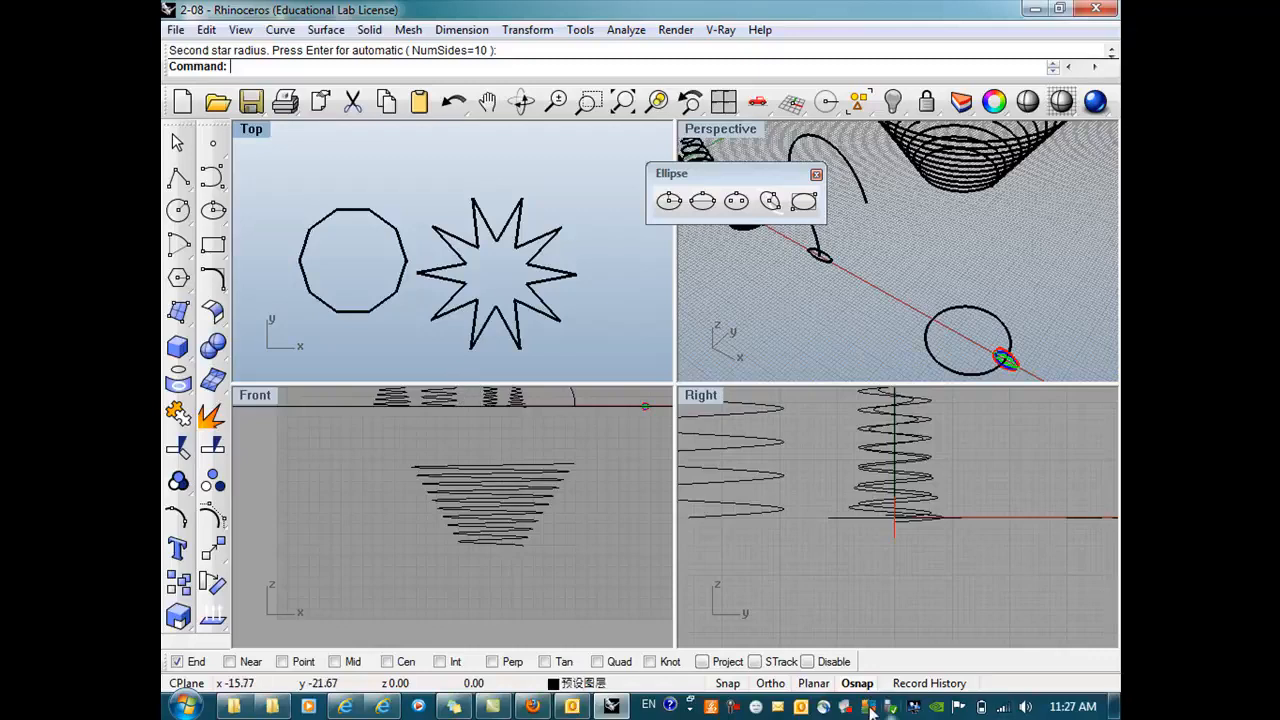
pyautogui.click(731, 708)
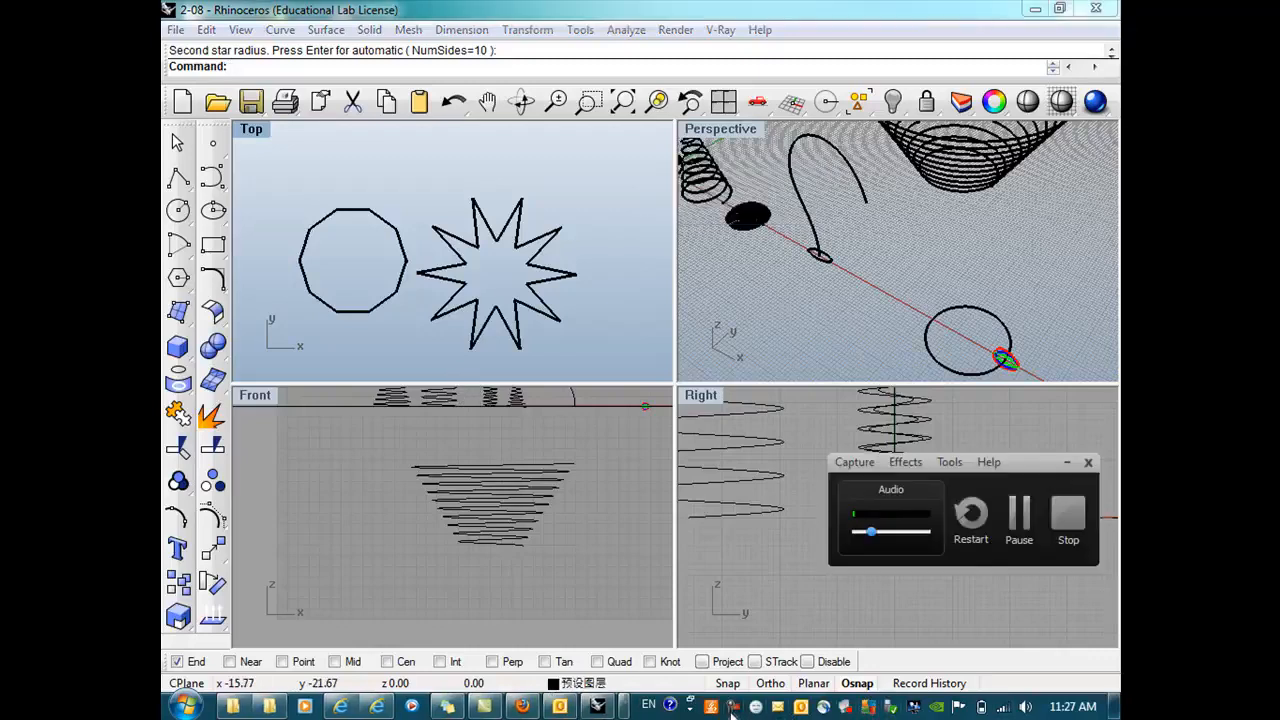